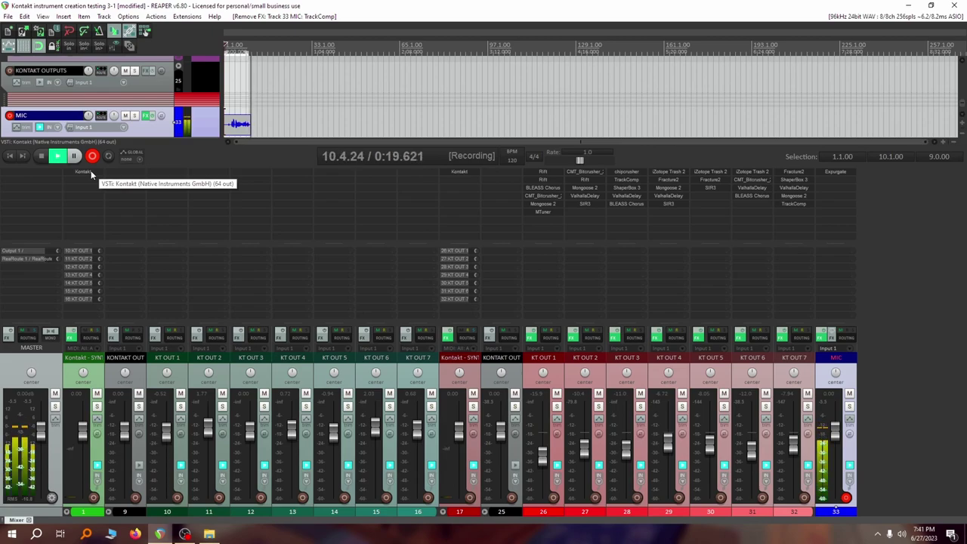
# Open the Kontakt plugin on track 1 to show the Dirty Kicks instrument
pyautogui.click(91, 170)
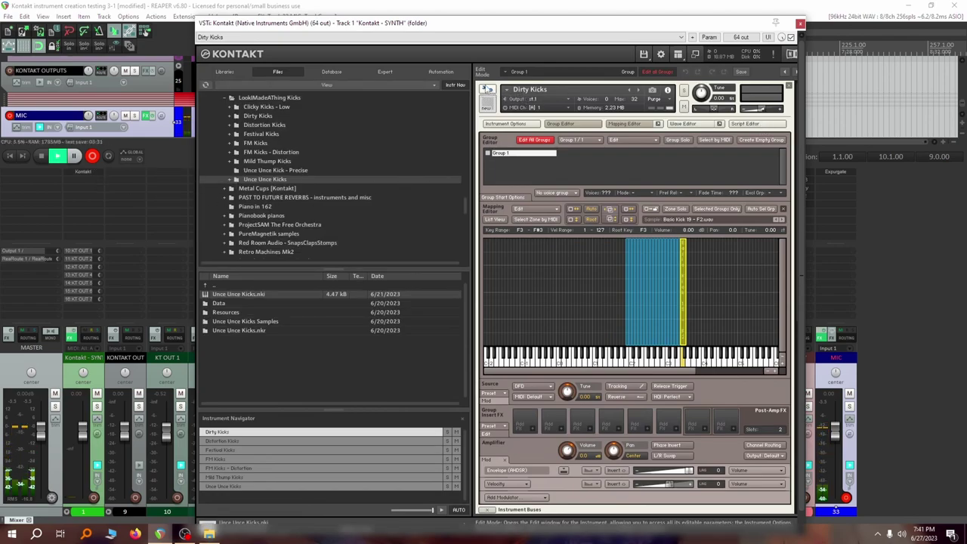
pyautogui.click(487, 89)
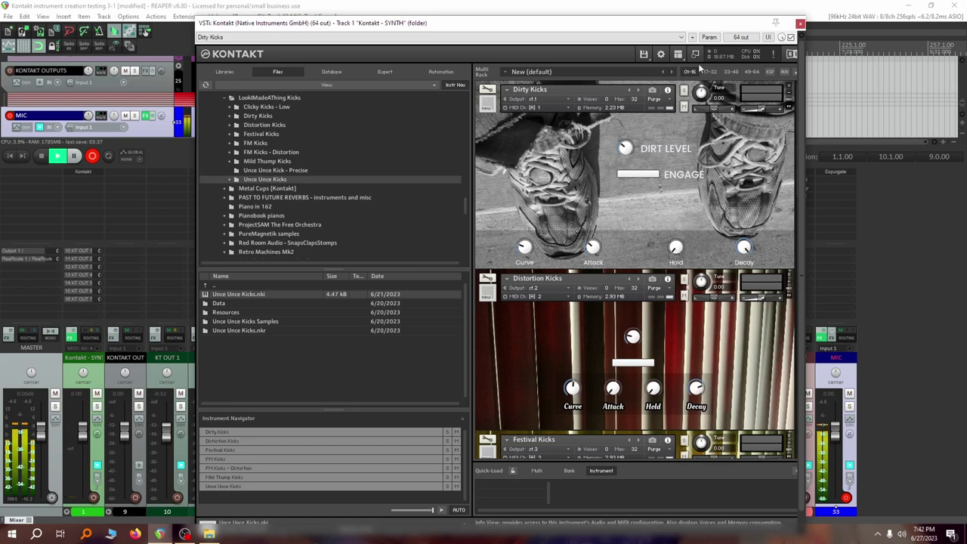
pyautogui.scroll(-2, 693, 213)
pyautogui.scroll(-6, 694, 225)
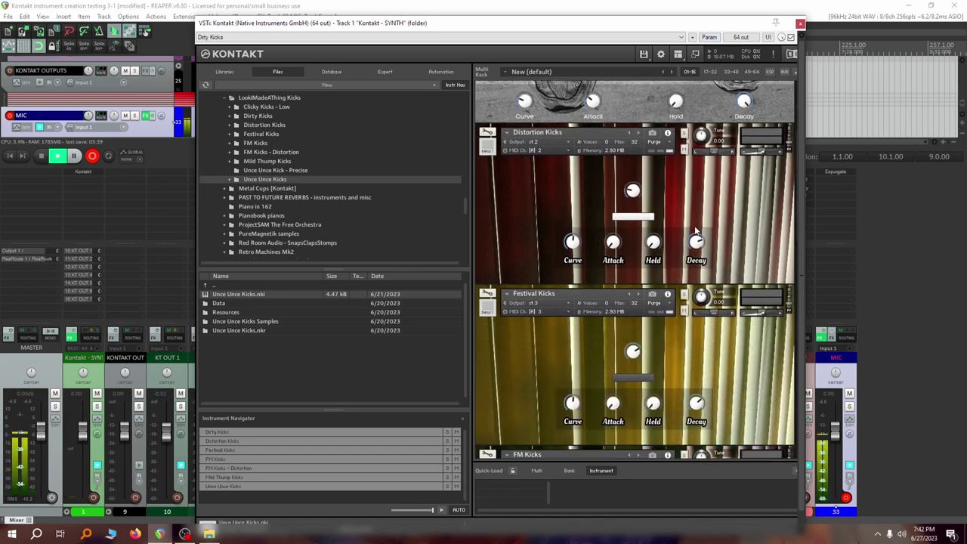
pyautogui.scroll(-7, 696, 238)
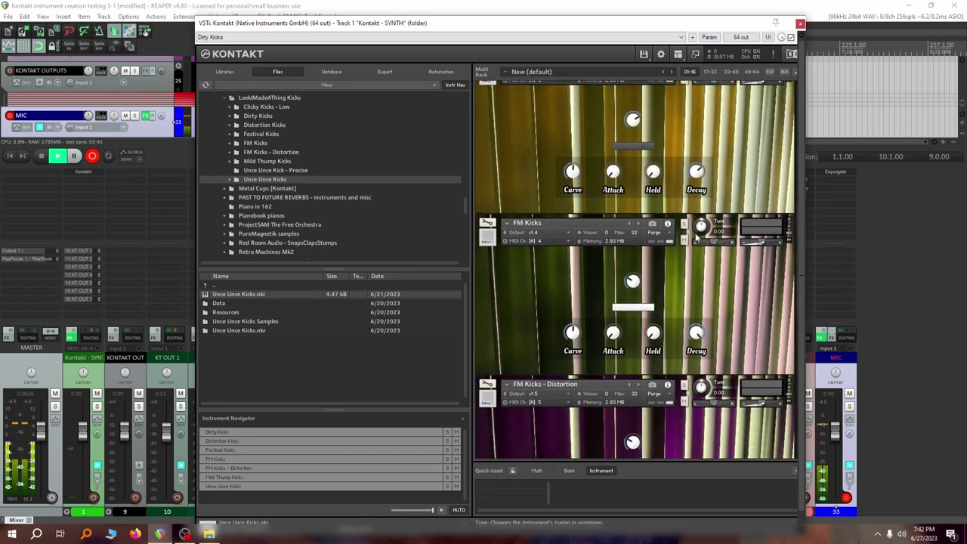
pyautogui.scroll(-6, 697, 240)
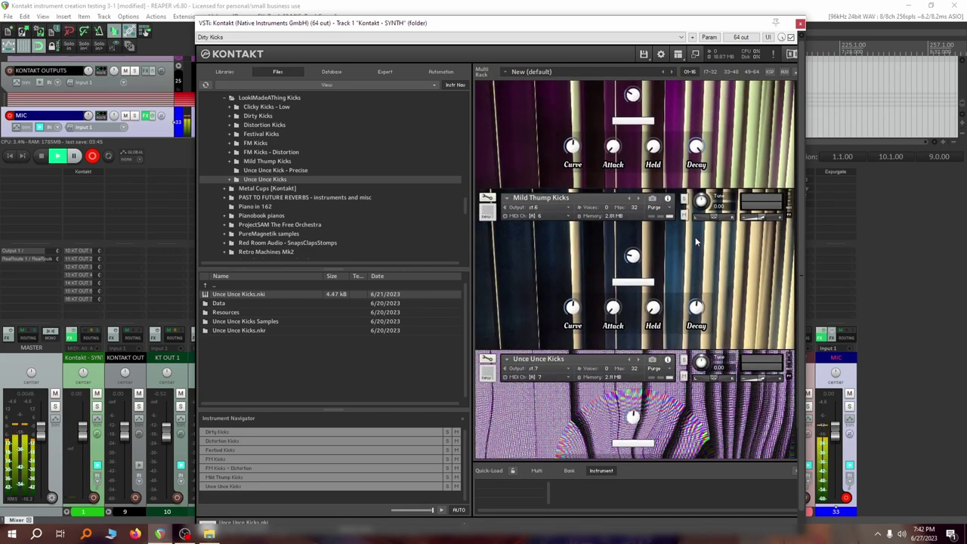
pyautogui.scroll(-1, 695, 241)
pyautogui.scroll(7, 700, 281)
pyautogui.scroll(6, 697, 283)
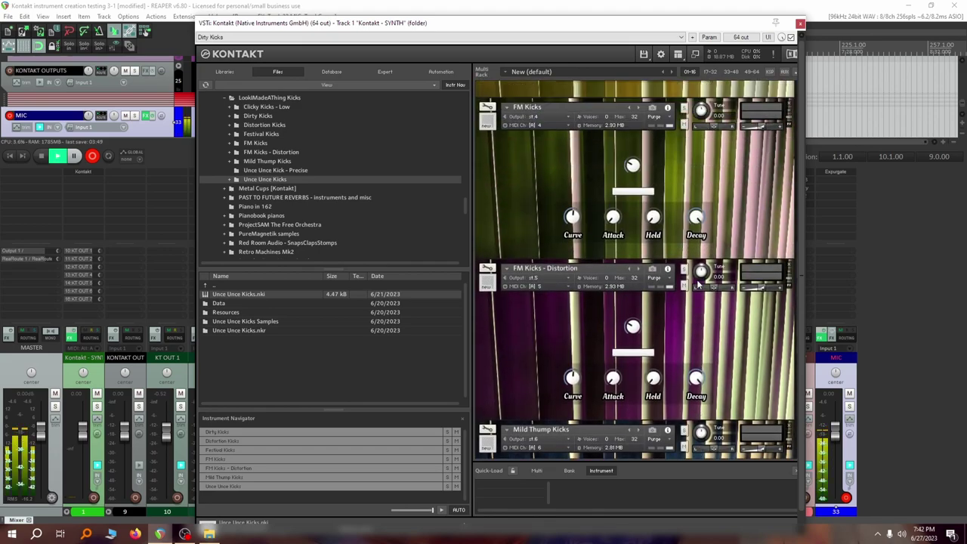
pyautogui.scroll(1, 699, 283)
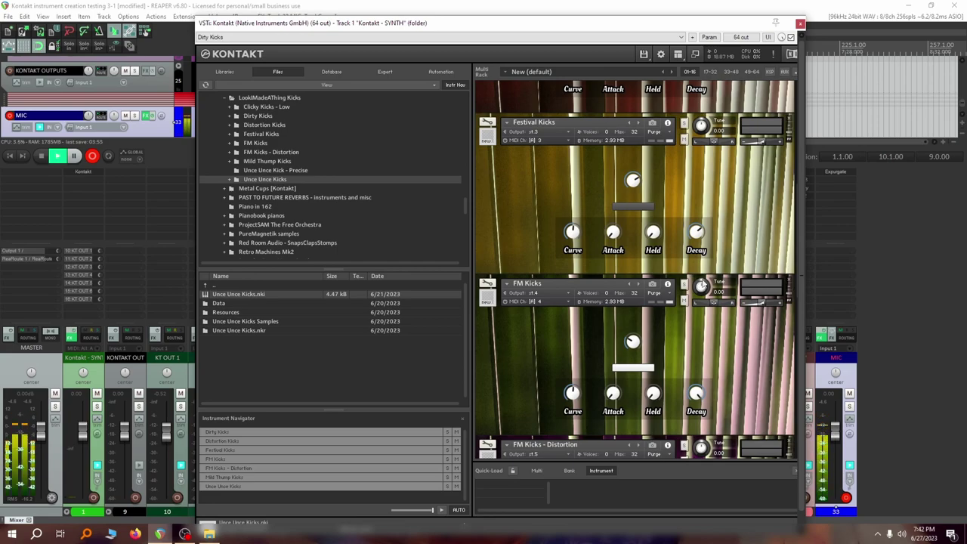
pyautogui.scroll(2, 734, 290)
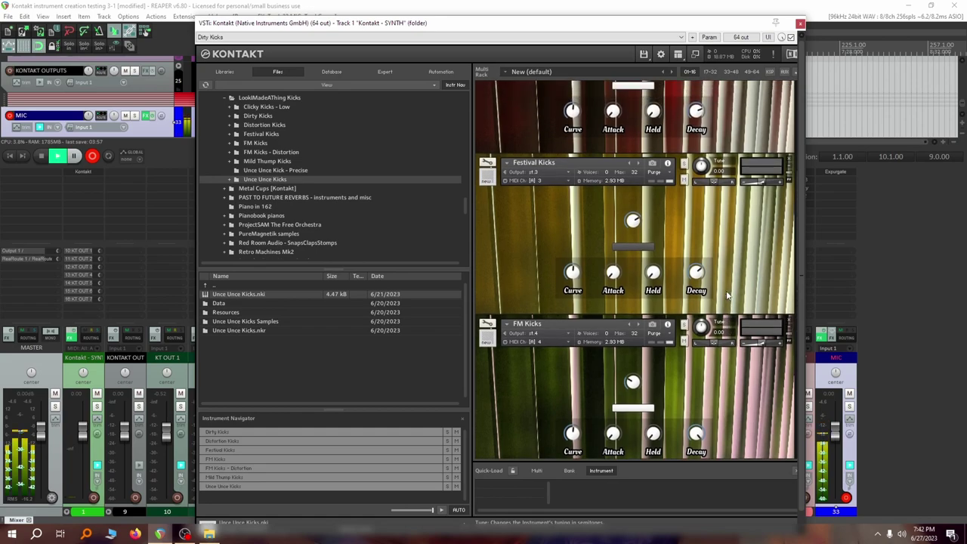
pyautogui.scroll(5, 734, 293)
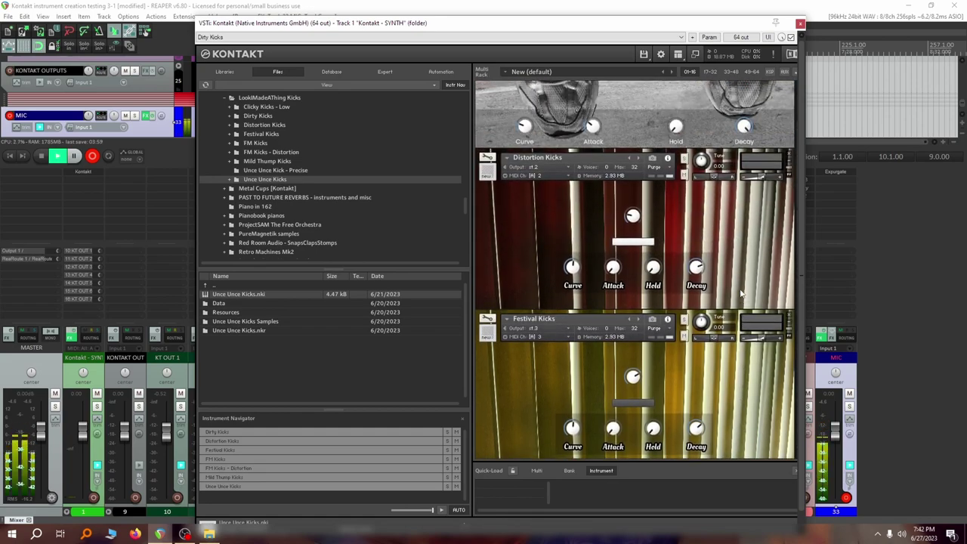
pyautogui.scroll(3, 740, 291)
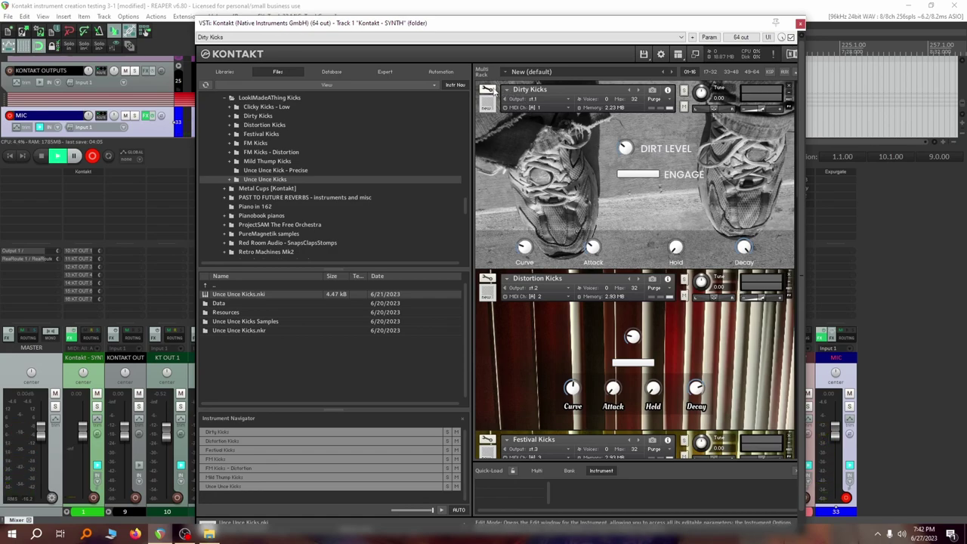
pyautogui.click(488, 89)
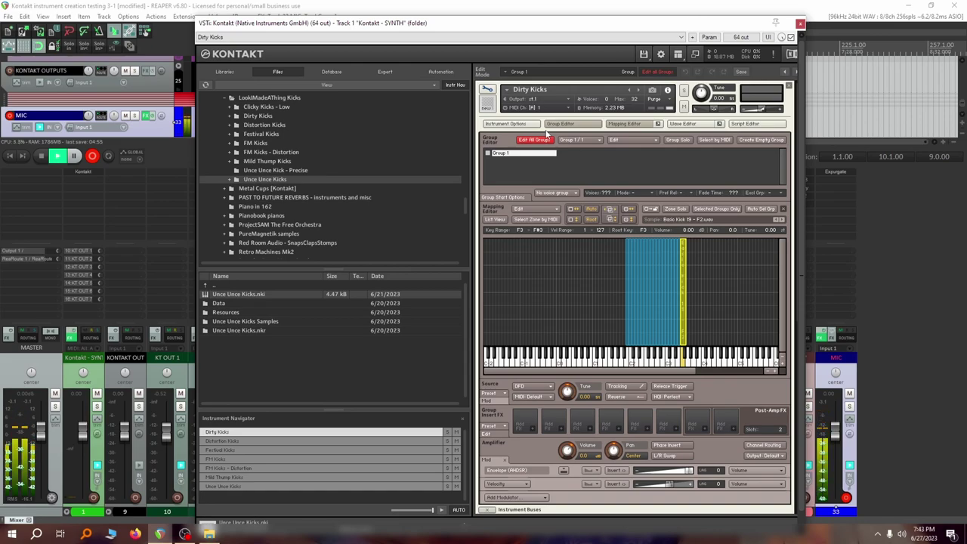
# Exit Dirty Kicks' edit mode back to the seven-kick Multi Rack
pyautogui.click(487, 89)
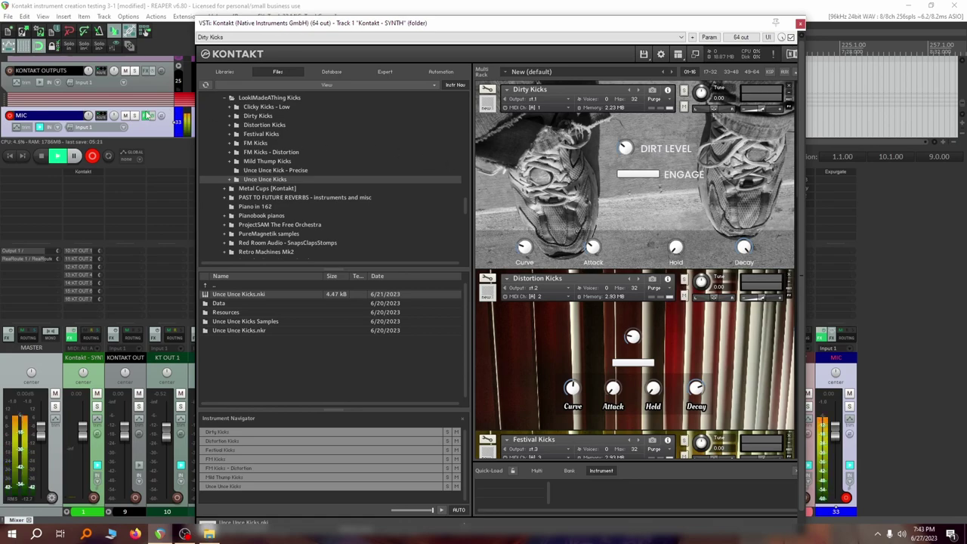
# Drag the Kontakt window down to check the mixer, then back up with MIDI tracks visible
pyautogui.scroll(5, 104, 129)
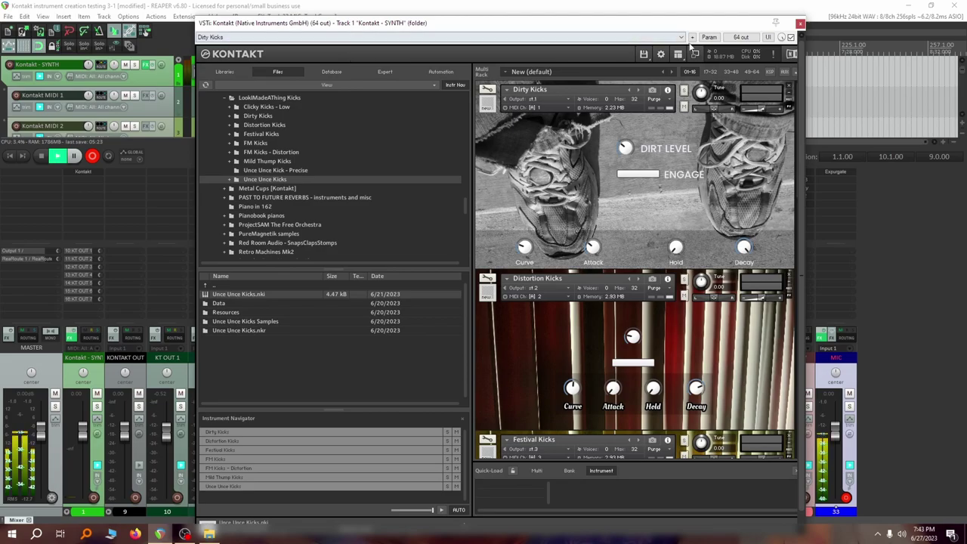
pyautogui.moveTo(626, 28); pyautogui.dragTo(634, 68)
pyautogui.scroll(-2, 786, 136)
pyautogui.moveTo(750, 66); pyautogui.dragTo(567, 453)
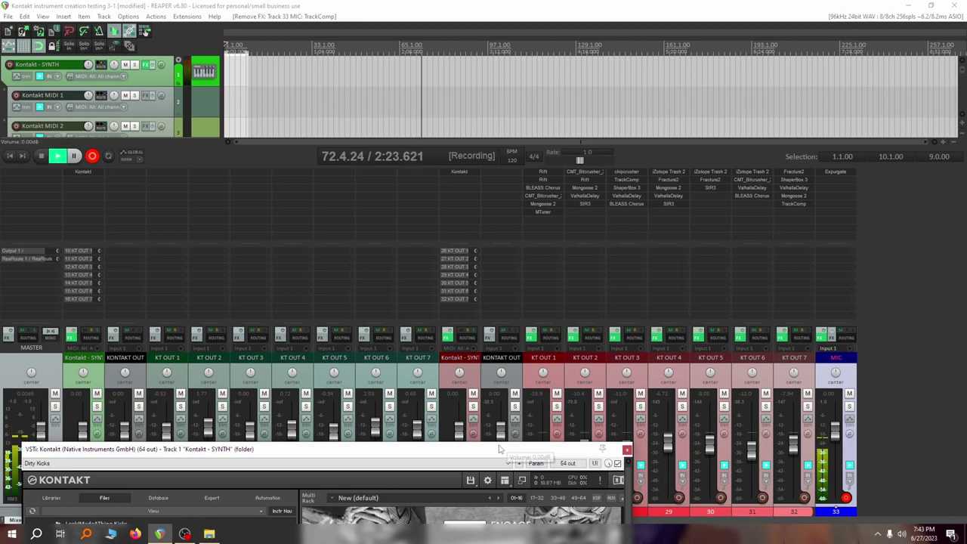
pyautogui.moveTo(498, 449); pyautogui.dragTo(666, 53)
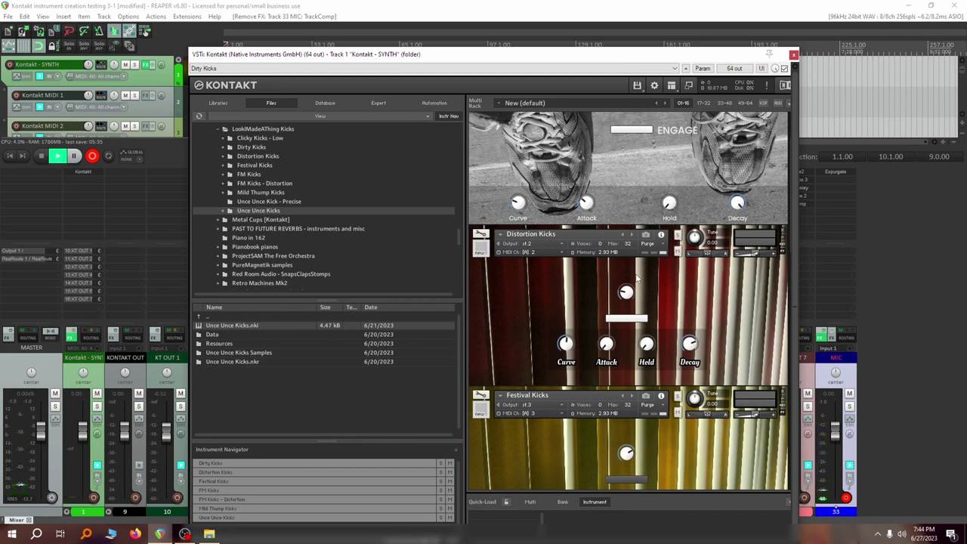
pyautogui.scroll(2, 637, 279)
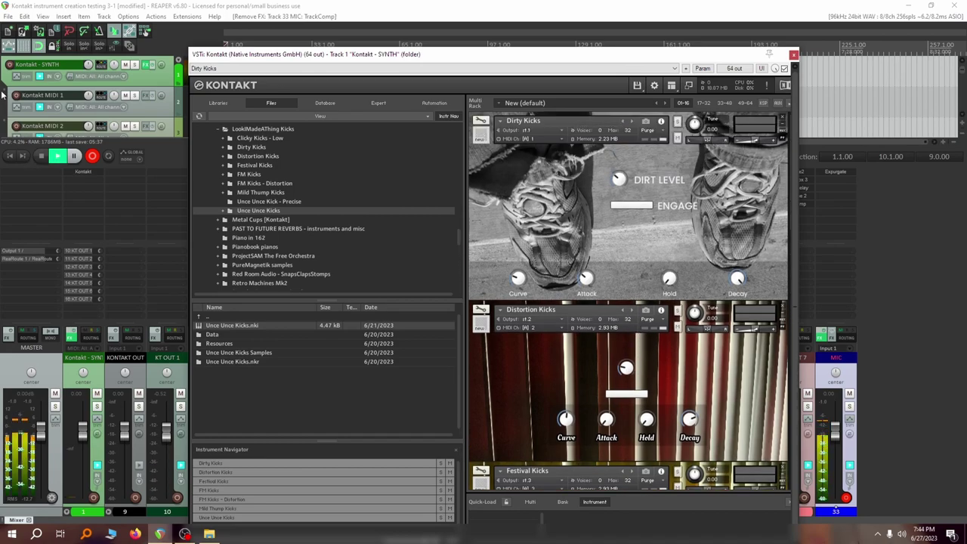
# Record-arm Kontakt MIDI 1 and refocus Kontakt to play Dirty Kicks live
pyautogui.click(16, 95)
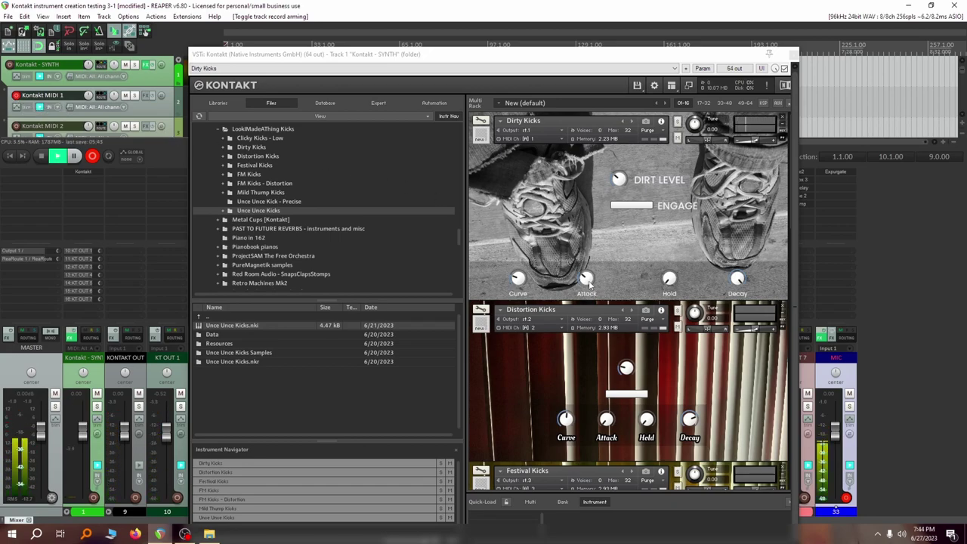
pyautogui.click(518, 279)
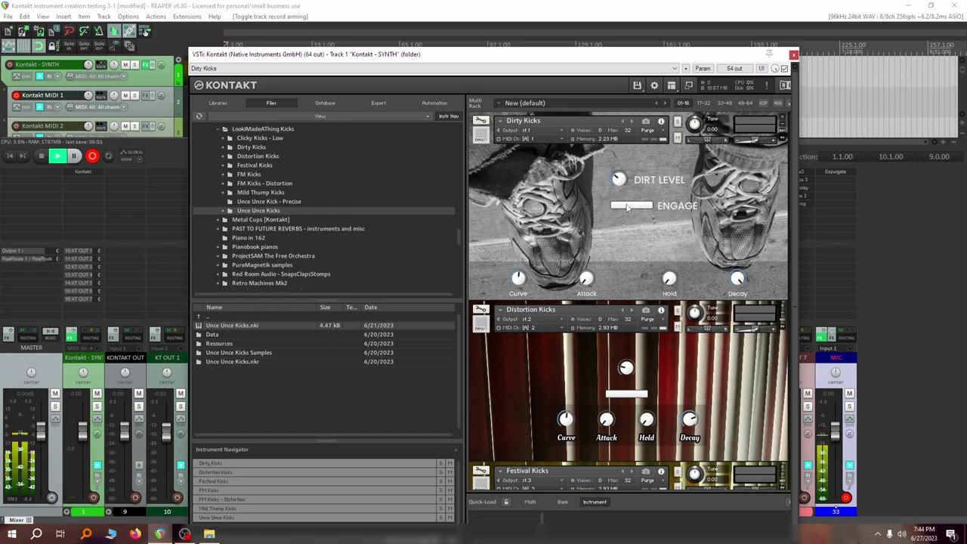
# Open Dirty Kicks' editor, look over its Insert Effects, and return to the rack
pyautogui.click(481, 119)
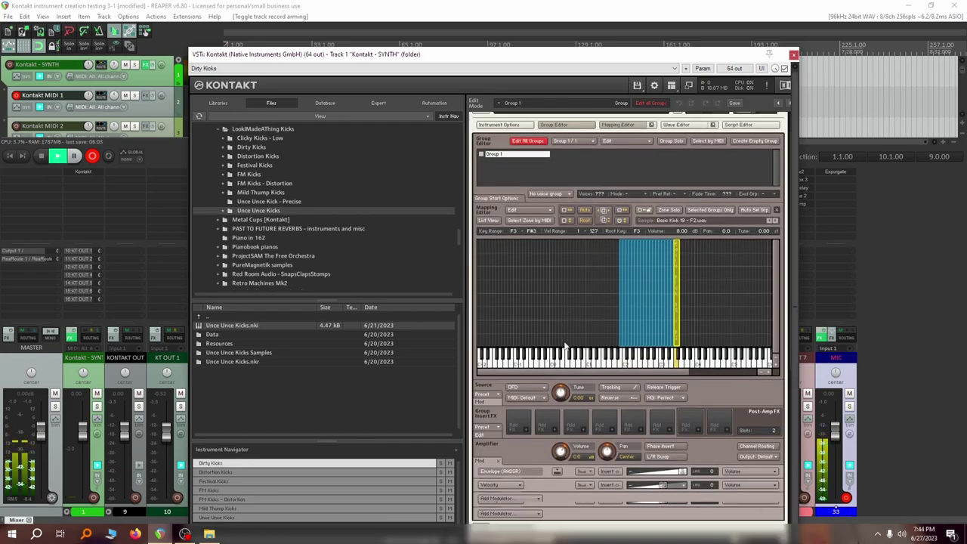
pyautogui.scroll(-4, 565, 379)
pyautogui.scroll(-2, 565, 380)
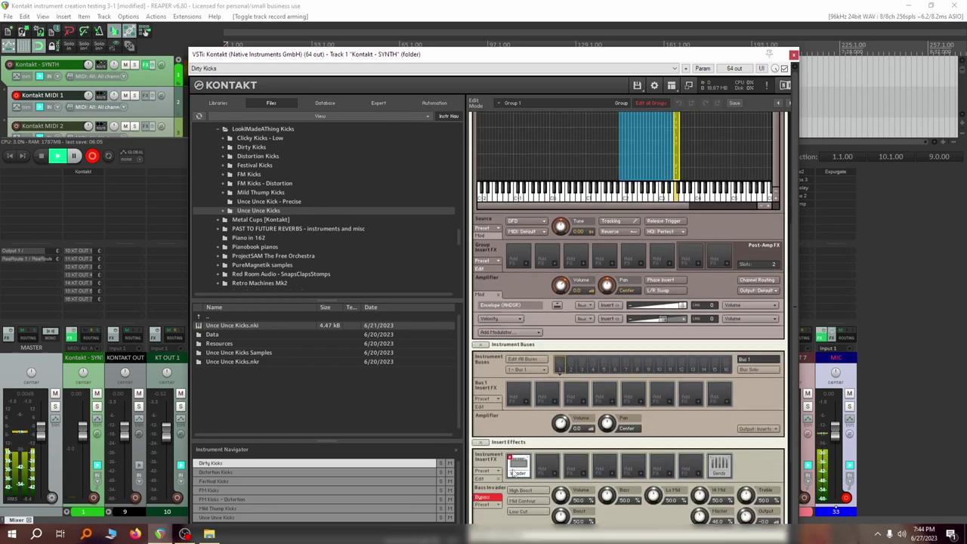
pyautogui.scroll(4, 515, 473)
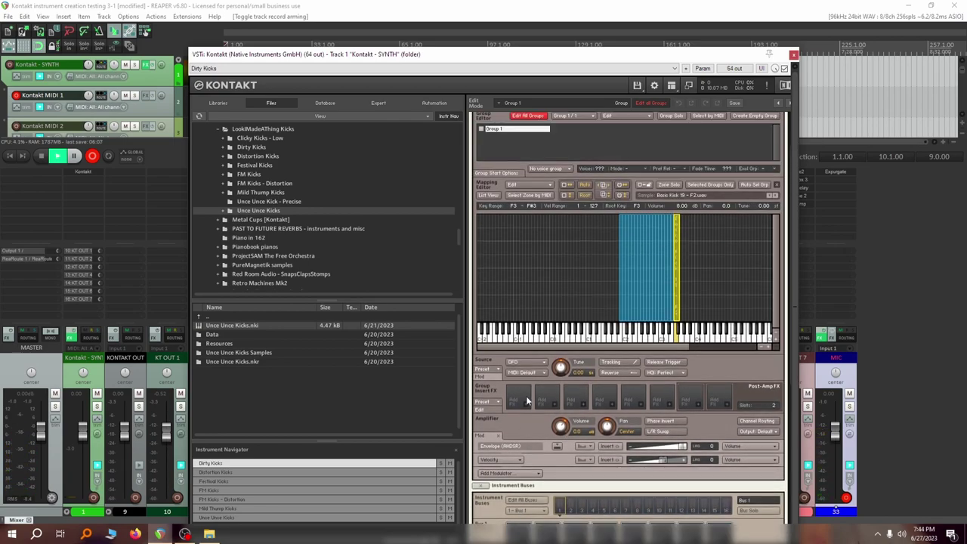
pyautogui.scroll(3, 526, 393)
pyautogui.click(481, 122)
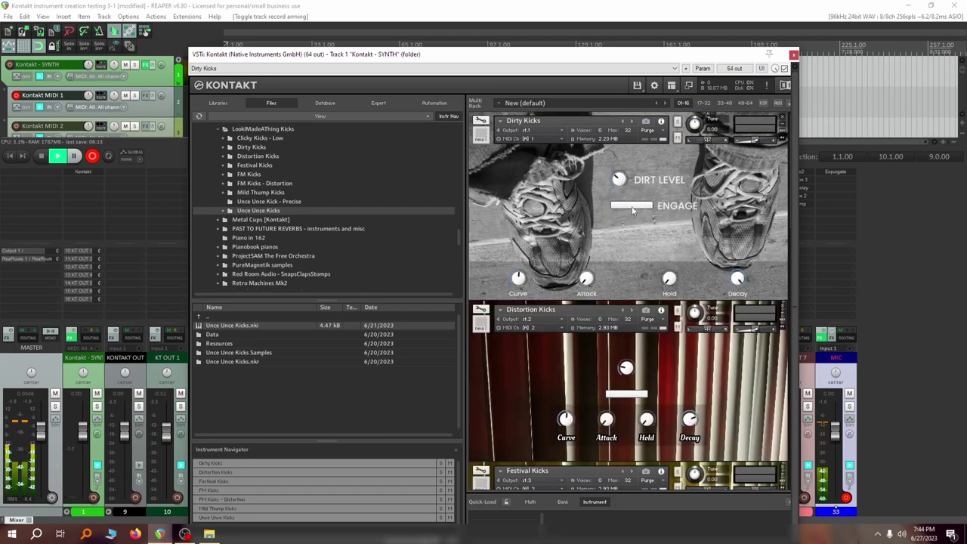
# Toggle Dirty Kicks' ENGAGE dirt switch on and off while playing, leaving it off
pyautogui.click(633, 206)
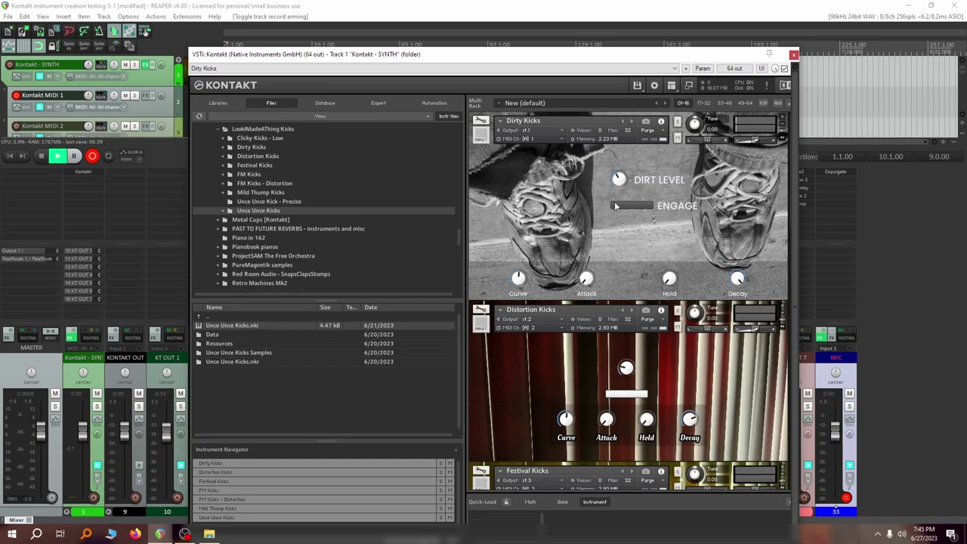
pyautogui.click(615, 205)
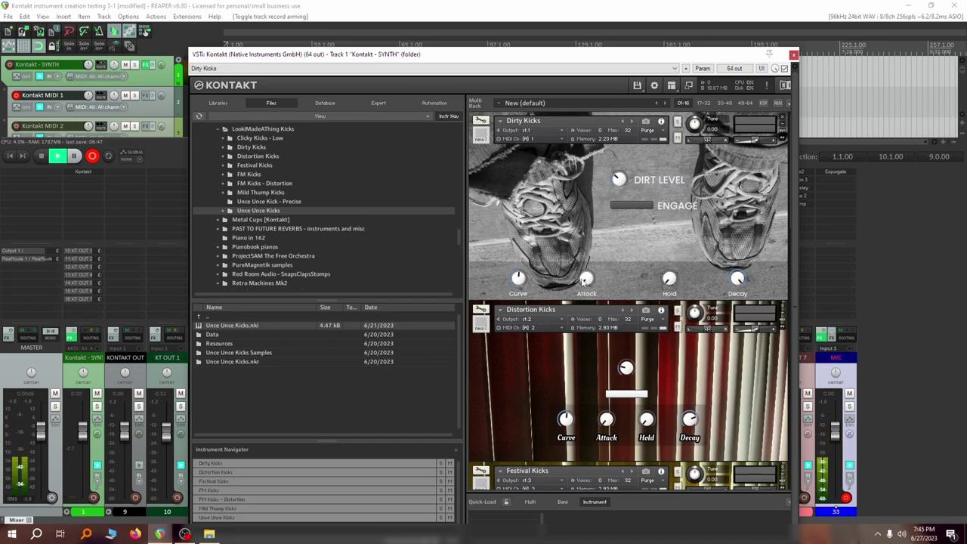
pyautogui.click(626, 206)
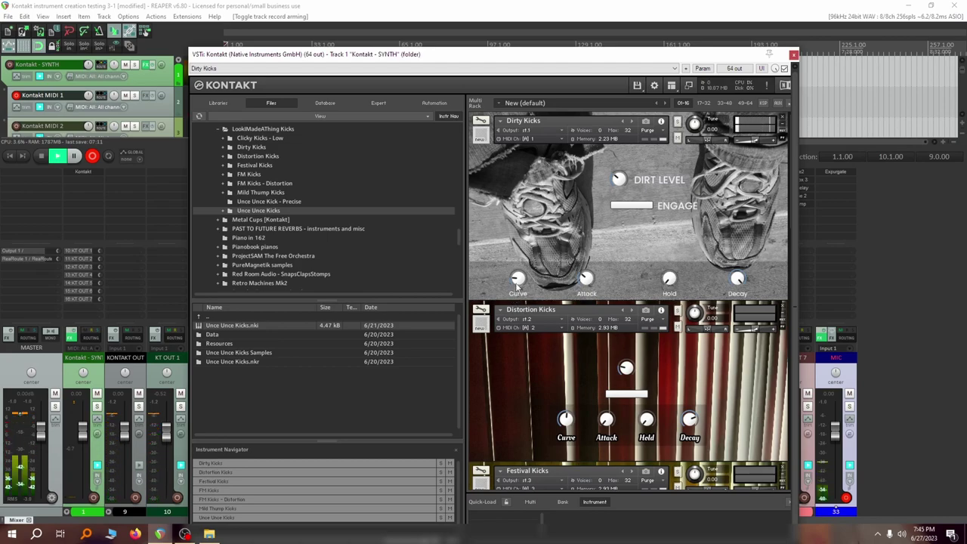
pyautogui.click(631, 205)
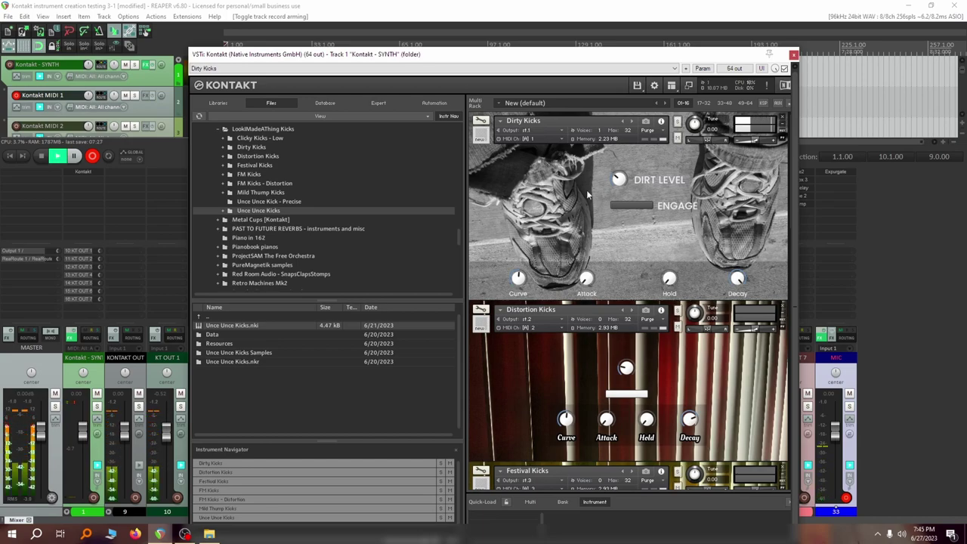
# Disarm Kontakt MIDI 1 and arm Kontakt MIDI 2 to play Distortion Kicks on st.2
pyautogui.click(16, 95)
pyautogui.click(15, 125)
pyautogui.scroll(-1, 618, 360)
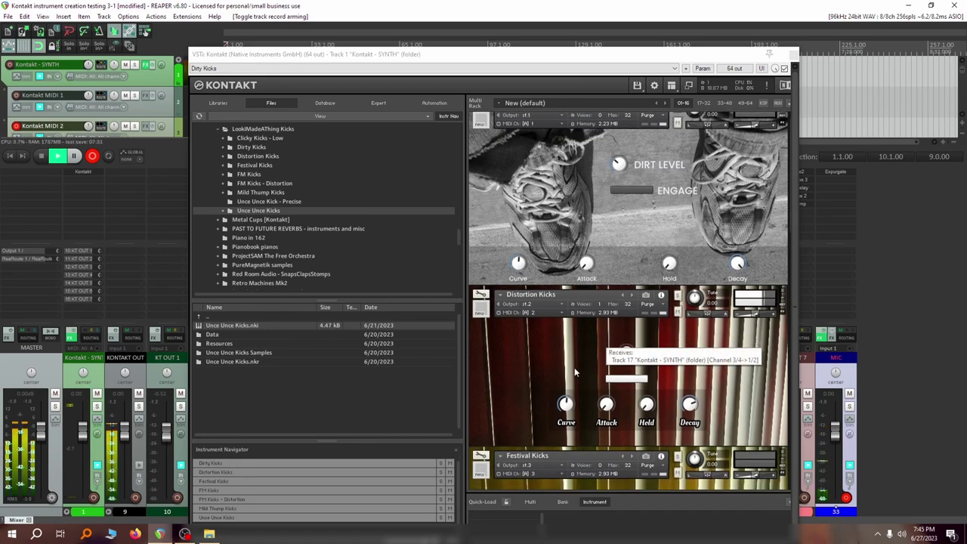
pyautogui.scroll(-1, 573, 366)
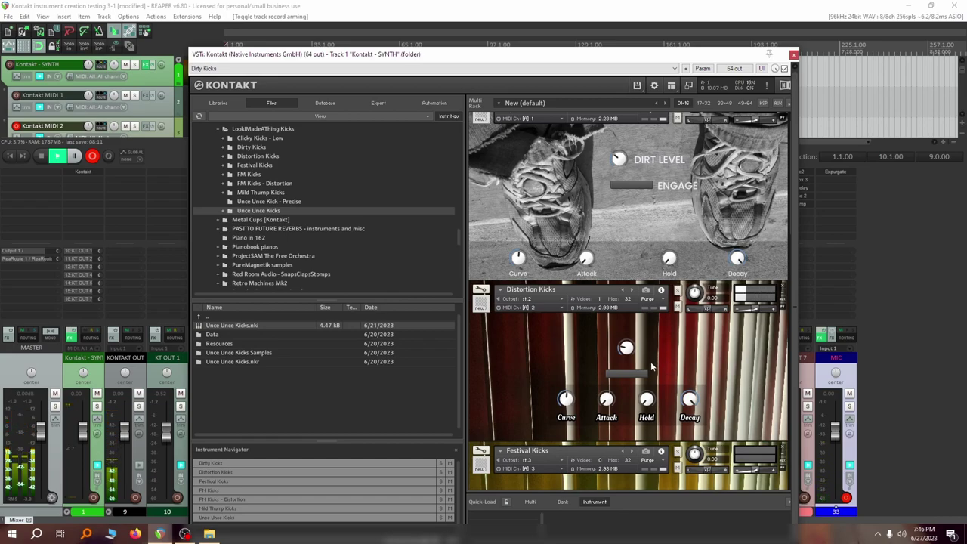
pyautogui.scroll(-1, 29, 114)
# Disarm Kontakt MIDI 2, then switch on Festival Kicks' center-bar effect while playing it
pyautogui.click(17, 96)
pyautogui.scroll(-4, 576, 371)
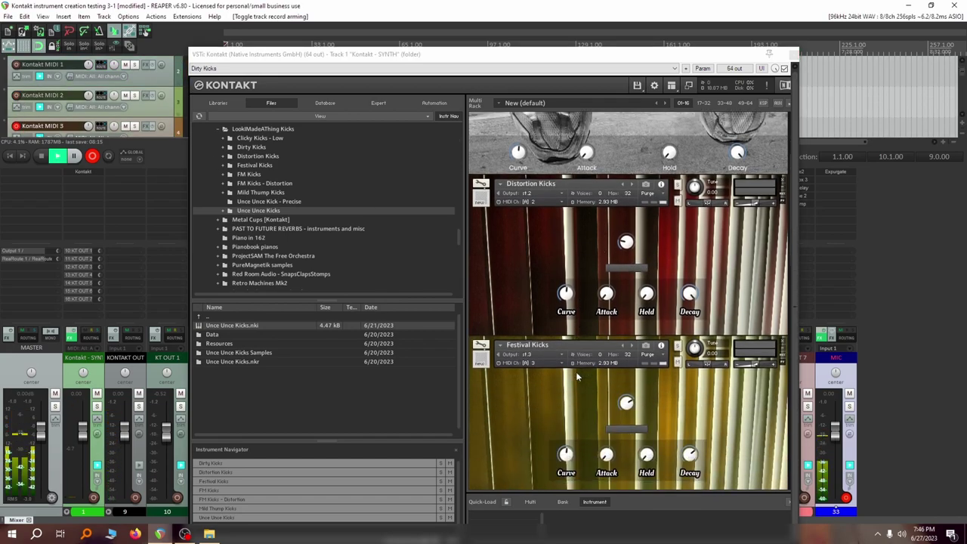
pyautogui.click(632, 395)
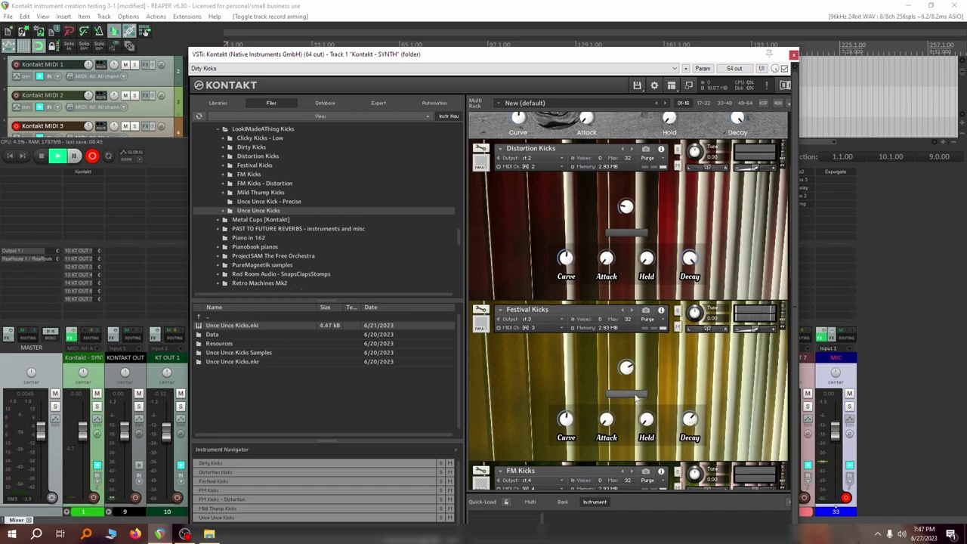
pyautogui.scroll(-2, 635, 399)
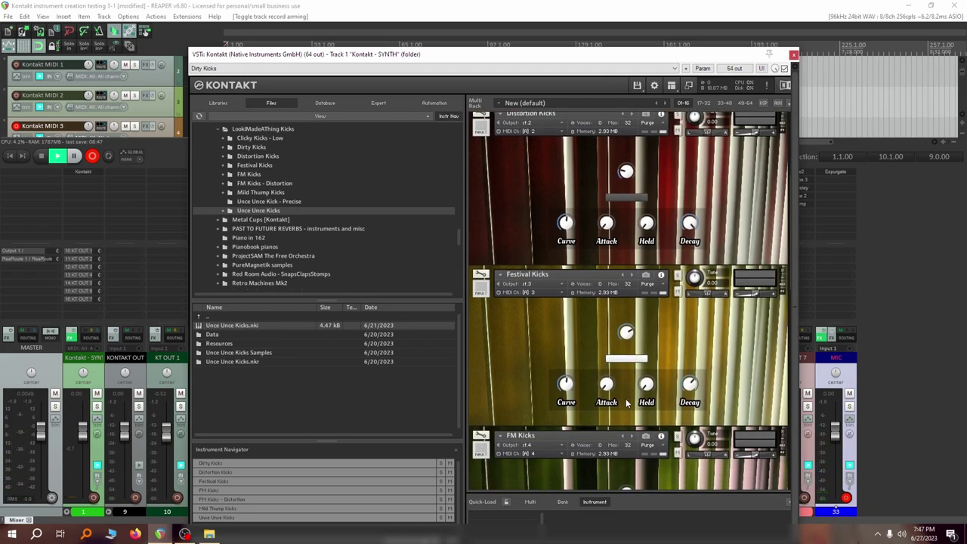
# Scroll the rack to FM Kicks and toggle its center-bar setting while playing from MIDI 4
pyautogui.scroll(-5, 625, 402)
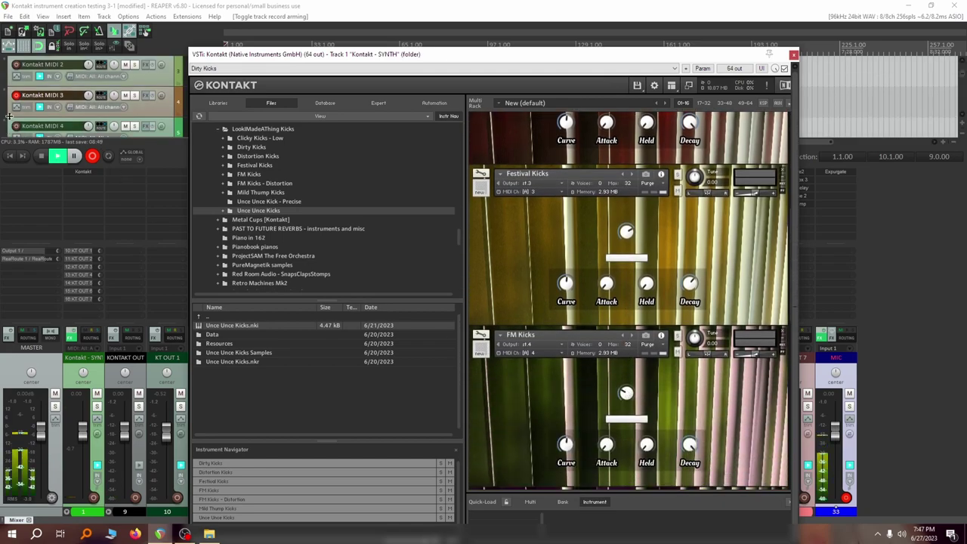
pyautogui.scroll(-1, 72, 129)
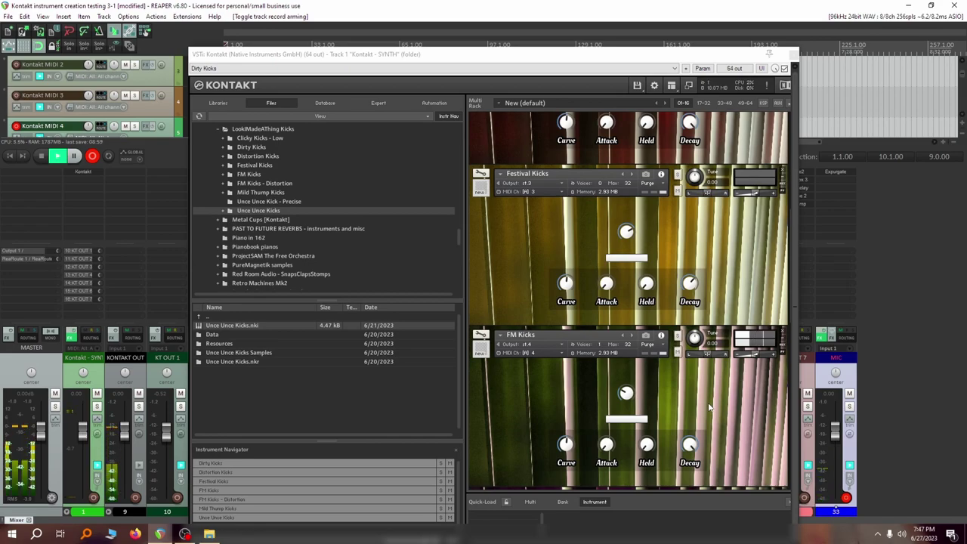
pyautogui.scroll(-1, 650, 381)
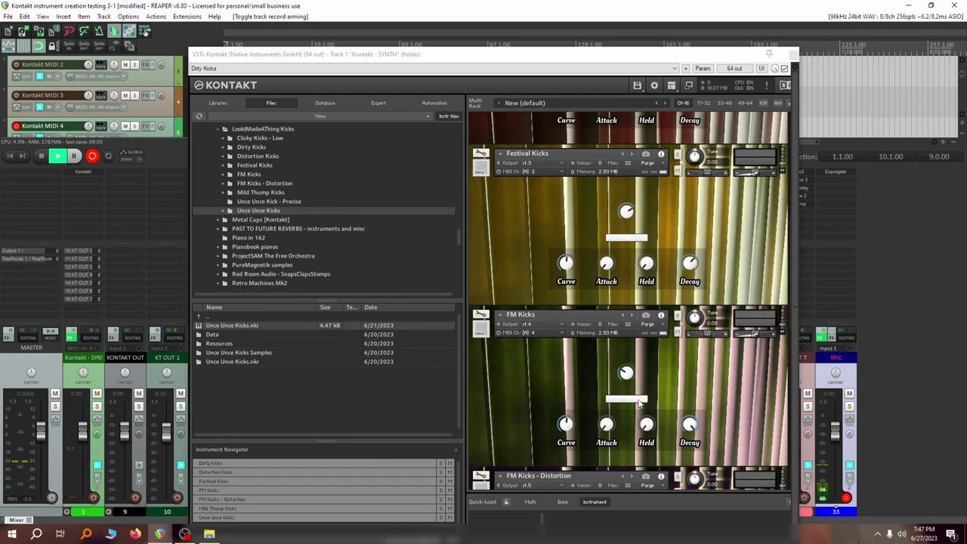
pyautogui.click(639, 402)
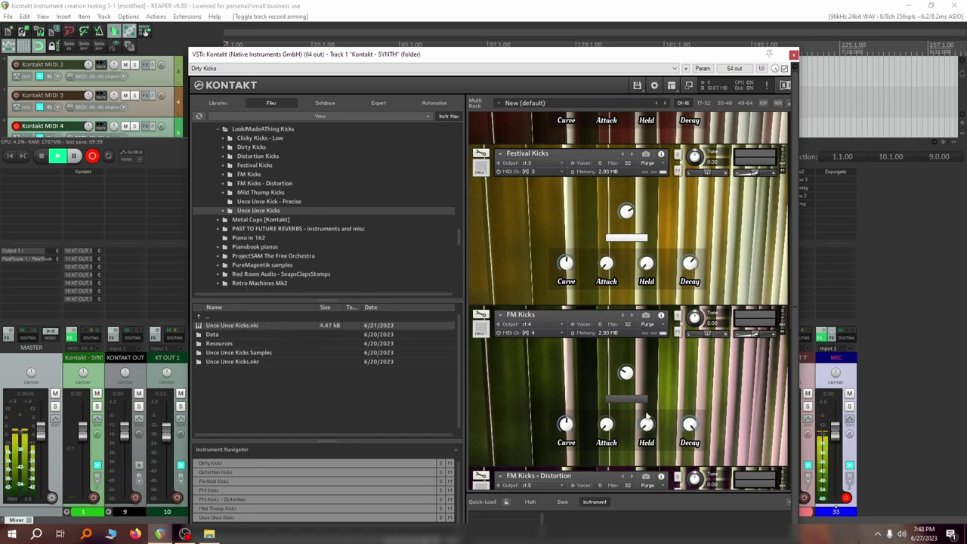
# Arm Kontakt MIDI 5, then switch FM Kicks - Distortion's effect back on on output st.5
pyautogui.scroll(-1, 21, 110)
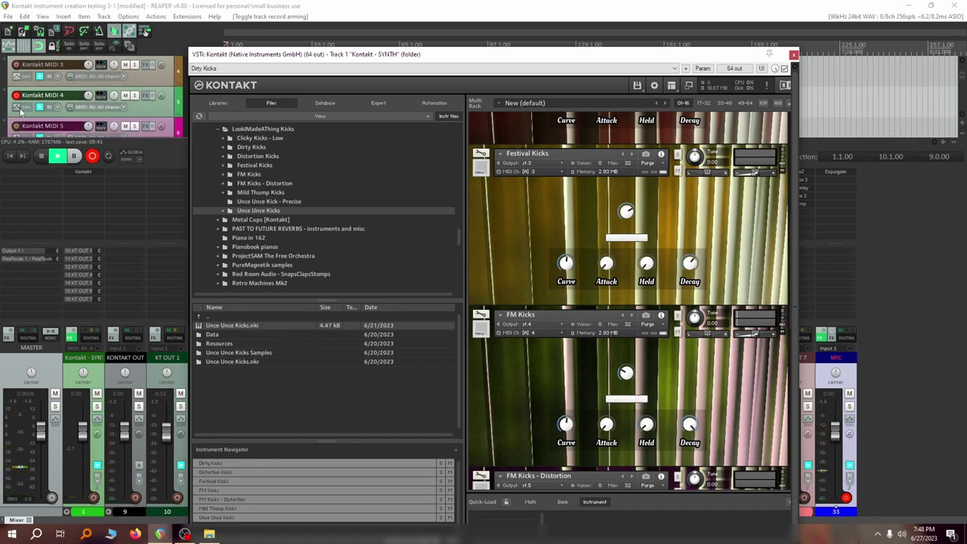
pyautogui.click(15, 126)
pyautogui.scroll(-1, 596, 361)
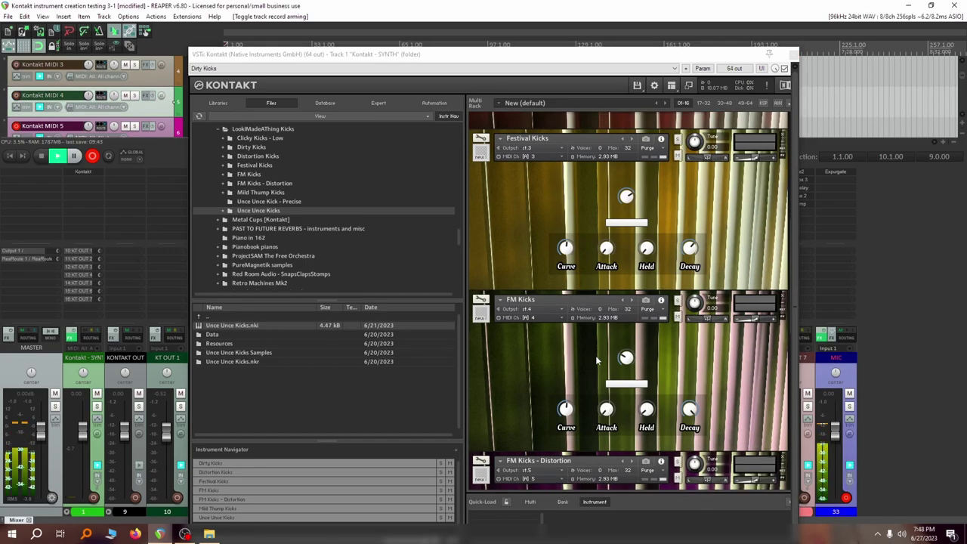
pyautogui.scroll(-8, 596, 361)
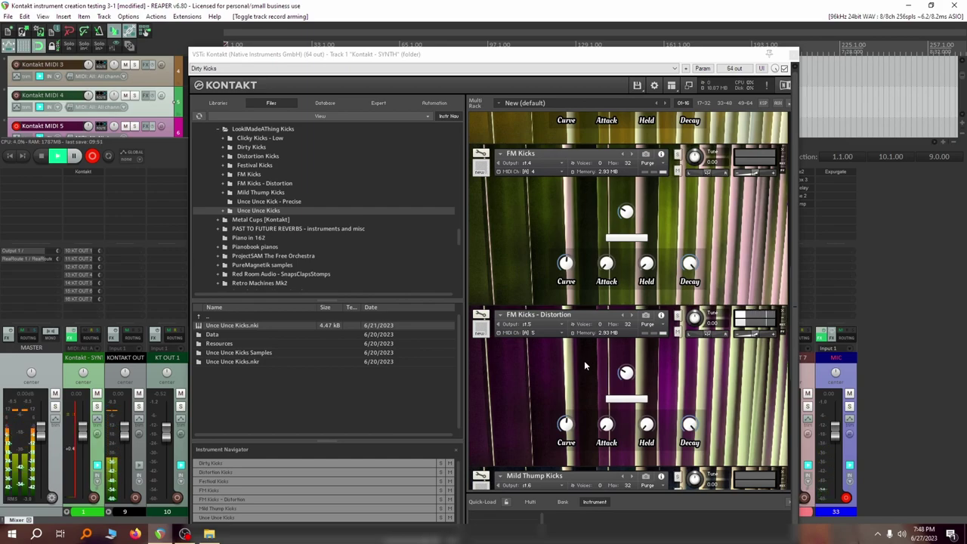
pyautogui.click(636, 403)
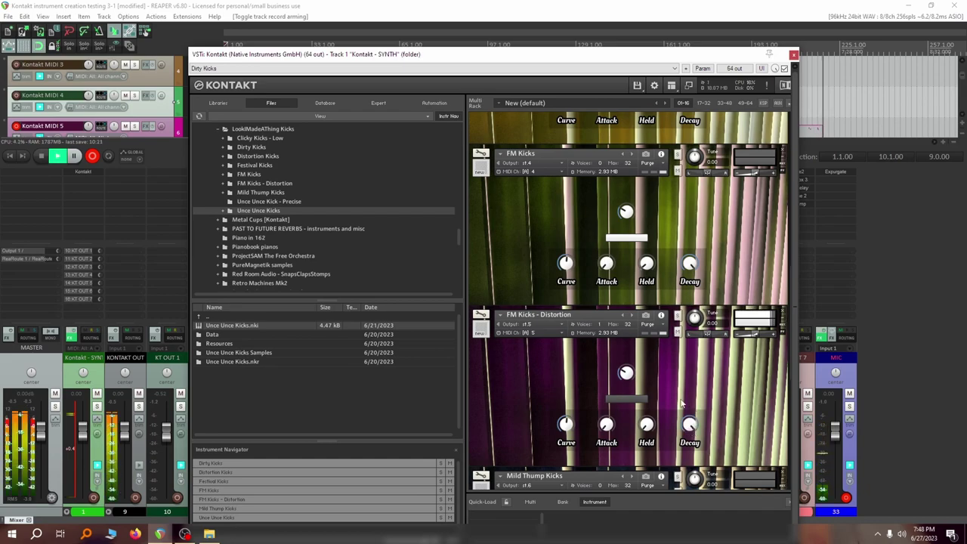
pyautogui.click(632, 400)
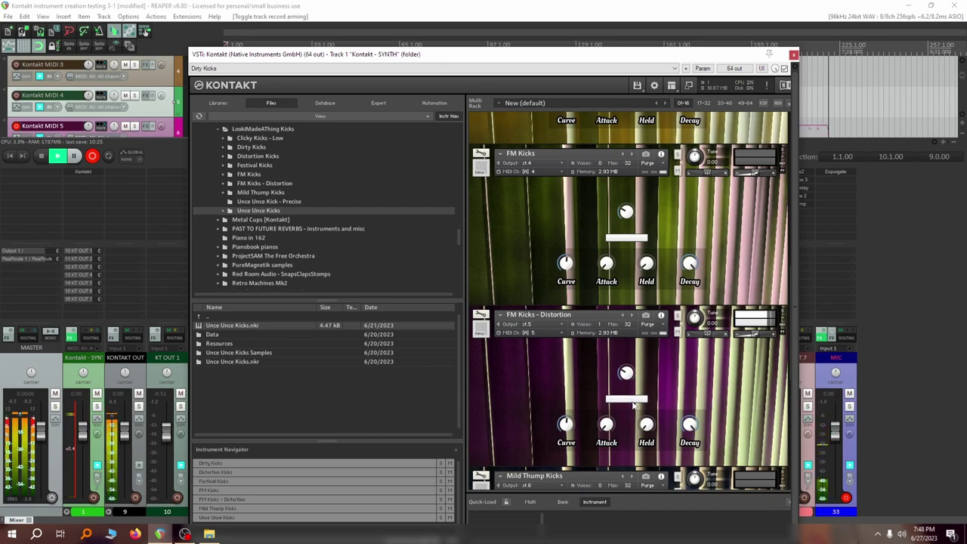
# Record-arm Kontakt MIDI 6 and scroll the Kontakt rack down to Mild Thump Kicks
pyautogui.scroll(-2, 72, 107)
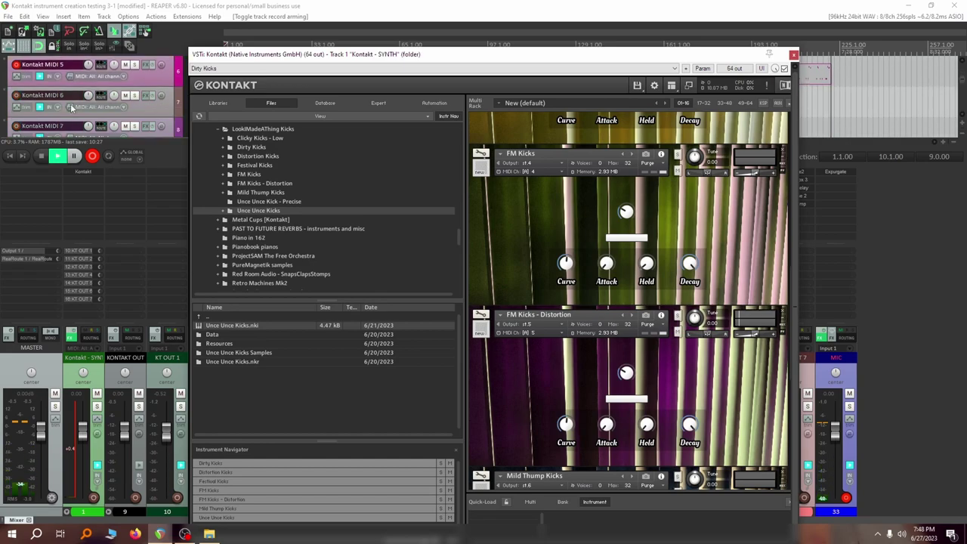
pyautogui.click(15, 73)
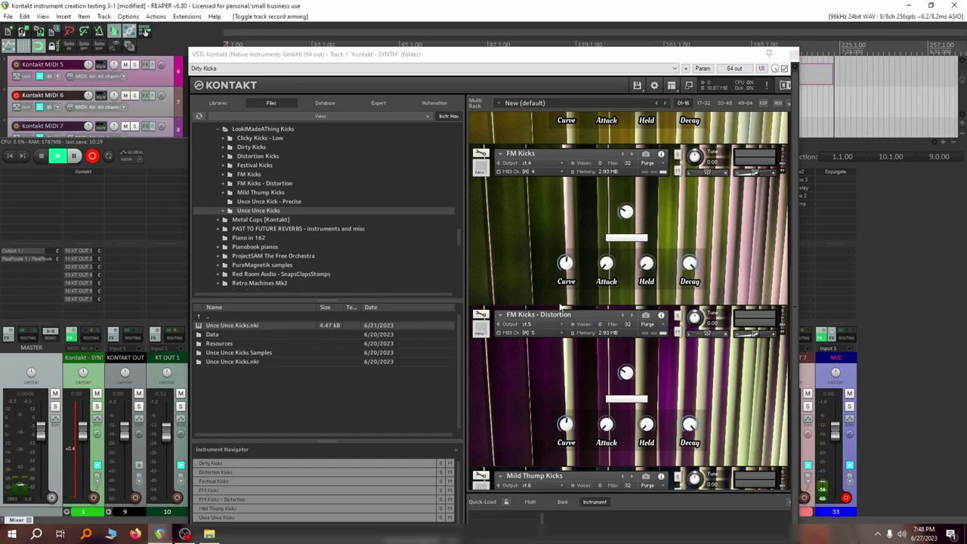
pyautogui.scroll(-3, 567, 332)
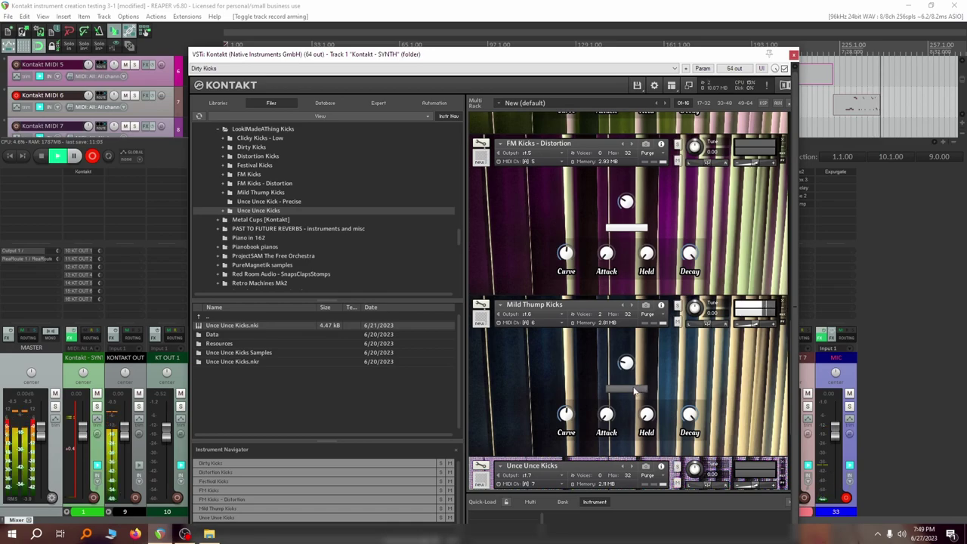
# Arm Kontakt MIDI 7, scroll the rack to Unce Unce Kicks and toggle its center setting
pyautogui.scroll(-1, 53, 85)
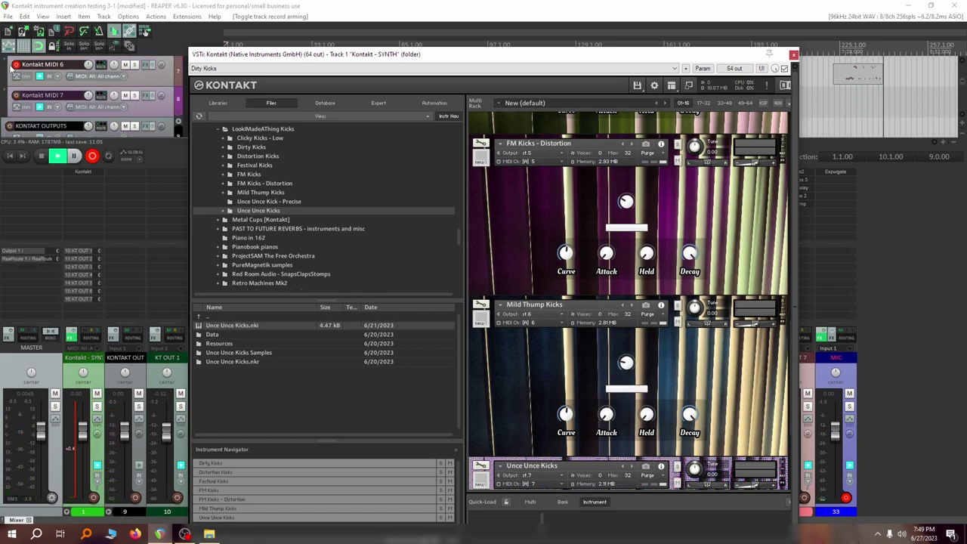
pyautogui.click(15, 95)
pyautogui.scroll(-1, 551, 316)
pyautogui.scroll(-5, 551, 316)
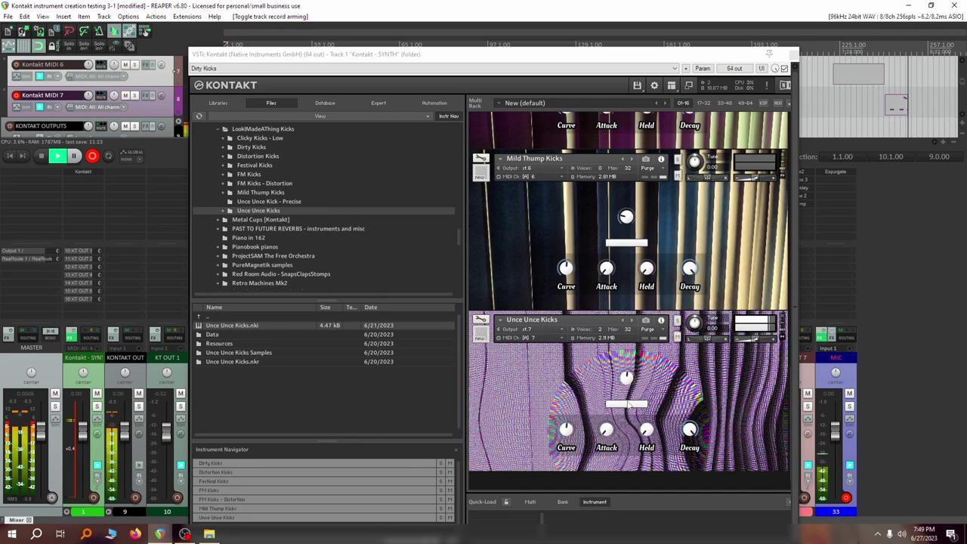
pyautogui.click(627, 408)
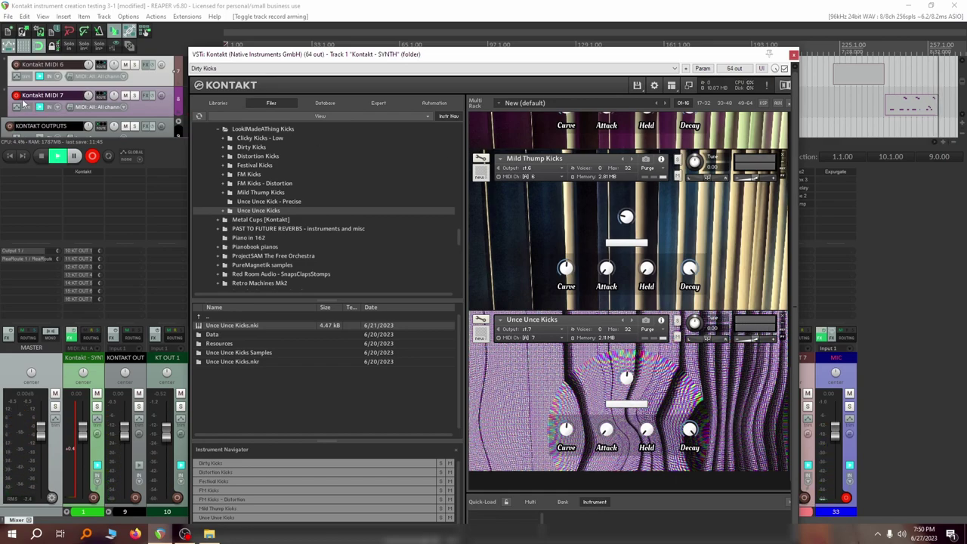
# Close the Kontakt window and open KT OUT 1's first Rift effect, set to ITS ALIVE
pyautogui.click(794, 54)
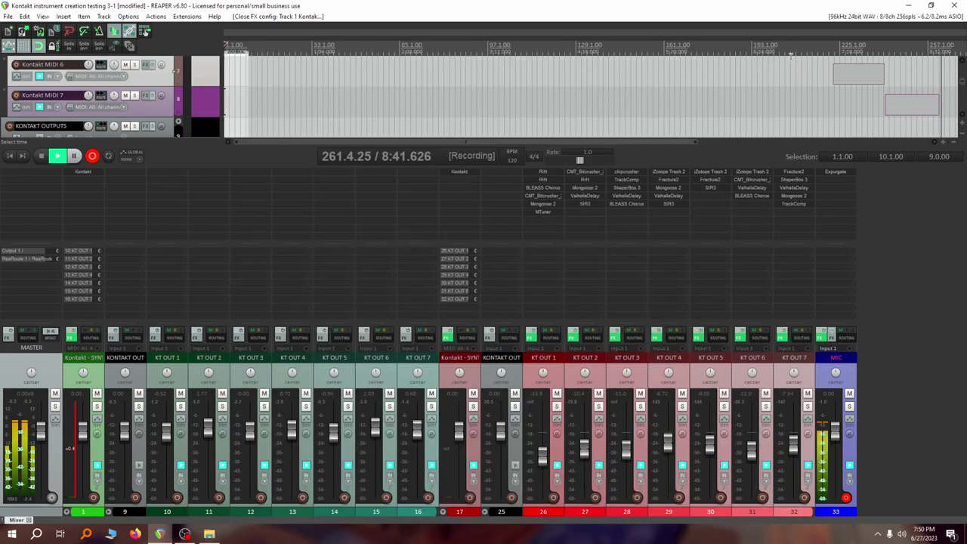
pyautogui.scroll(-5, 142, 106)
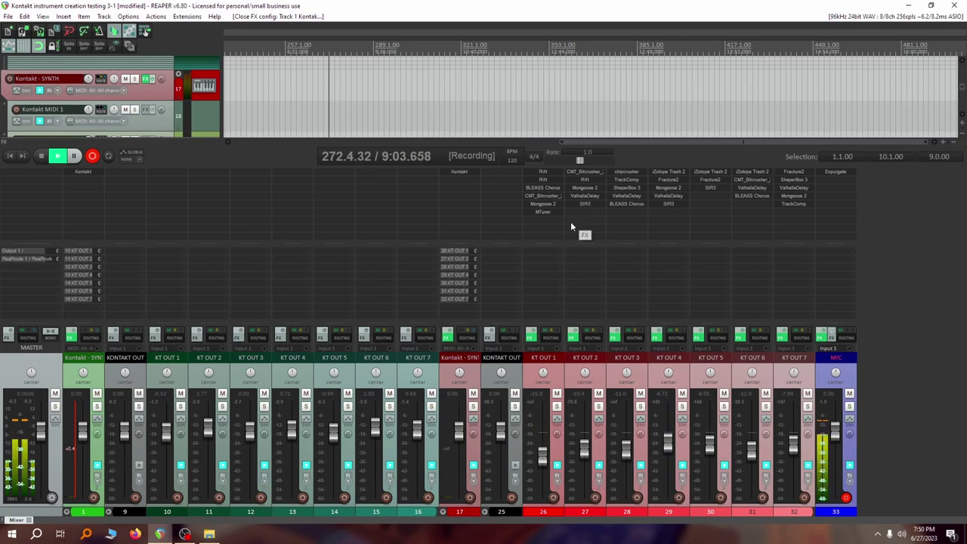
pyautogui.click(534, 172)
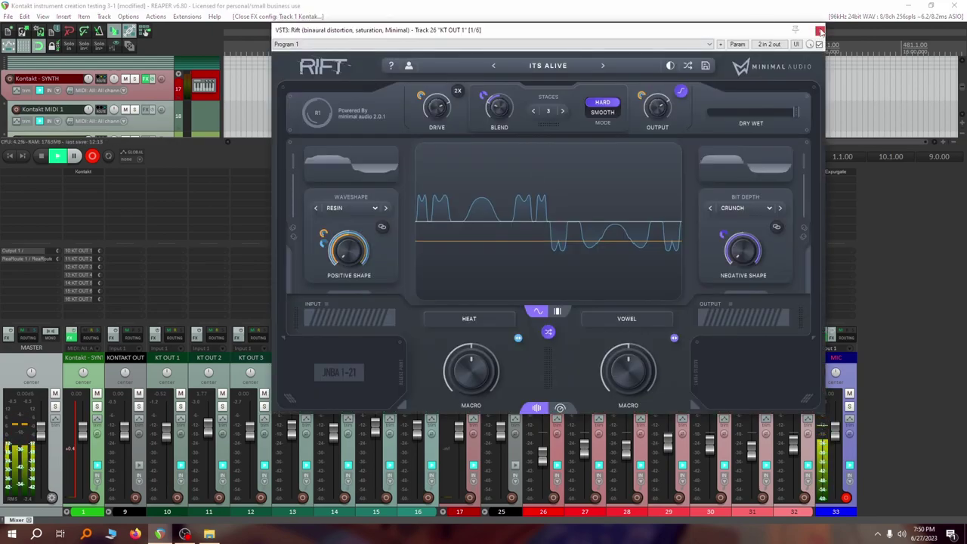
# Close Rift, arm Kontakt MIDI 1 and remove MTuner from KT OUT 1's chain
pyautogui.click(821, 31)
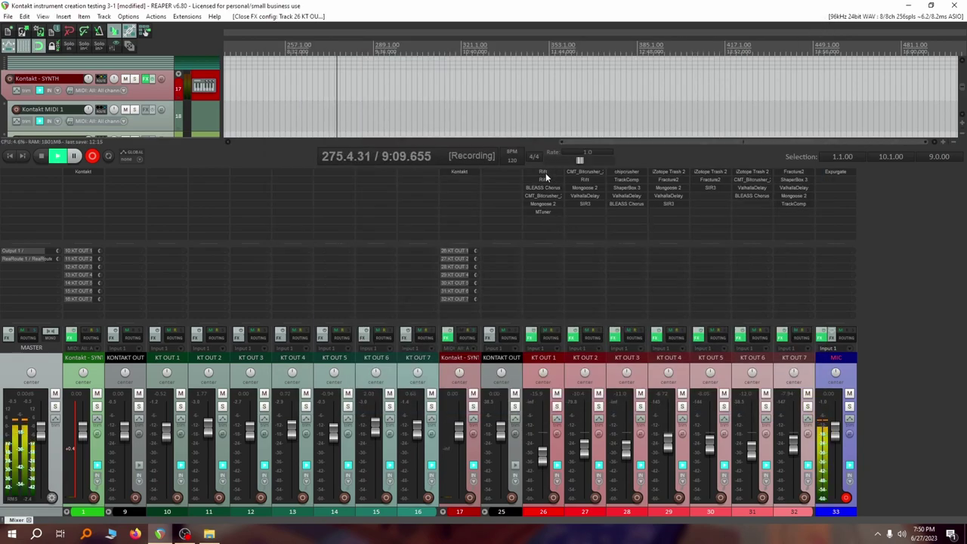
pyautogui.click(17, 110)
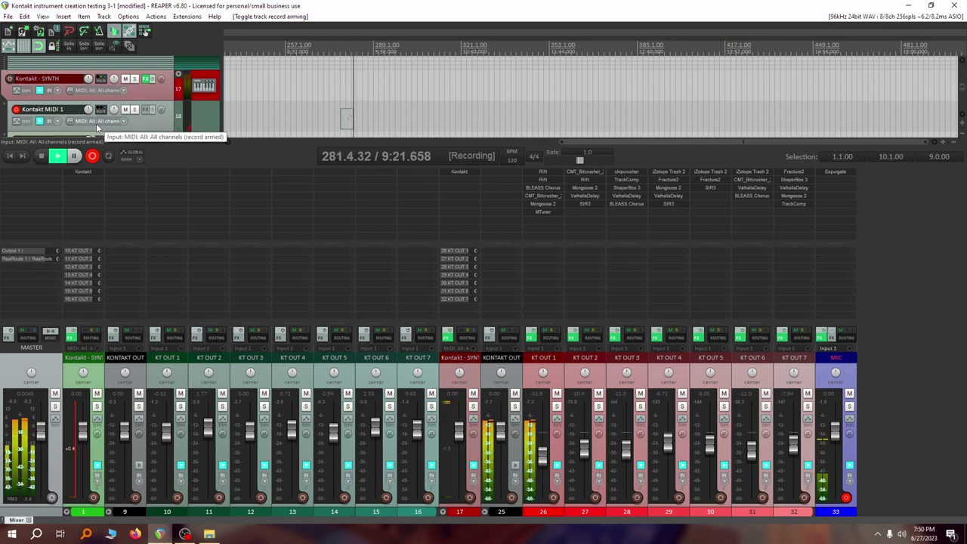
pyautogui.keyDown('shift'); pyautogui.click(552, 189); pyautogui.keyUp('shift')
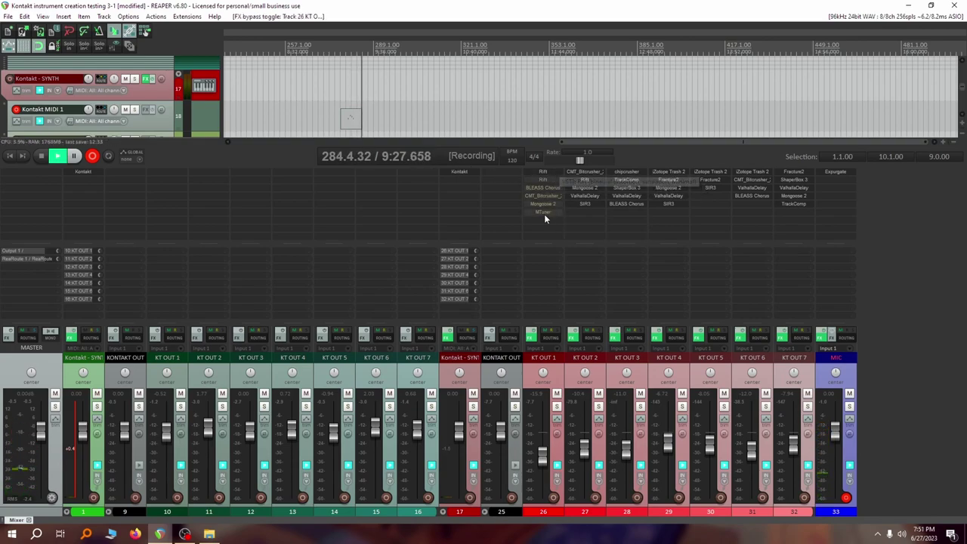
pyautogui.keyDown('alt'); pyautogui.click(544, 213); pyautogui.keyUp('alt')
# Review both Rift instances, the second on FUZZY MANGO, then toggle BLEASS Chorus bypass
pyautogui.click(548, 171)
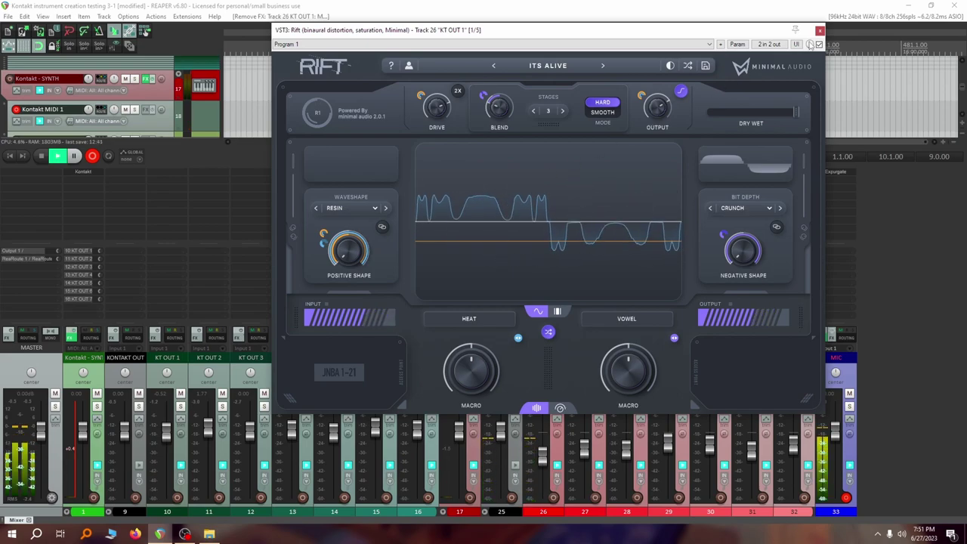
pyautogui.click(820, 31)
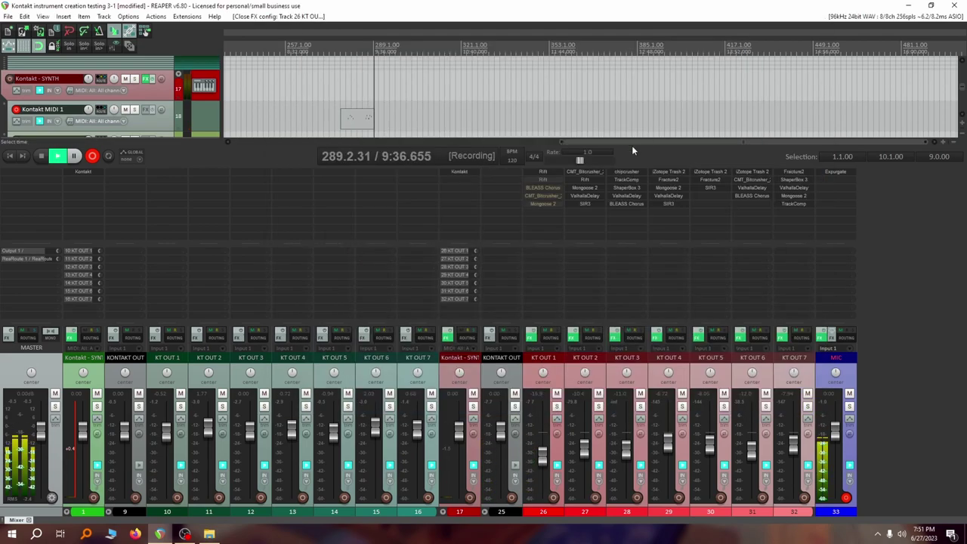
pyautogui.click(541, 179)
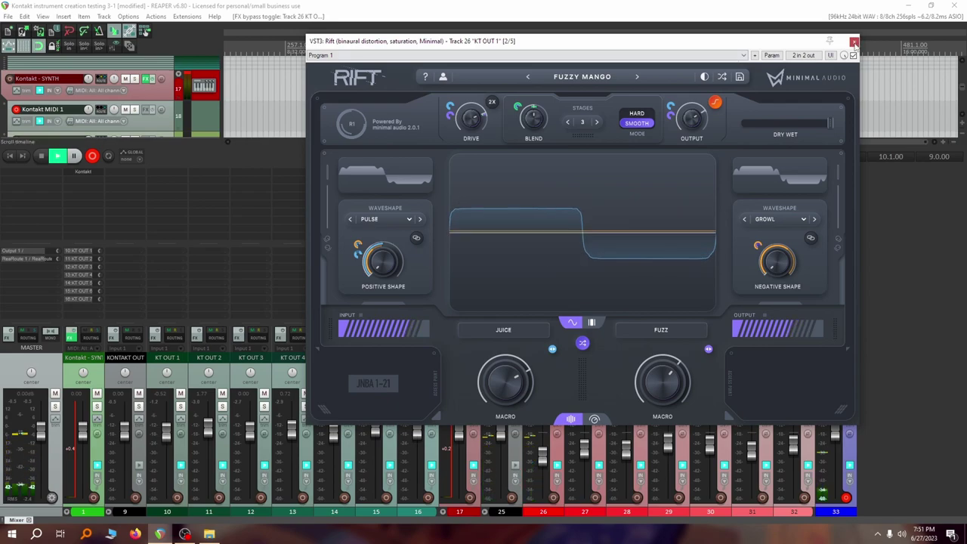
pyautogui.press('Escape')
pyautogui.keyDown('shift'); pyautogui.click(545, 189); pyautogui.keyUp('shift')
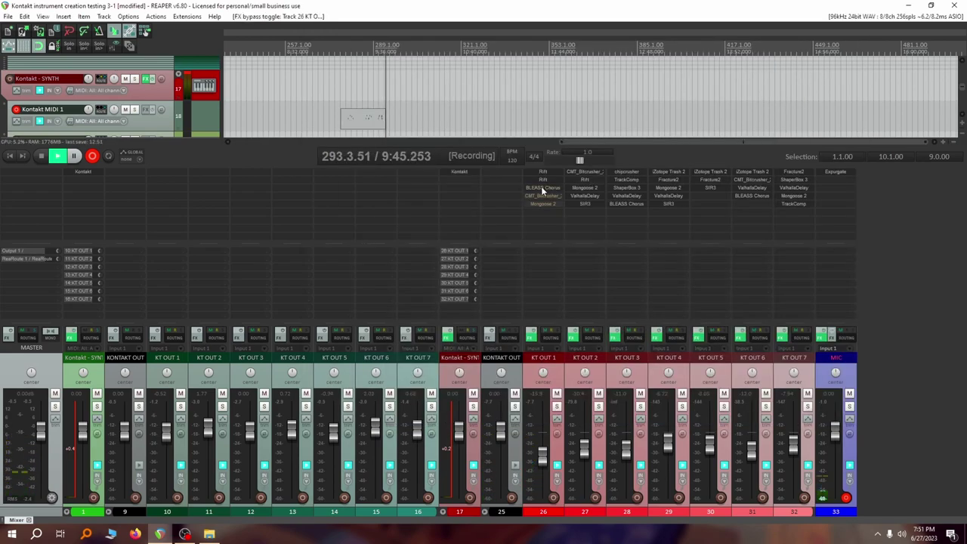
# Set the BLEASS Chorus input filter cutoff to 148Hz and the dry/wet mix to 38%
pyautogui.click(541, 189)
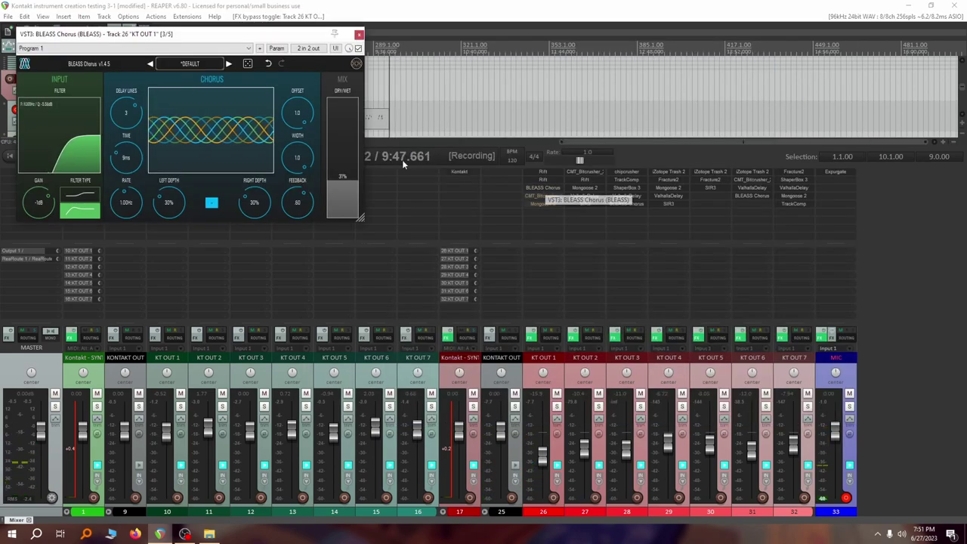
pyautogui.moveTo(80, 157); pyautogui.dragTo(40, 148)
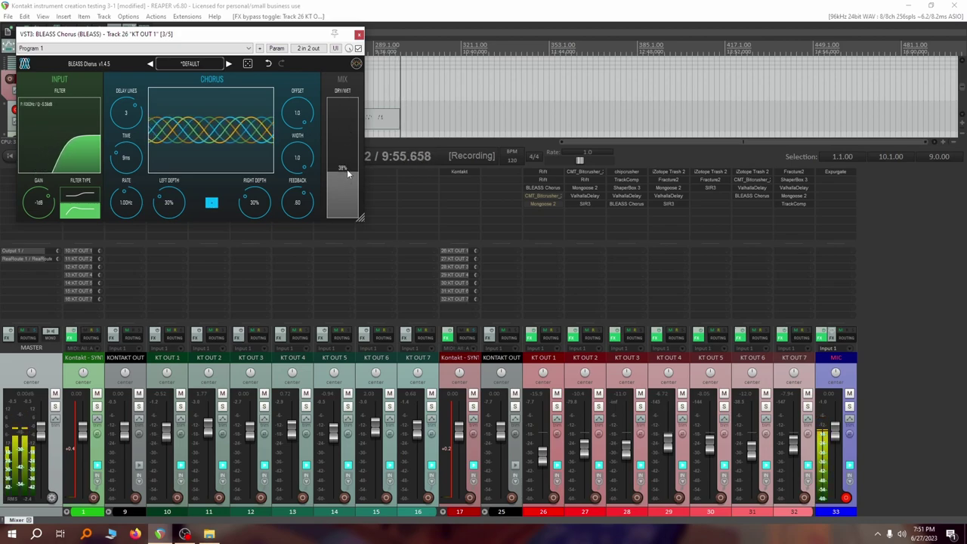
pyautogui.moveTo(347, 182); pyautogui.dragTo(347, 173)
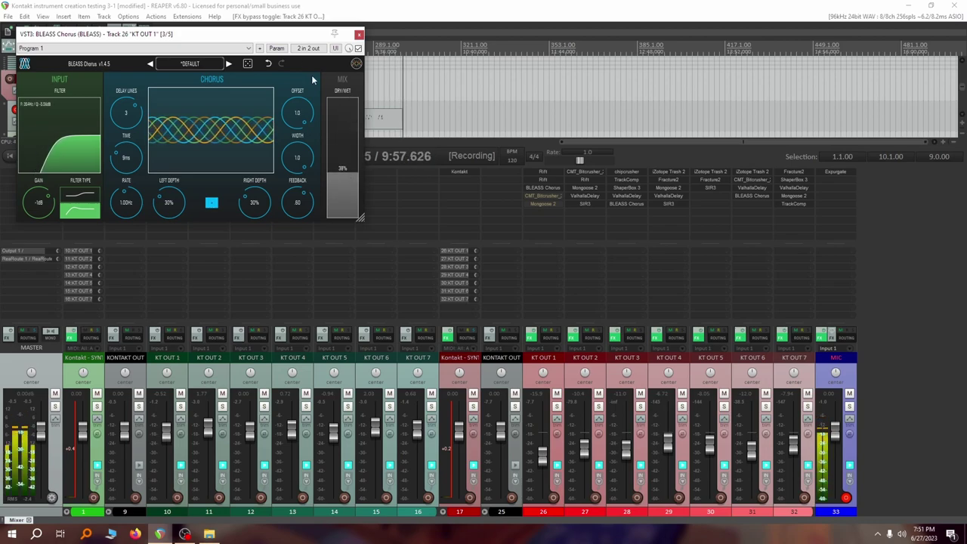
# Enable dry/wet parameter modulation with LFO strength 24.4 and a lowered baseline
pyautogui.click(276, 47)
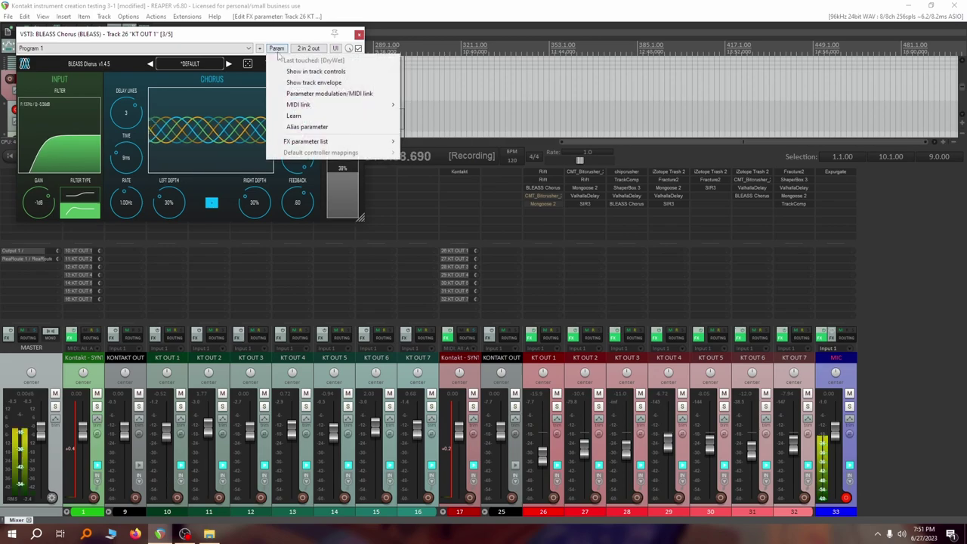
pyautogui.click(333, 93)
pyautogui.click(277, 48)
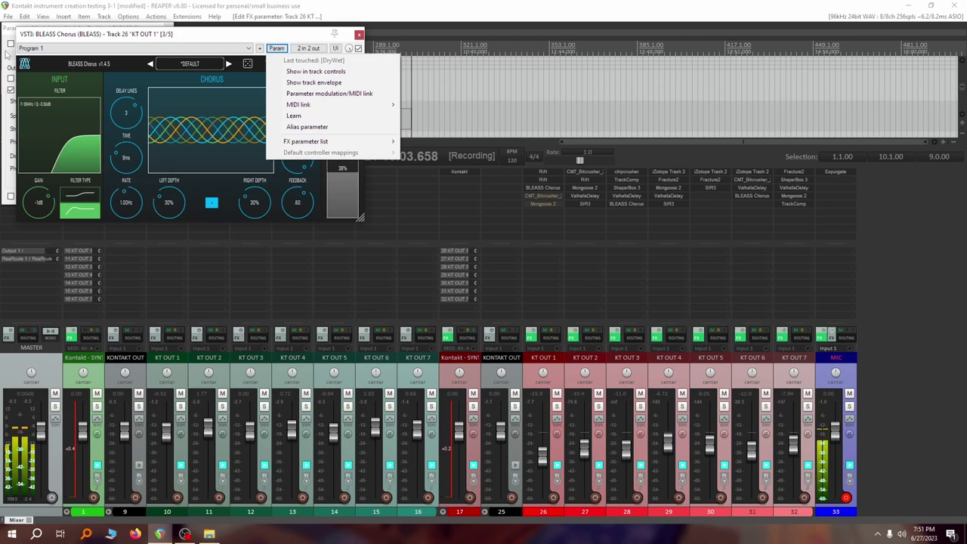
pyautogui.click(10, 67)
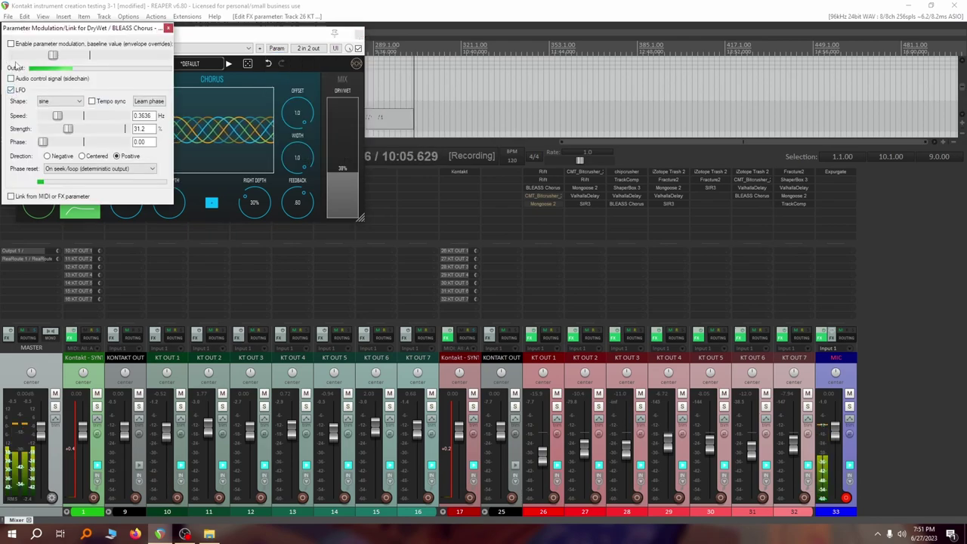
pyautogui.click(11, 43)
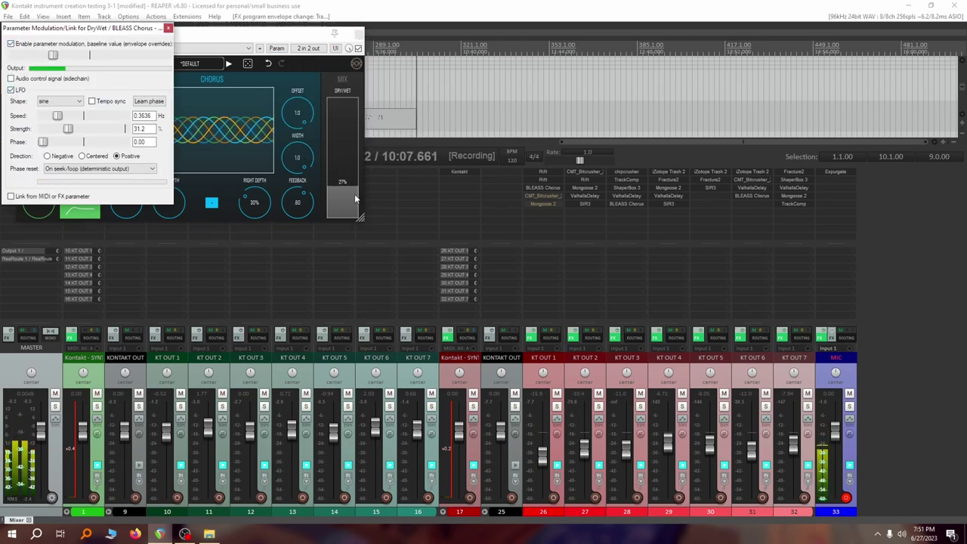
pyautogui.moveTo(68, 129); pyautogui.dragTo(56, 117)
pyautogui.moveTo(52, 55); pyautogui.dragTo(40, 63)
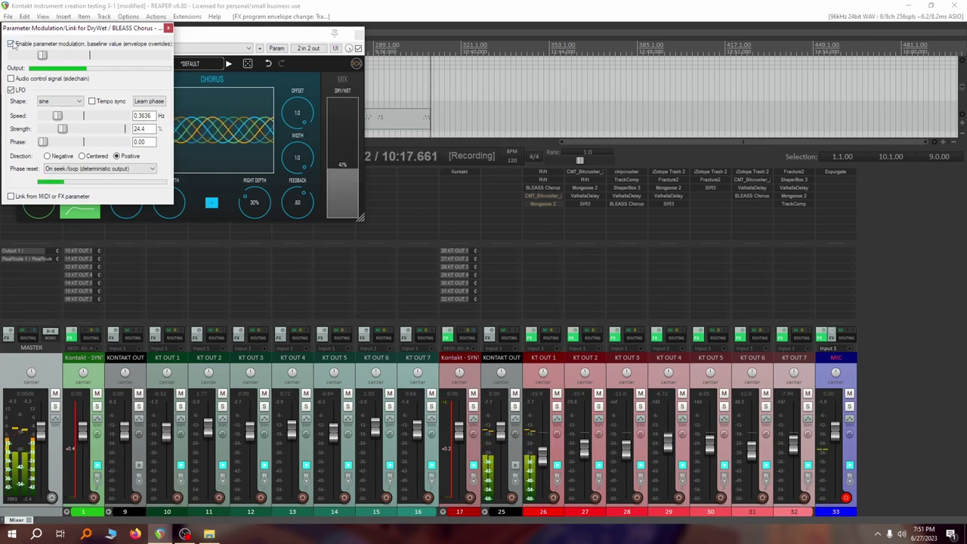
pyautogui.click(167, 28)
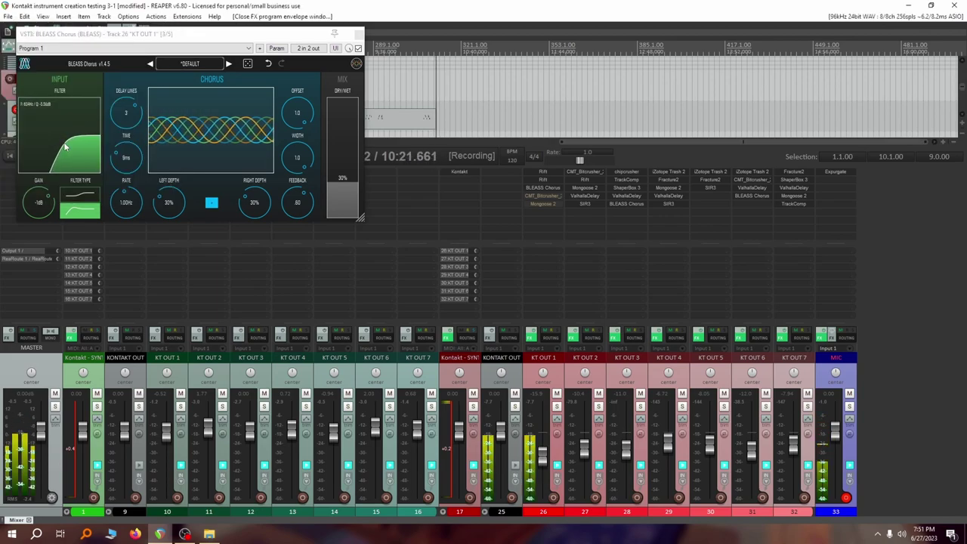
# Sweep the chorus Input Filter cutoff back and forth to about 80 Hz, then close BLEASS Chorus
pyautogui.scroll(-3, 65, 146)
pyautogui.scroll(-3, 65, 146)
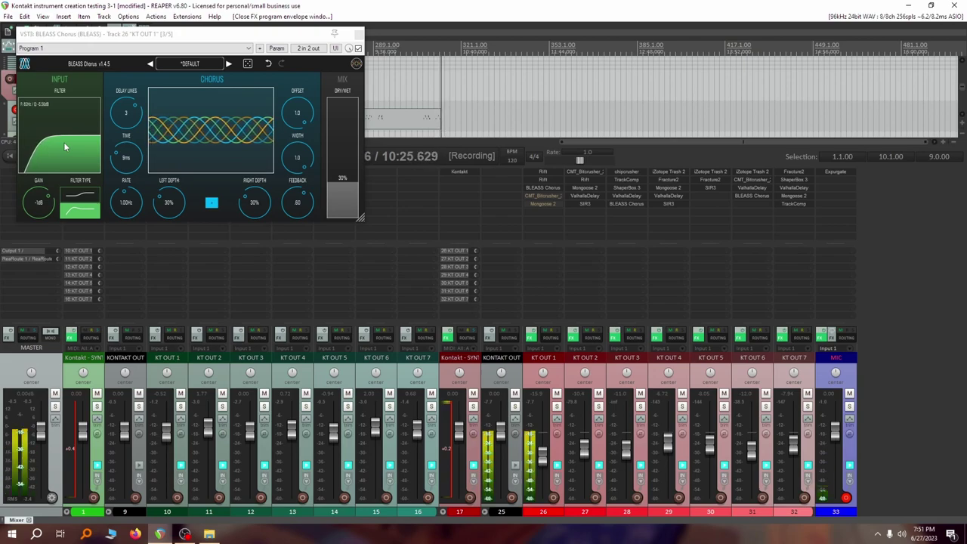
pyautogui.scroll(4, 64, 148)
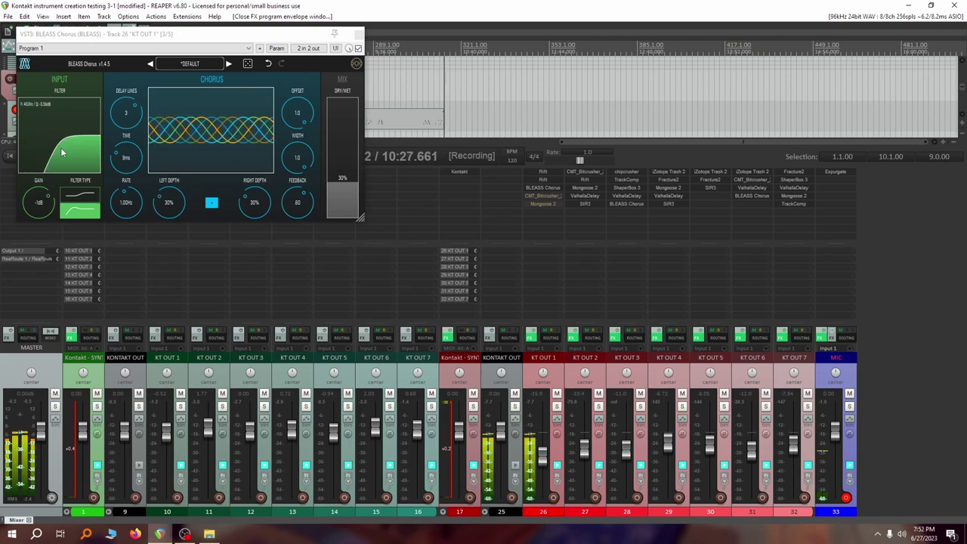
pyautogui.scroll(3, 61, 148)
pyautogui.scroll(-2, 62, 152)
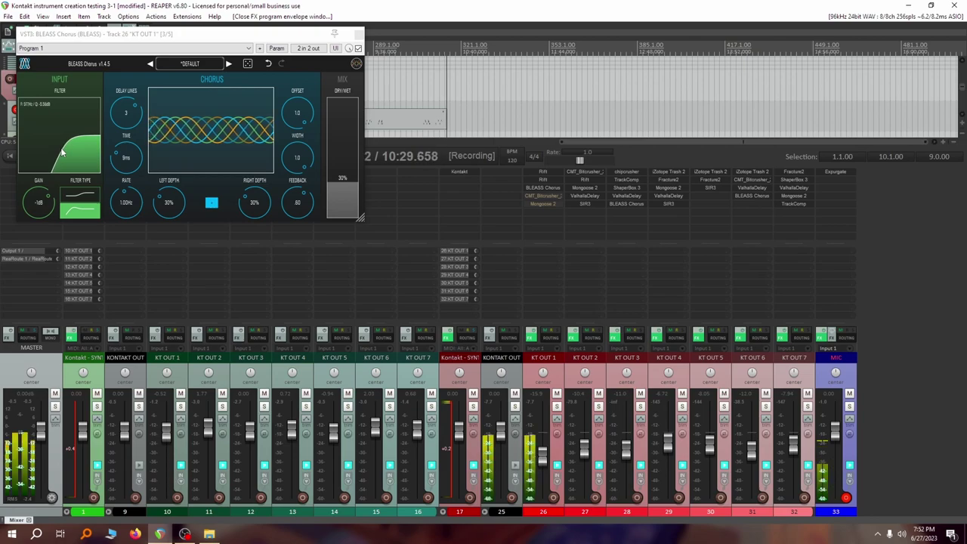
pyautogui.scroll(-4, 61, 148)
pyautogui.scroll(2, 62, 151)
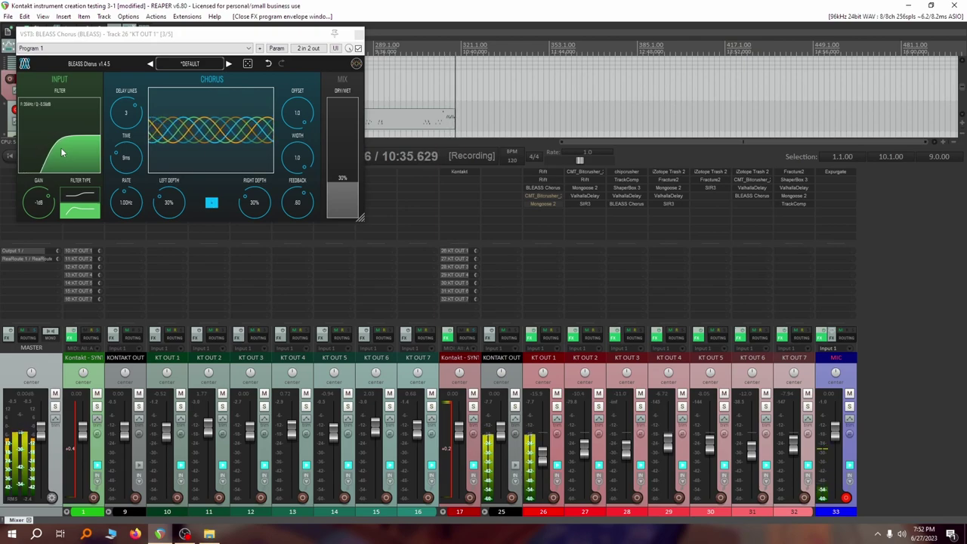
pyautogui.scroll(3, 62, 152)
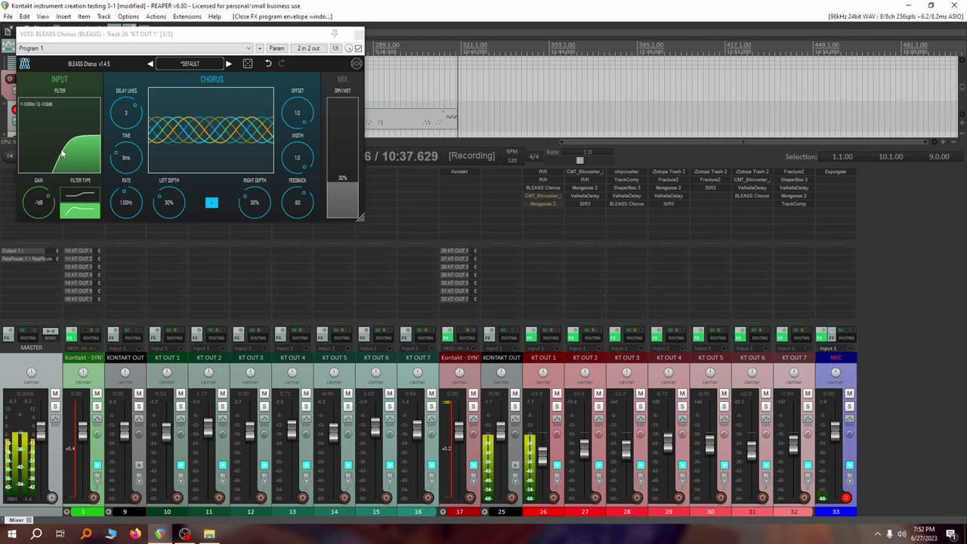
pyautogui.scroll(-4, 62, 153)
pyautogui.scroll(1, 60, 148)
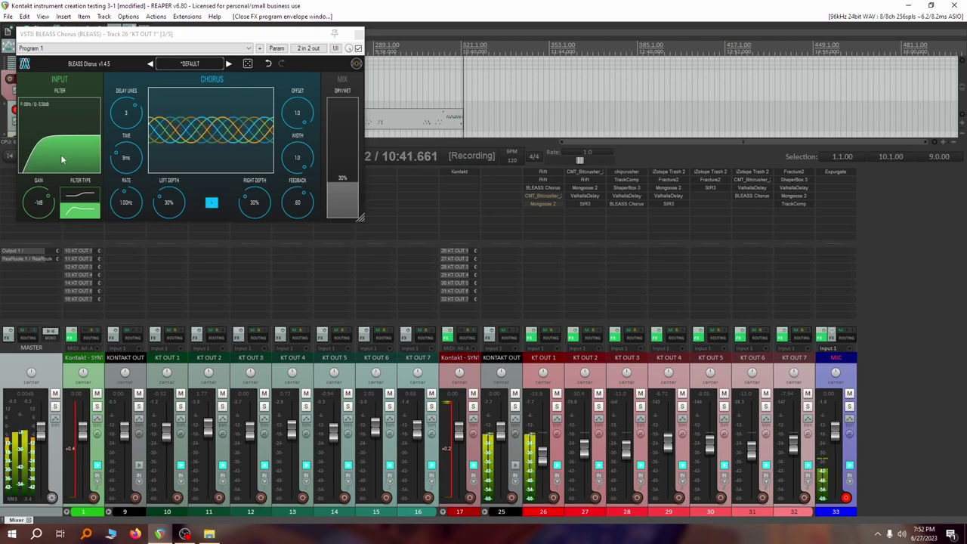
pyautogui.scroll(-1, 60, 155)
pyautogui.scroll(1, 61, 158)
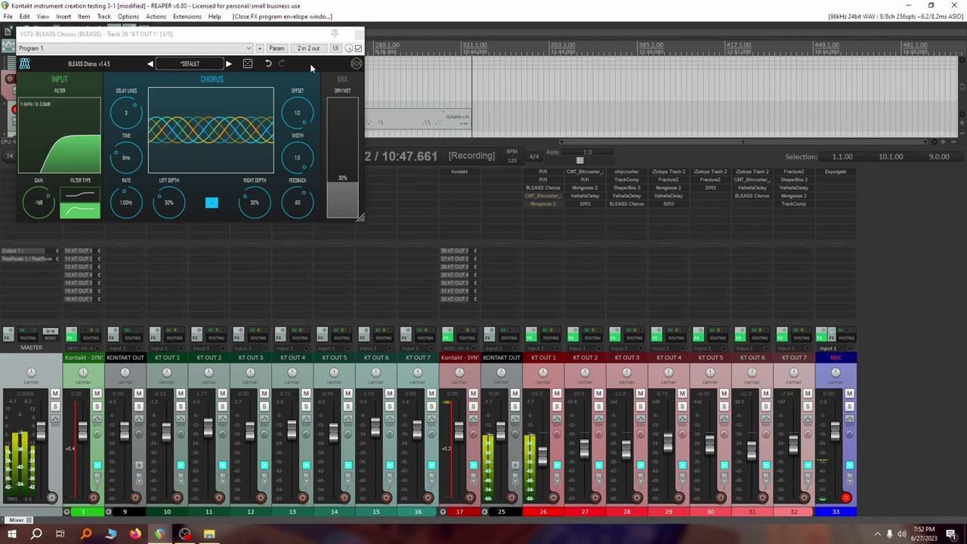
pyautogui.click(359, 34)
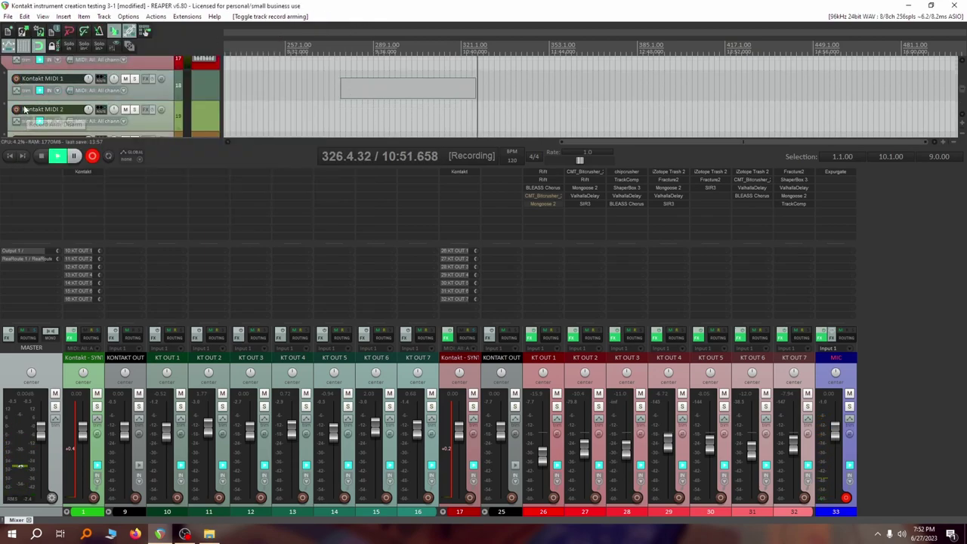
# Stop recording and delete the new MIDI item on track 18
pyautogui.click(93, 157)
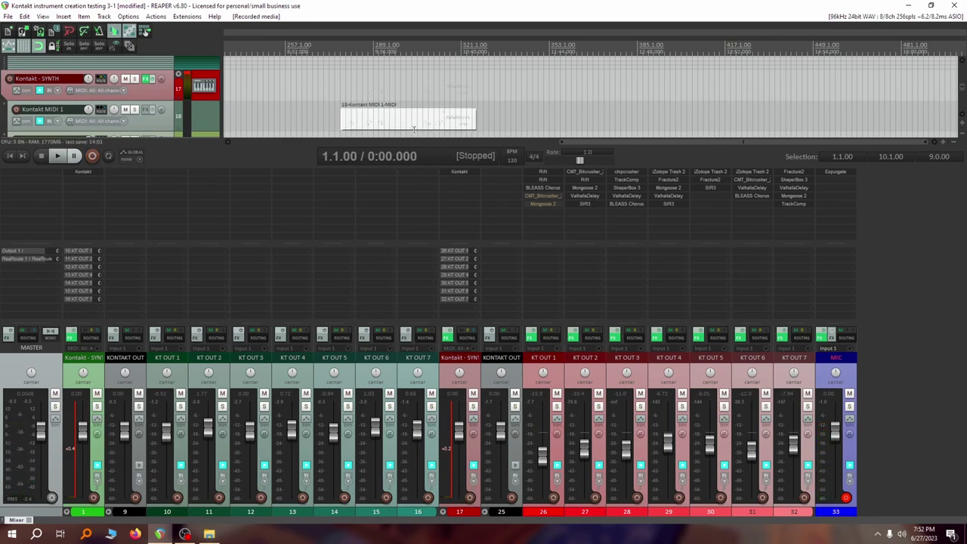
pyautogui.click(415, 127)
pyautogui.press('Delete')
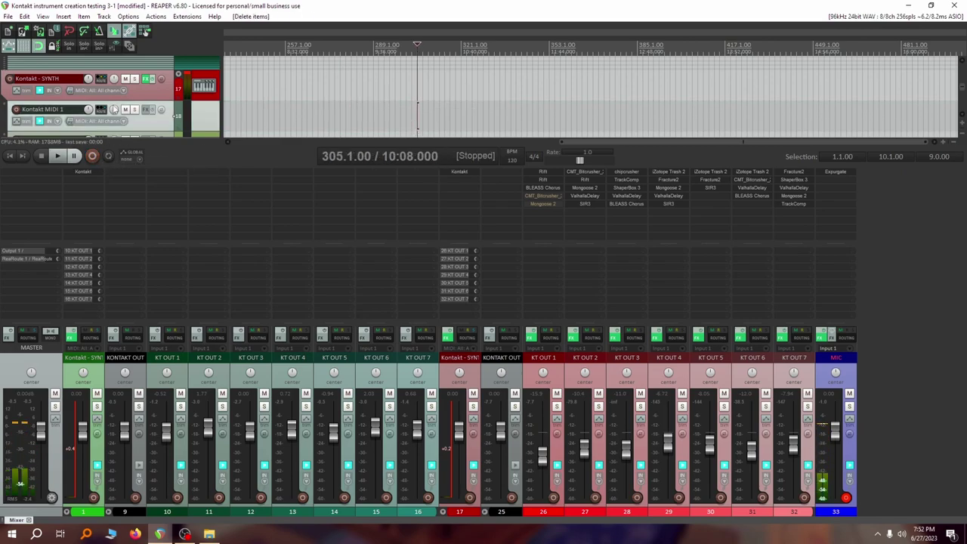
# Record-arm Kontakt MIDI 2 and clear the MIC channel's clip indicator
pyautogui.scroll(-1, 26, 99)
pyautogui.click(16, 110)
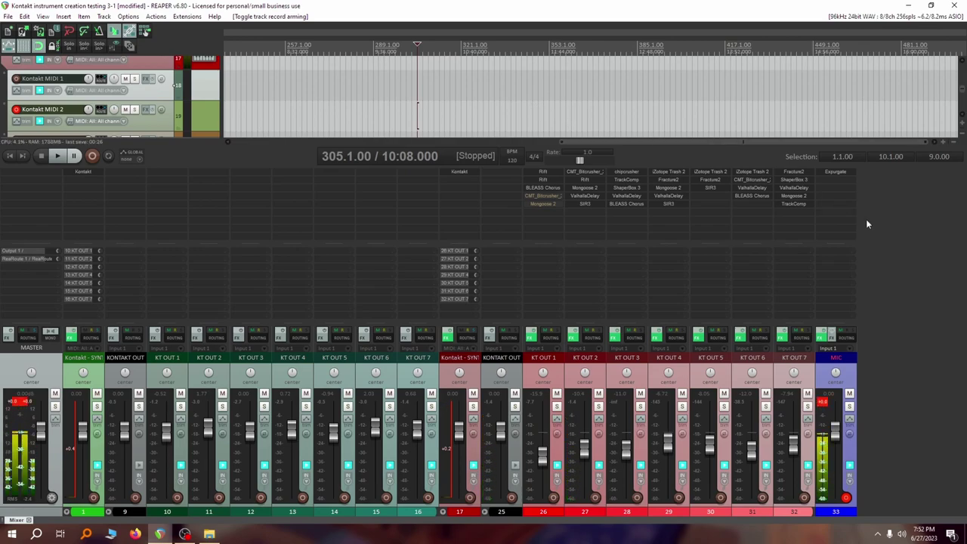
pyautogui.click(822, 401)
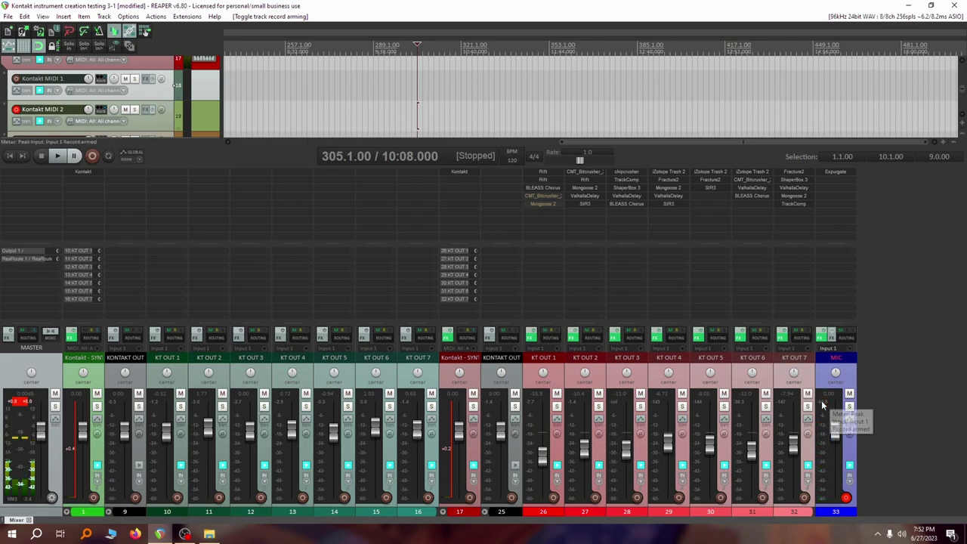
# Review KT OUT 2's CMT_Bitcrusher_2, Rift and Mongoose 2 plugins in turn
pyautogui.keyDown('shift'); pyautogui.click(597, 174); pyautogui.keyUp('shift')
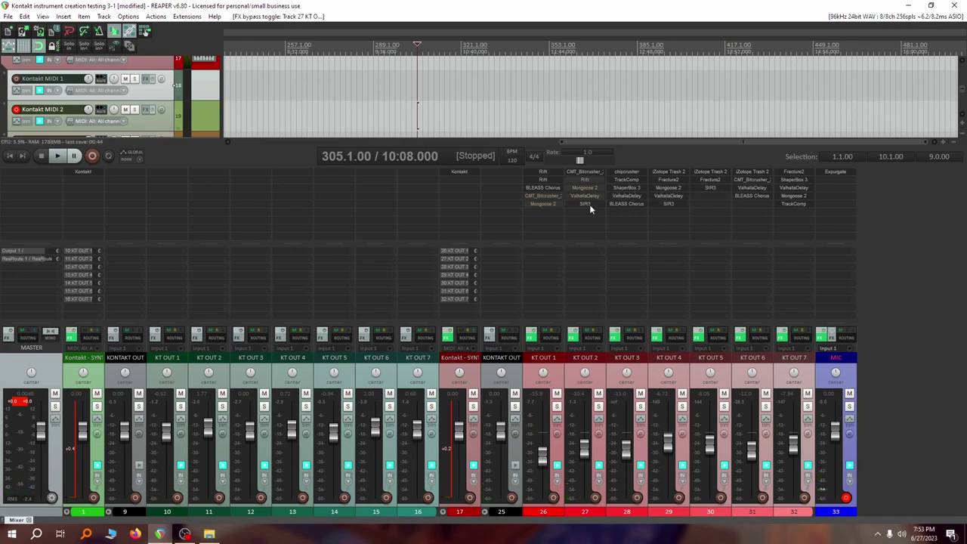
pyautogui.click(597, 172)
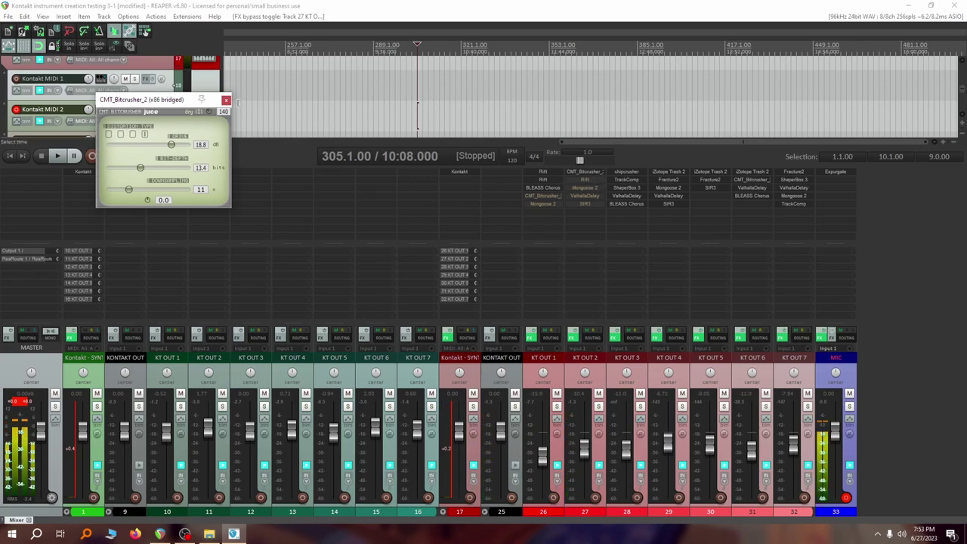
pyautogui.click(226, 99)
pyautogui.click(578, 180)
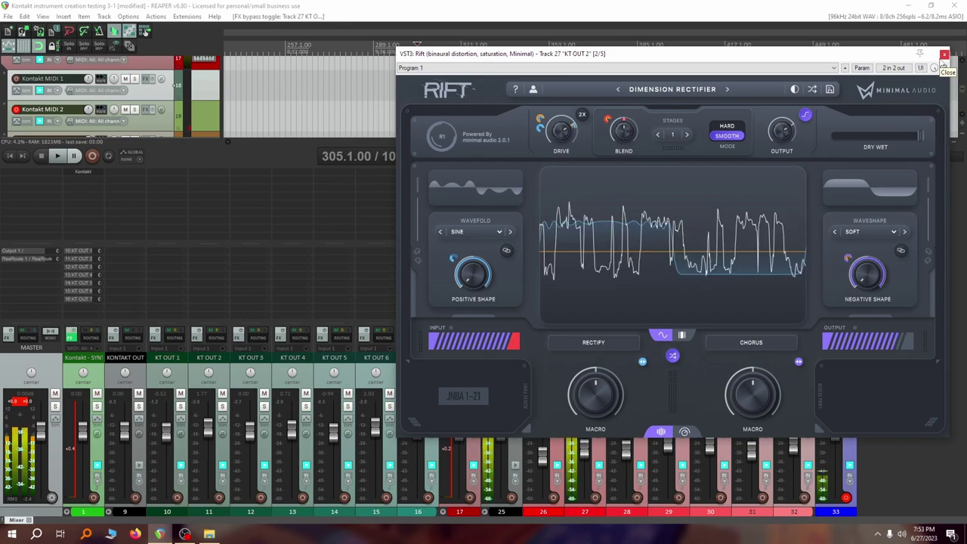
pyautogui.click(945, 56)
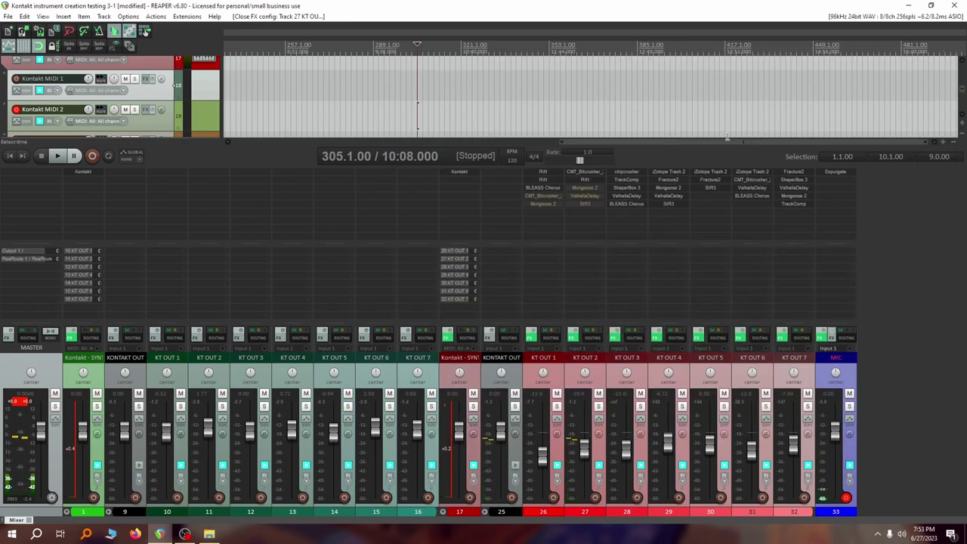
pyautogui.click(580, 189)
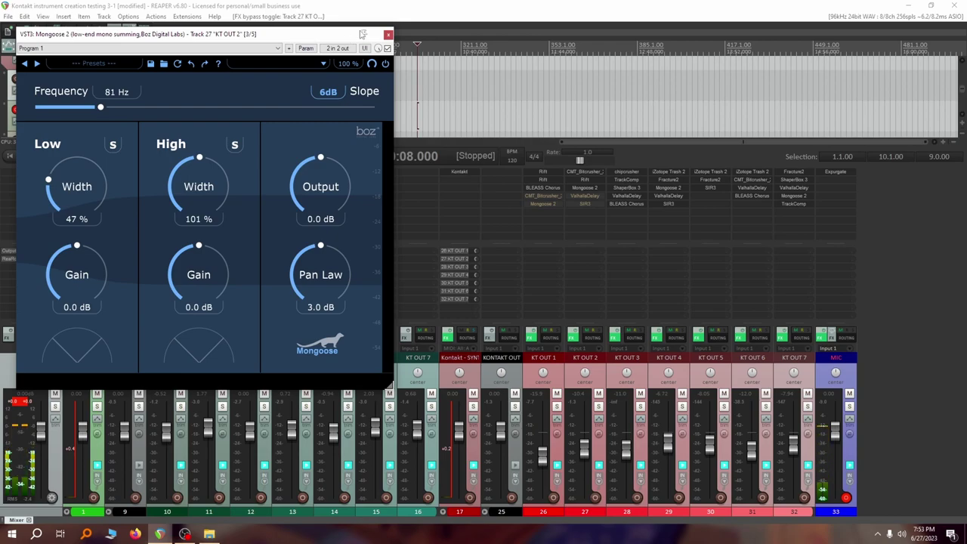
pyautogui.click(388, 35)
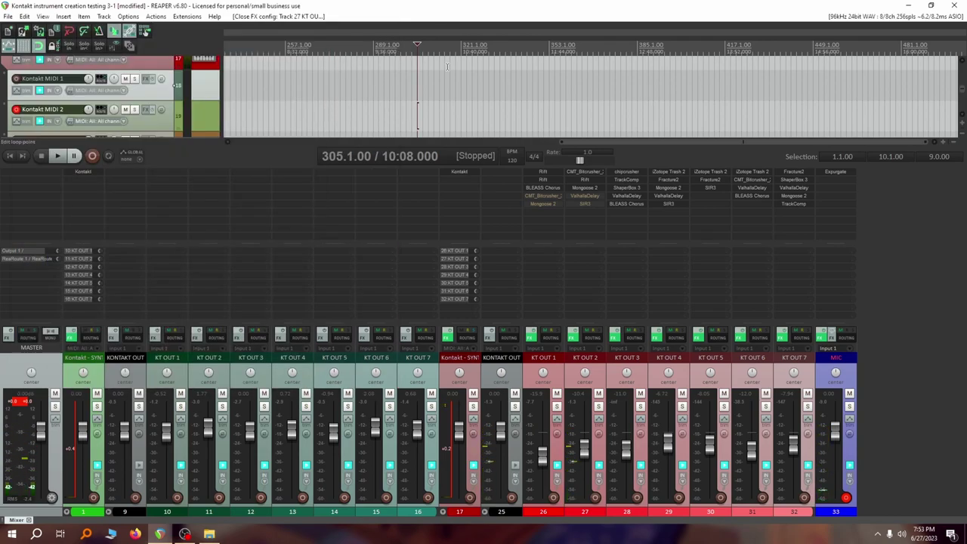
# Toggle KT OUT 2's ValhallaDelay bypass and review its settings
pyautogui.keyDown('ctrl'); pyautogui.click(592, 195); pyautogui.keyUp('ctrl')
pyautogui.click(591, 194)
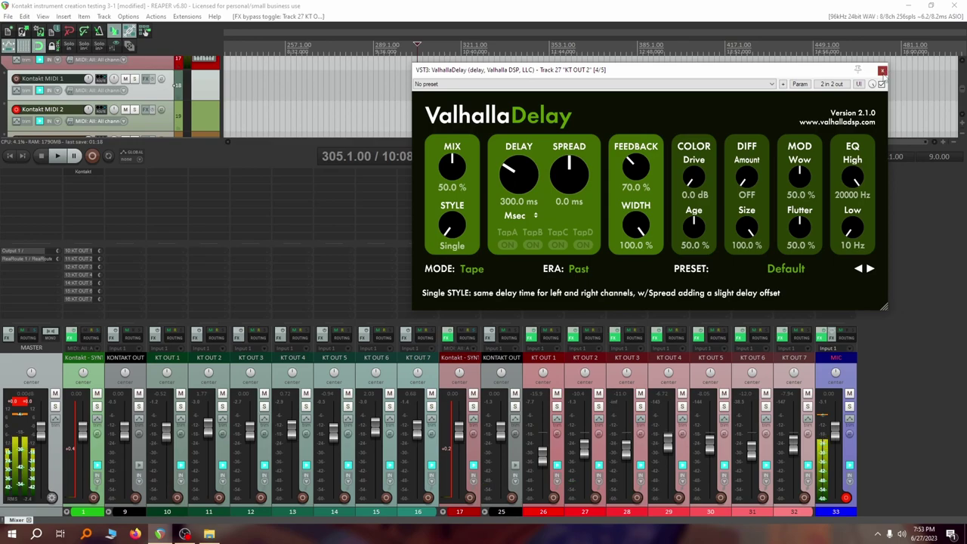
pyautogui.click(882, 71)
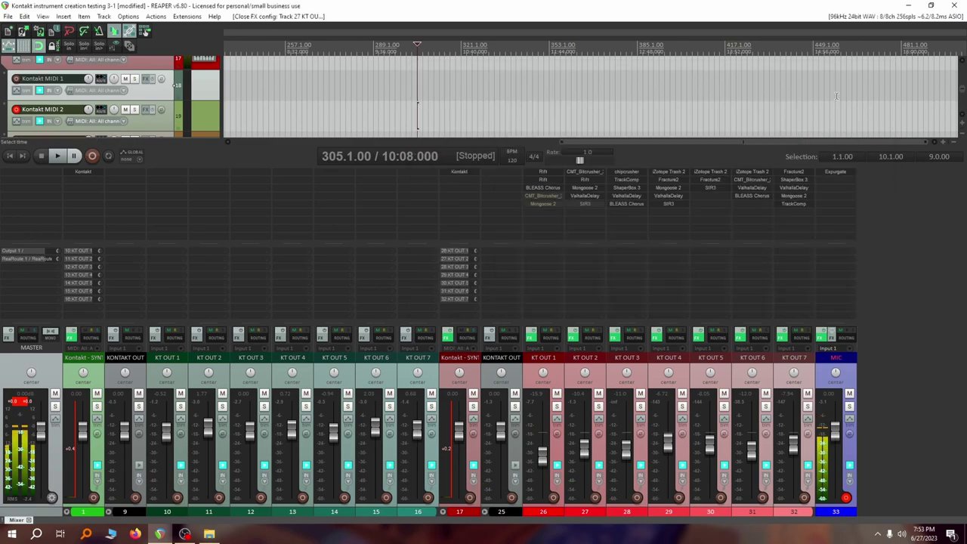
# Inspect the SIR3 reverb's Forest impulse, high-pass and volume curves, then close it
pyautogui.click(581, 206)
pyautogui.click(775, 212)
pyautogui.click(717, 214)
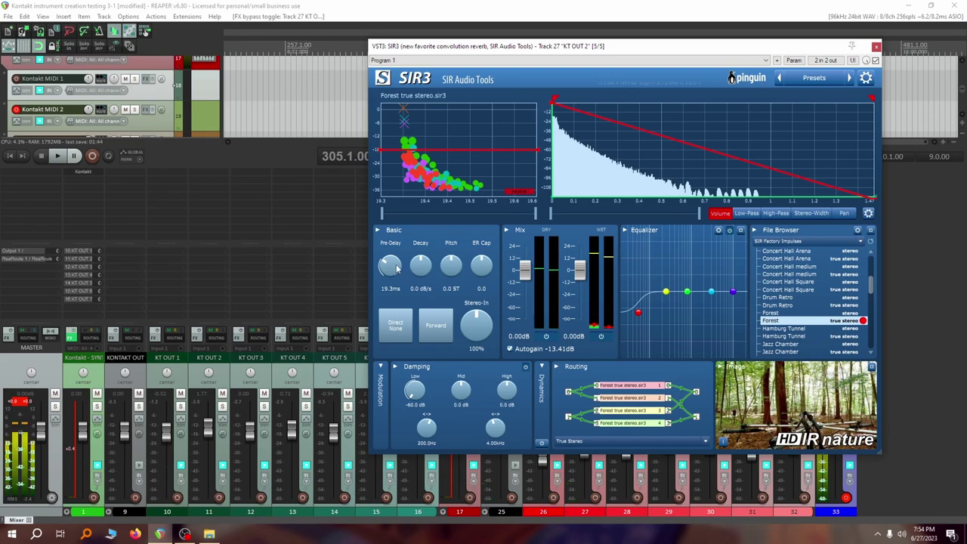
pyautogui.moveTo(648, 320)
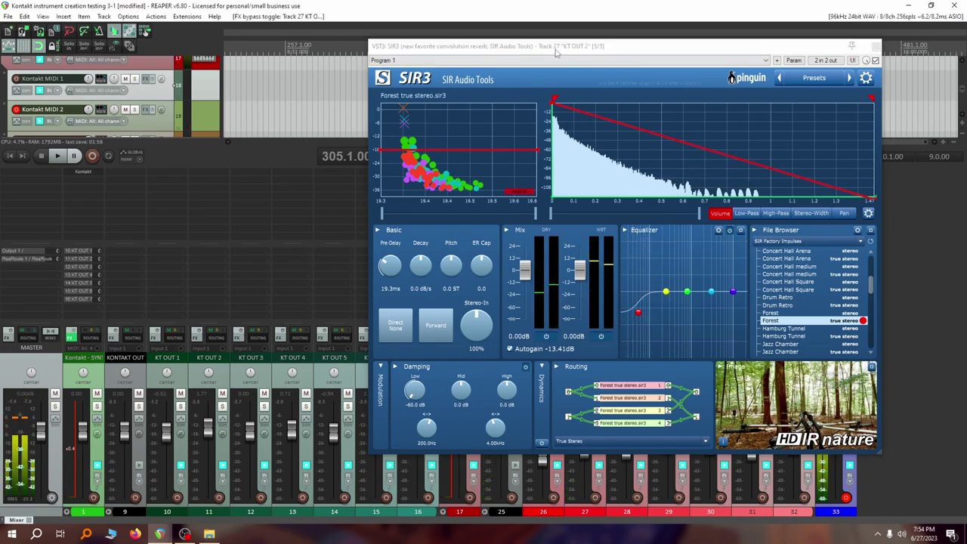
pyautogui.moveTo(556, 51); pyautogui.dragTo(287, 91)
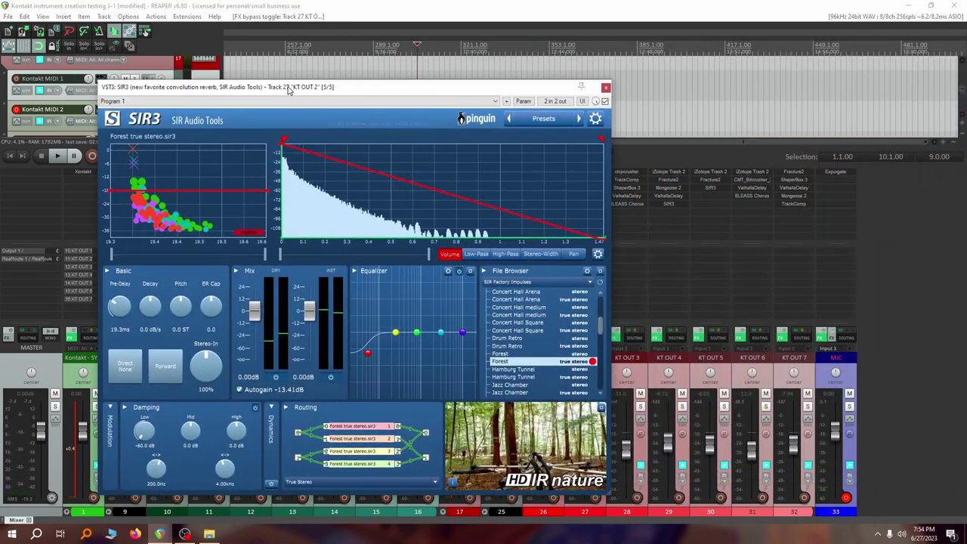
pyautogui.click(606, 88)
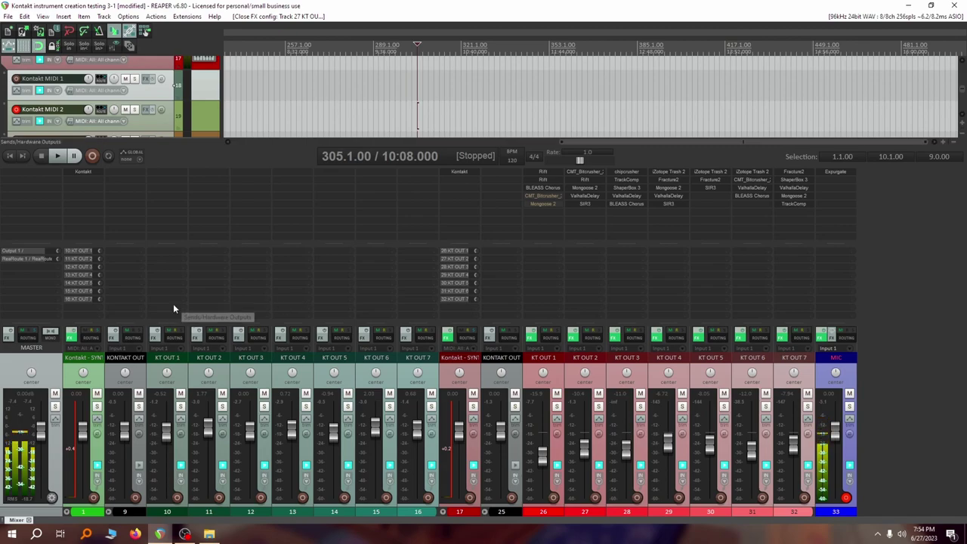
# Disarm Kontakt MIDI 2, toggle TrackComp bypass and review KT OUT 3's chipcrusher
pyautogui.click(17, 110)
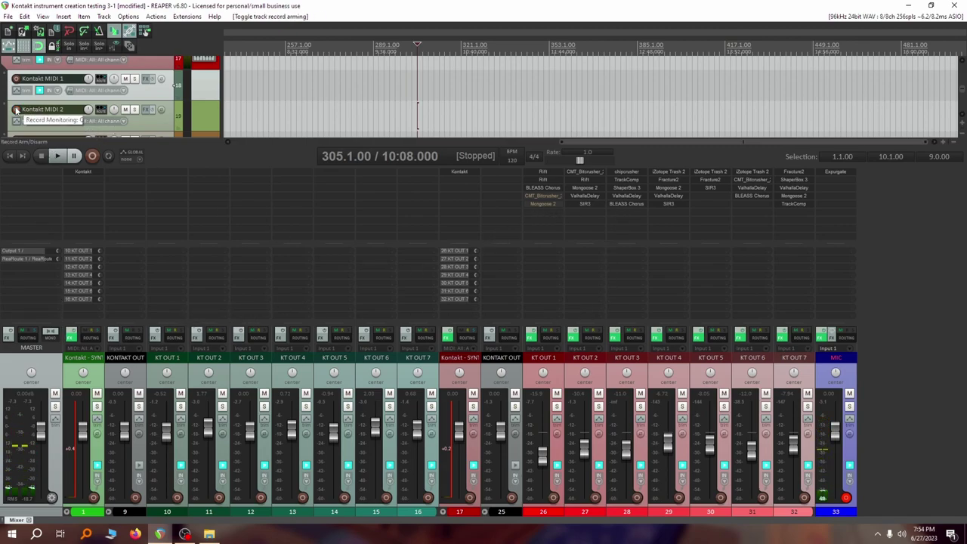
pyautogui.scroll(-1, 18, 123)
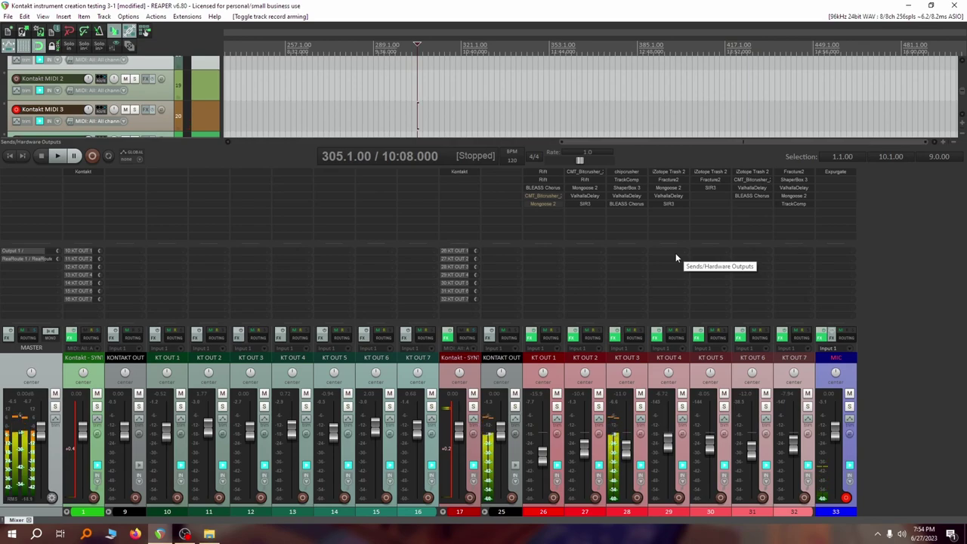
pyautogui.keyDown('shift'); pyautogui.click(635, 181); pyautogui.keyUp('shift')
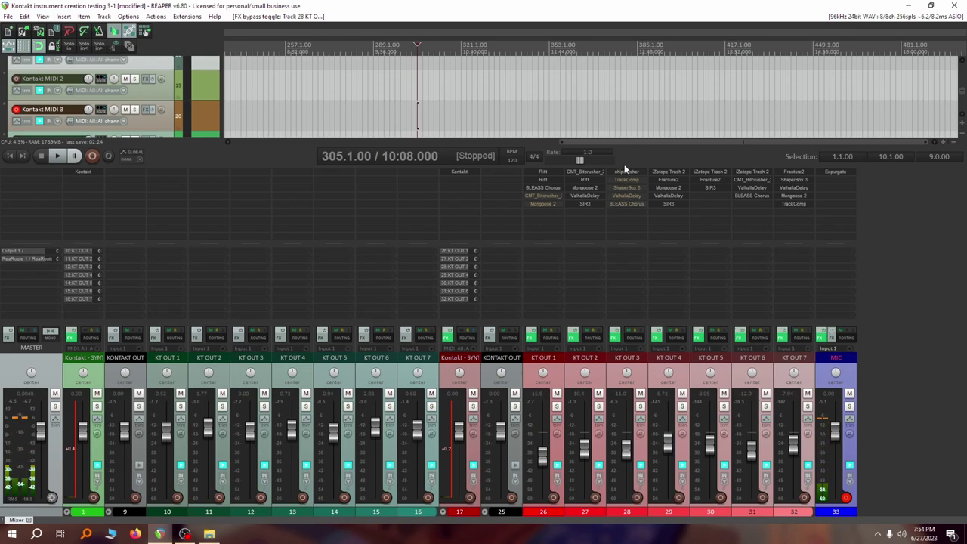
pyautogui.click(626, 173)
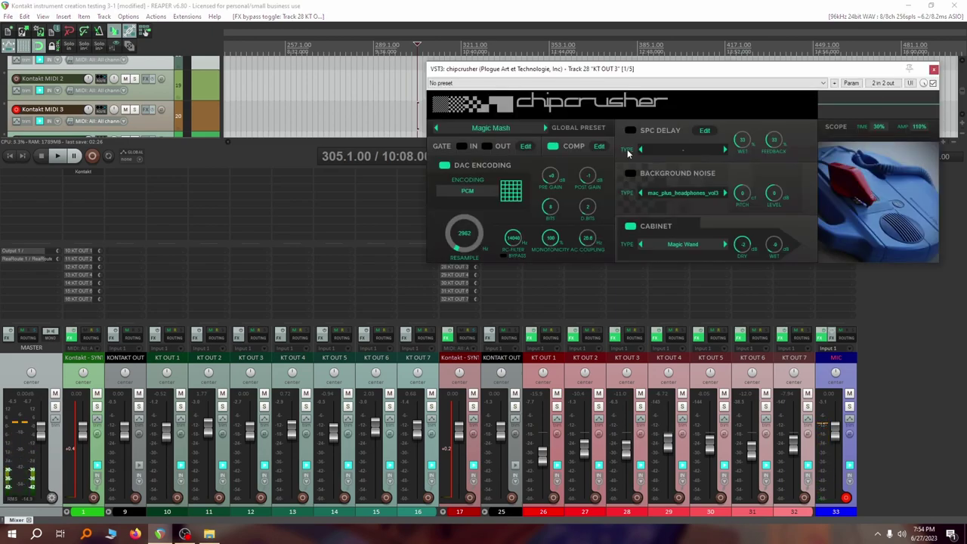
pyautogui.click(933, 71)
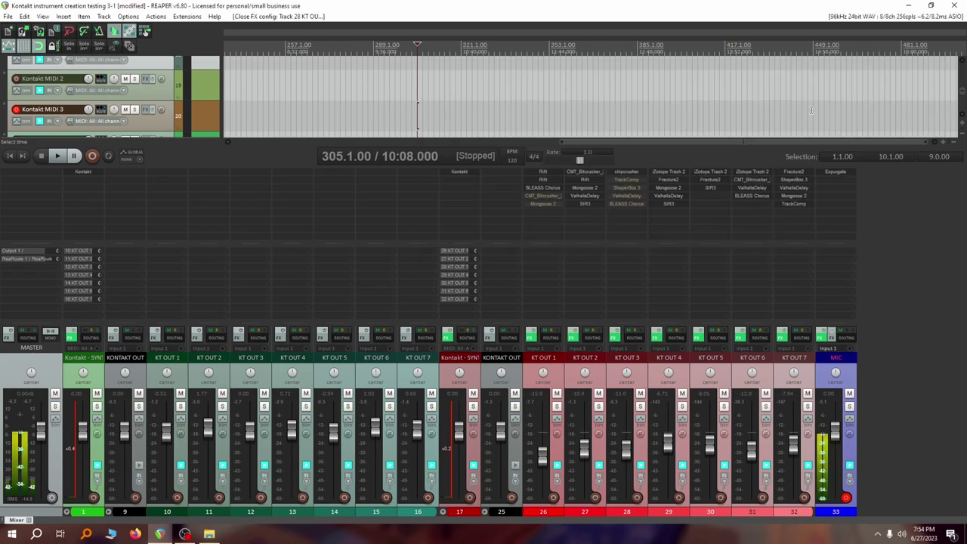
# Compare KT OUT 3's TrackComp bypassed versus active, leaving it enabled
pyautogui.click(627, 181)
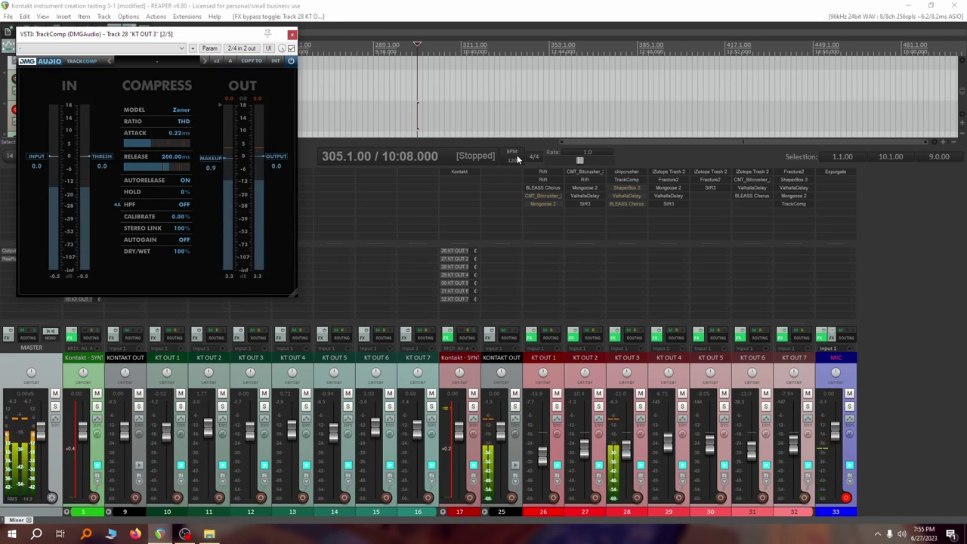
pyautogui.keyDown('shift'); pyautogui.click(633, 180); pyautogui.keyUp('shift')
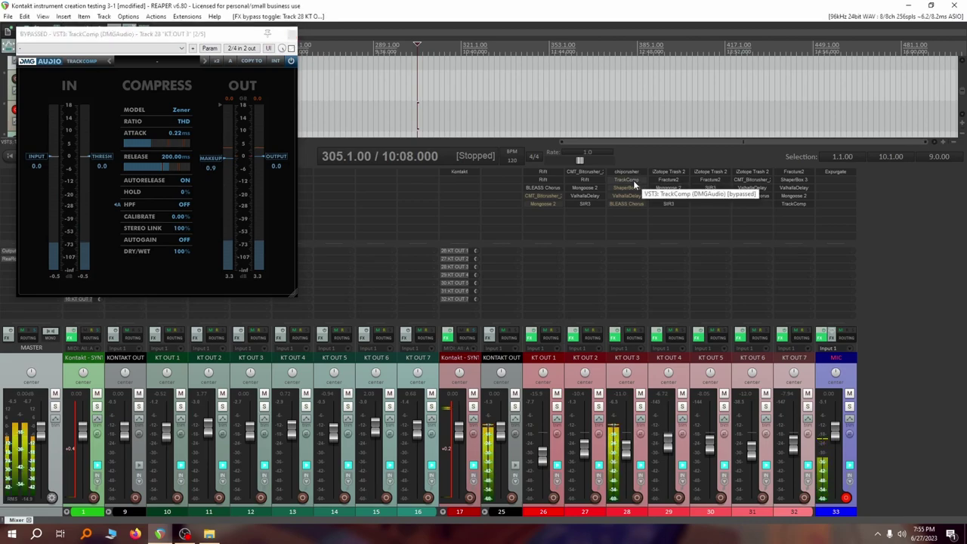
pyautogui.keyDown('shift'); pyautogui.click(633, 180); pyautogui.keyUp('shift')
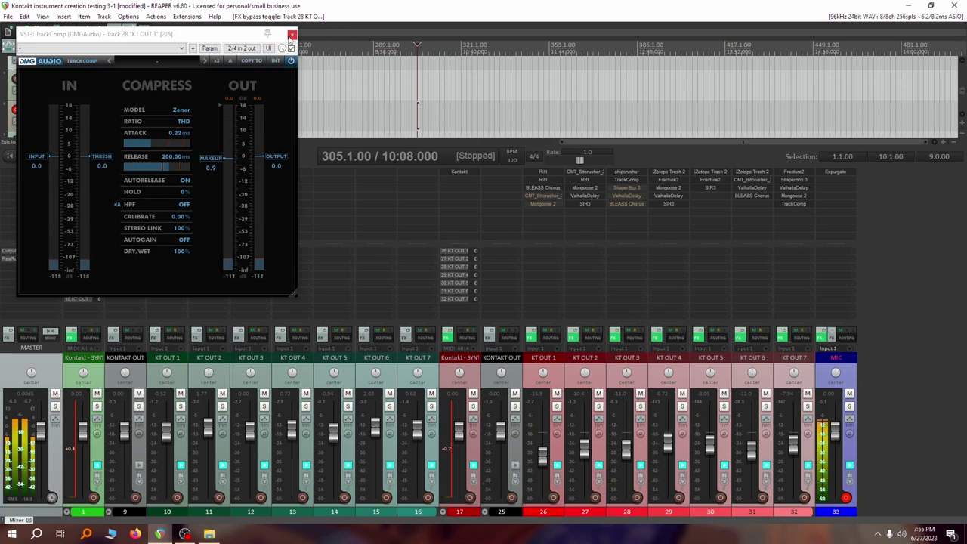
pyautogui.click(292, 35)
# Open ShaperBox 3 on KT OUT 3 and bypass then re-enable ShaperBox, chipcrusher and TrackComp
pyautogui.click(619, 189)
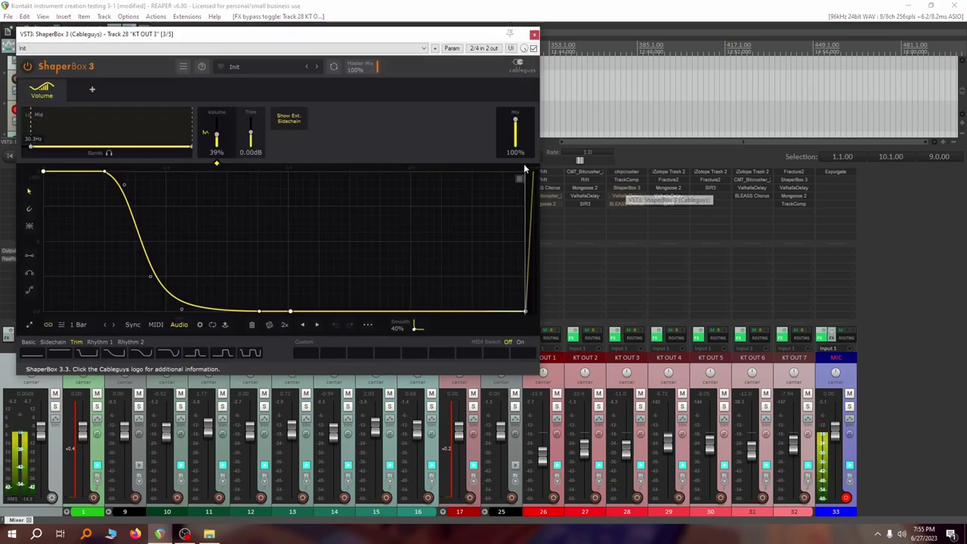
pyautogui.keyDown('shift'); pyautogui.click(627, 188); pyautogui.keyUp('shift')
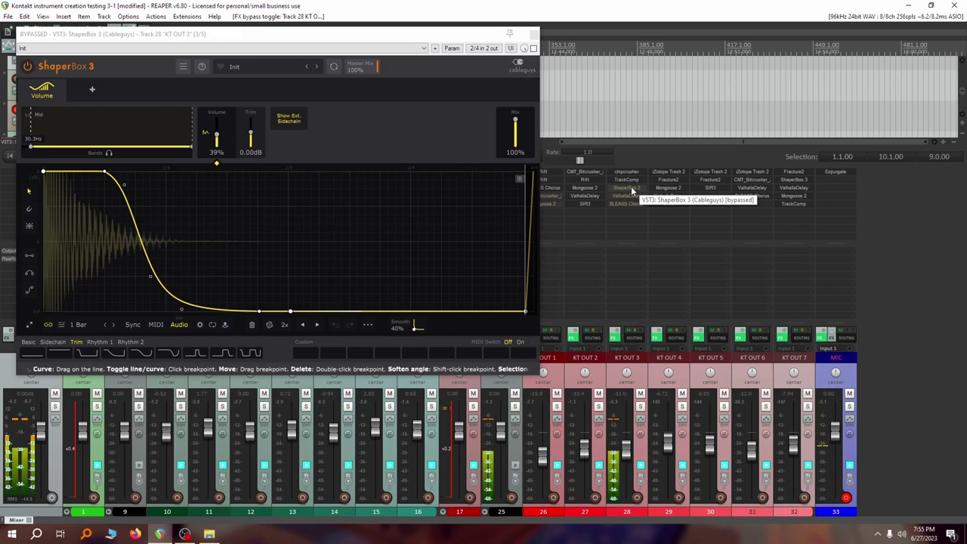
pyautogui.keyDown('shift'); pyautogui.click(637, 172); pyautogui.keyUp('shift')
pyautogui.keyDown('shift'); pyautogui.click(631, 181); pyautogui.keyUp('shift')
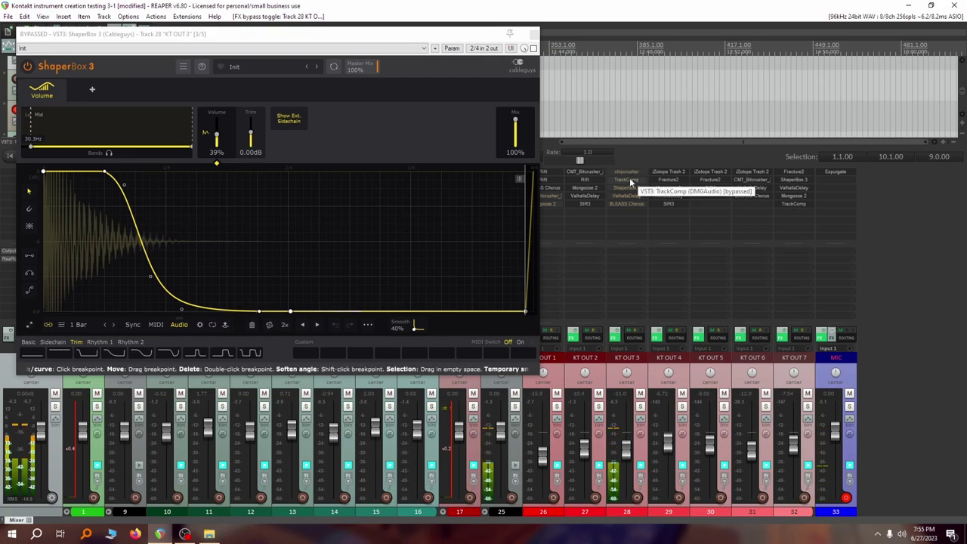
pyautogui.keyDown('shift'); pyautogui.click(633, 173); pyautogui.keyUp('shift')
pyautogui.keyDown('shift'); pyautogui.click(631, 180); pyautogui.keyUp('shift')
pyautogui.keyDown('shift'); pyautogui.click(630, 187); pyautogui.keyUp('shift')
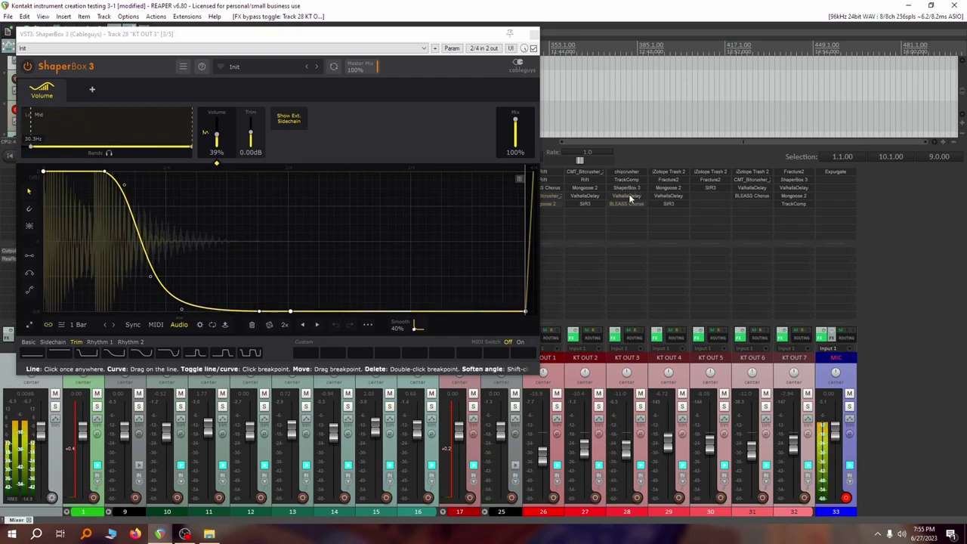
# Enable ValhallaDelay (Default preset, Quartz mode), review it, and close the ValhallaDelay and ShaperBox windows
pyautogui.keyDown('shift'); pyautogui.click(637, 195); pyautogui.keyUp('shift')
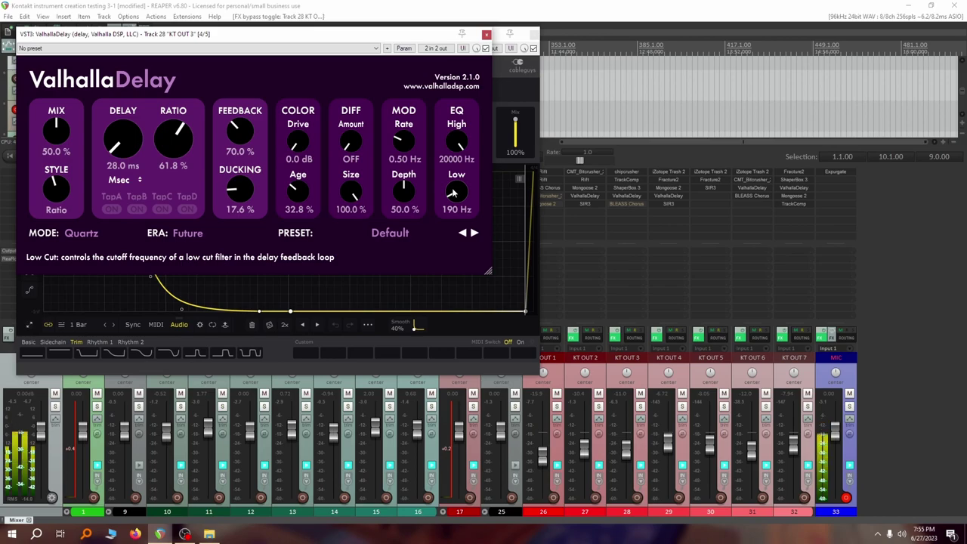
pyautogui.click(487, 35)
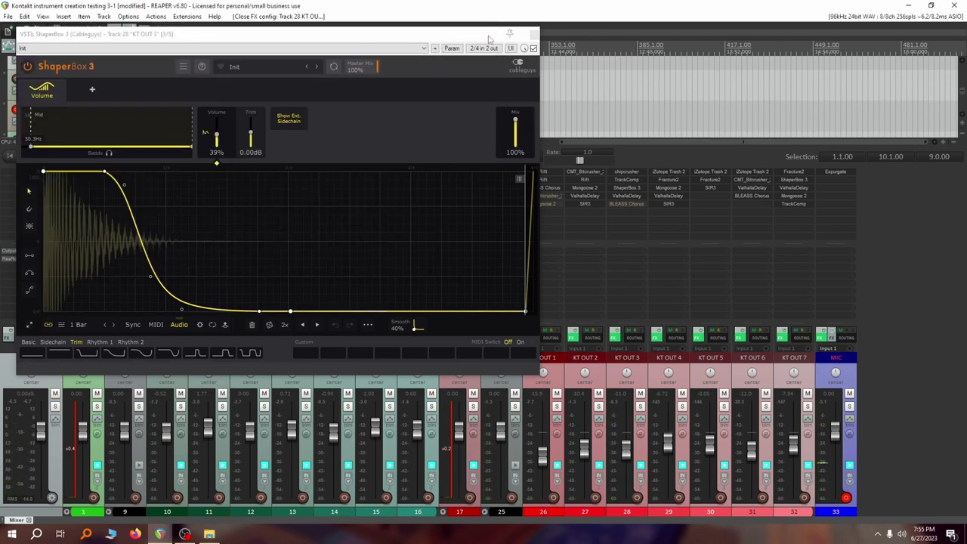
pyautogui.click(533, 35)
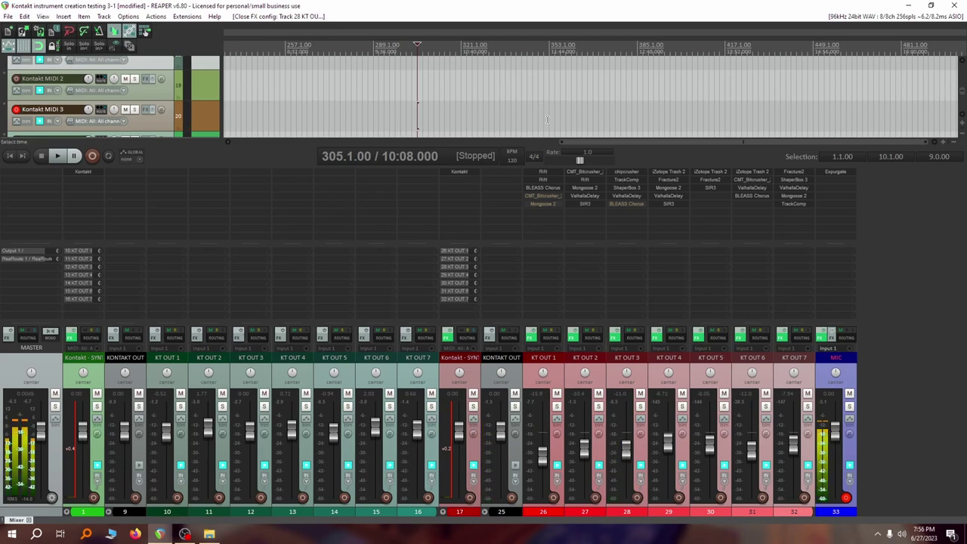
# Un-bypass KT OUT 3's BLEASS Chorus and move record arm from Kontakt MIDI 3 to MIDI 4
pyautogui.keyDown('shift'); pyautogui.click(621, 203); pyautogui.keyUp('shift')
pyautogui.click(621, 204)
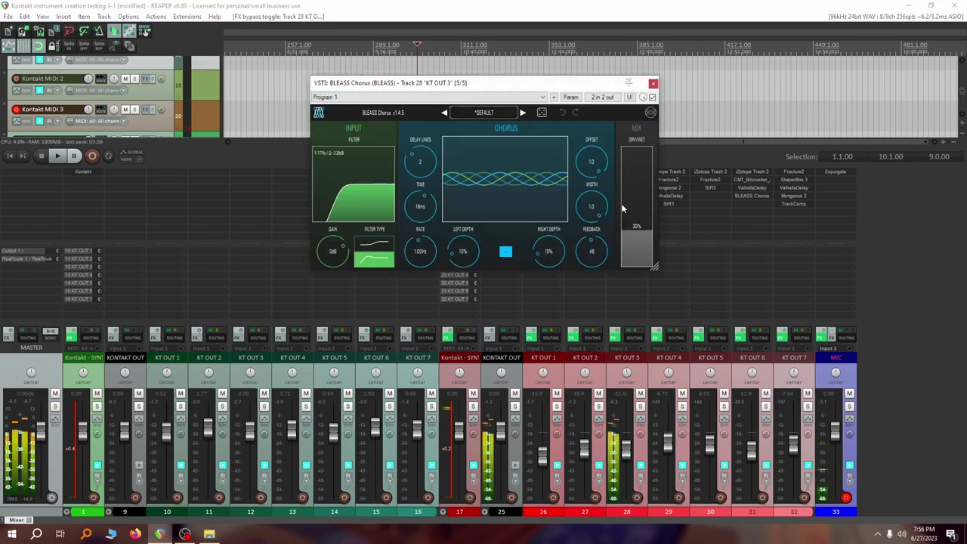
pyautogui.click(17, 109)
pyautogui.scroll(-1, 24, 110)
pyautogui.click(17, 109)
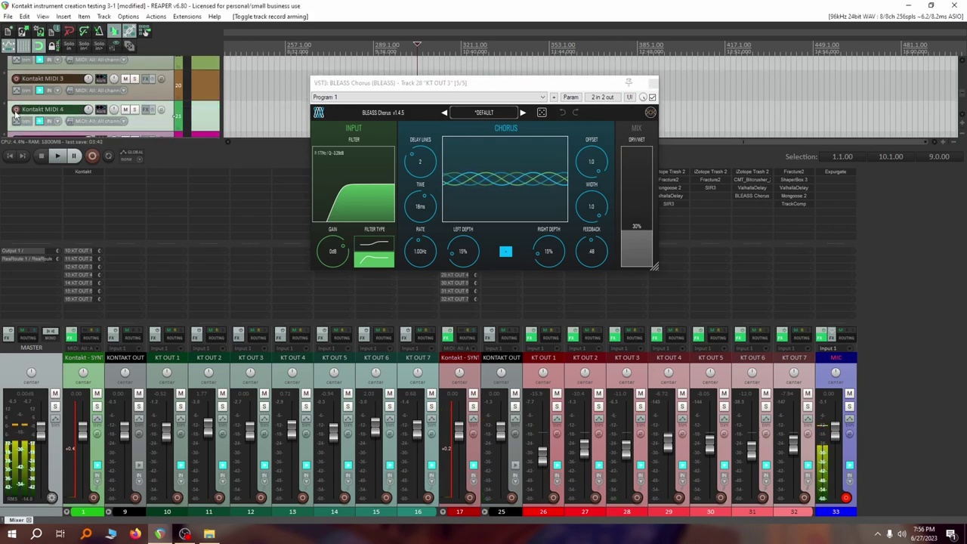
pyautogui.click(649, 83)
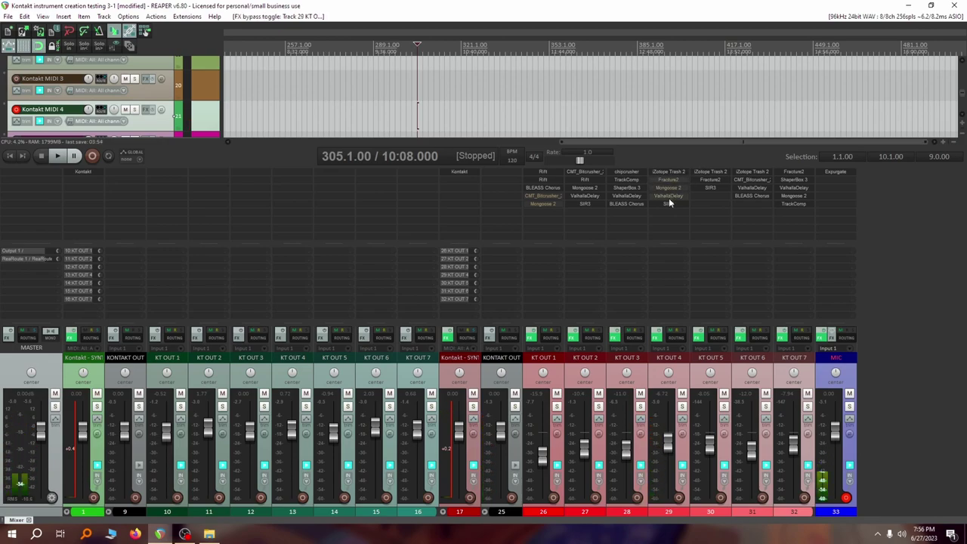
# Check Trash 2 and Fracture2 on KT OUT 4, then un-bypass Trash 2 and Mongoose 2
pyautogui.click(676, 174)
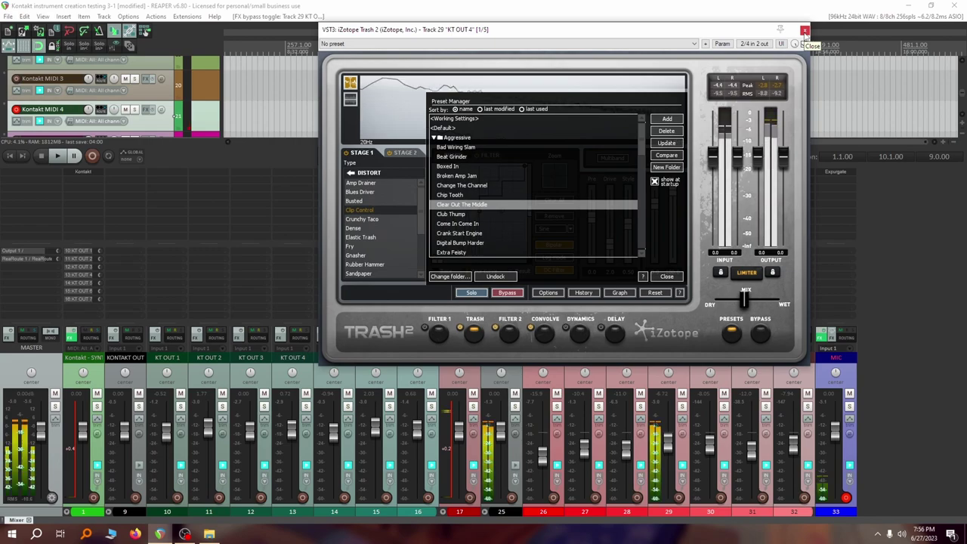
pyautogui.click(805, 31)
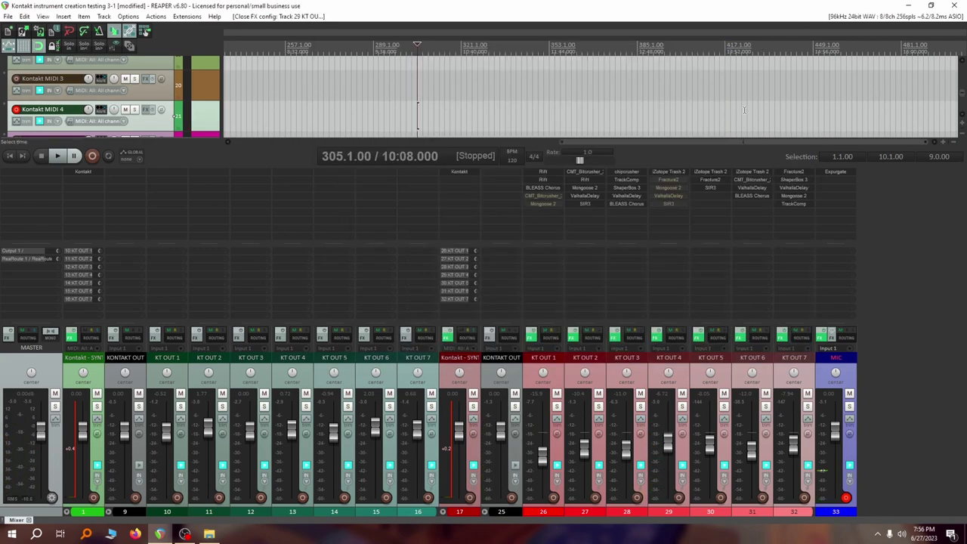
pyautogui.click(666, 181)
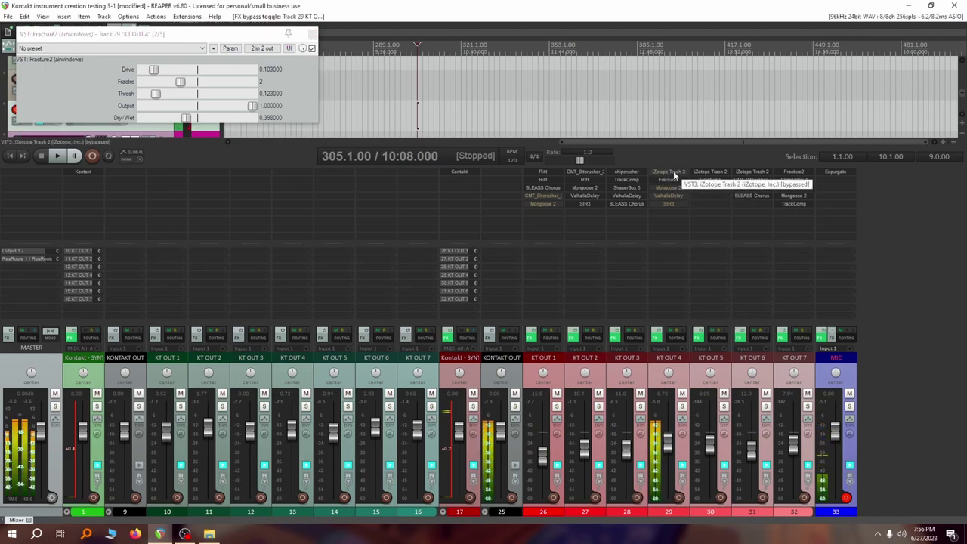
pyautogui.keyDown('shift'); pyautogui.click(674, 171); pyautogui.keyUp('shift')
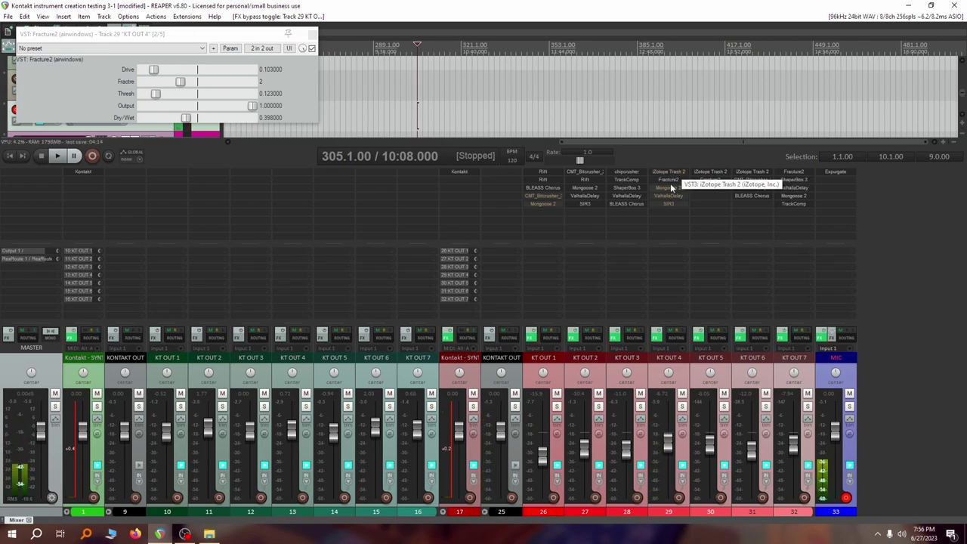
pyautogui.keyDown('shift'); pyautogui.click(665, 188); pyautogui.keyUp('shift')
# Compare KT OUT 4's Fracture2 and Mongoose 2 settings, leaving Mongoose 2 open
pyautogui.click(663, 192)
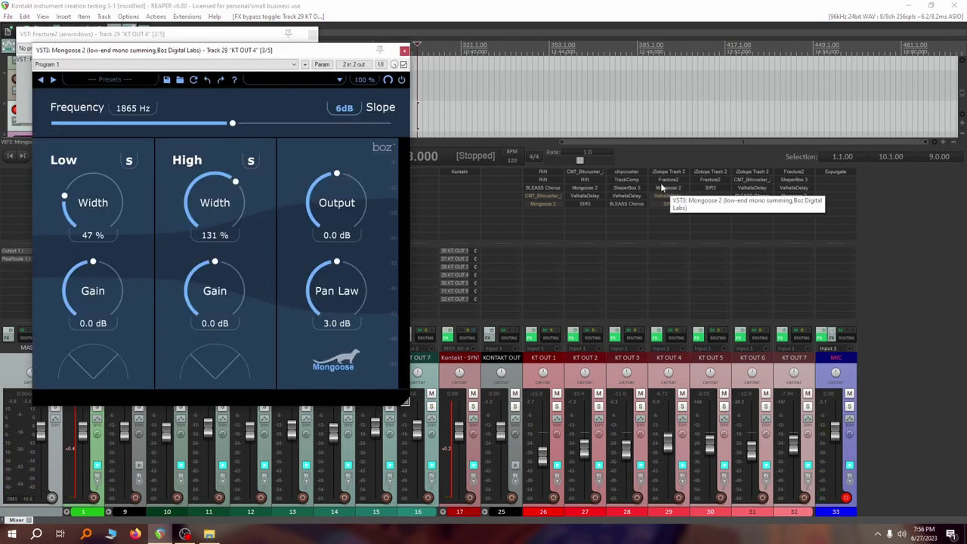
pyautogui.click(668, 180)
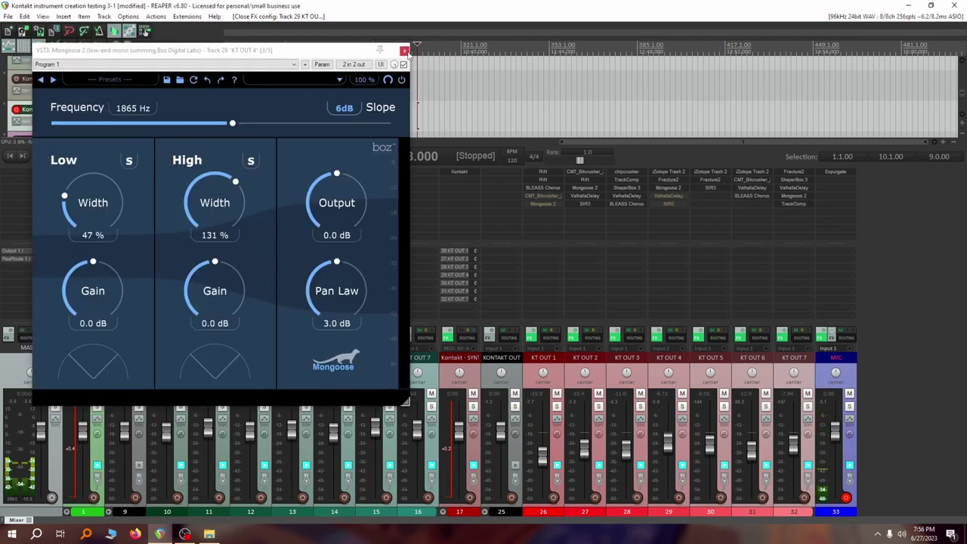
pyautogui.click(404, 50)
pyautogui.click(661, 182)
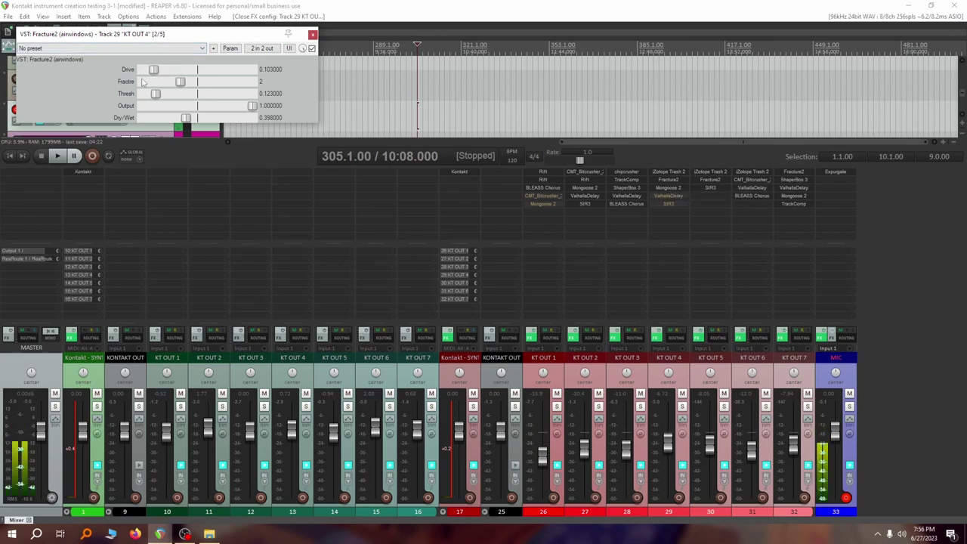
pyautogui.click(313, 34)
pyautogui.click(673, 189)
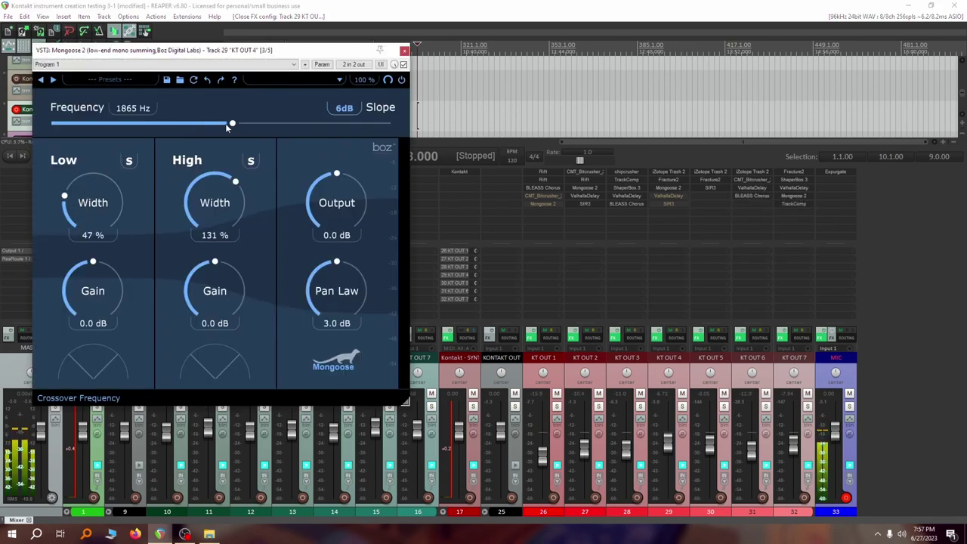
# Enable and inspect KT OUT 4's ValhallaDelay, then close the ValhallaDelay and Mongoose windows
pyautogui.keyDown('shift'); pyautogui.click(660, 198); pyautogui.keyUp('shift')
pyautogui.click(660, 195)
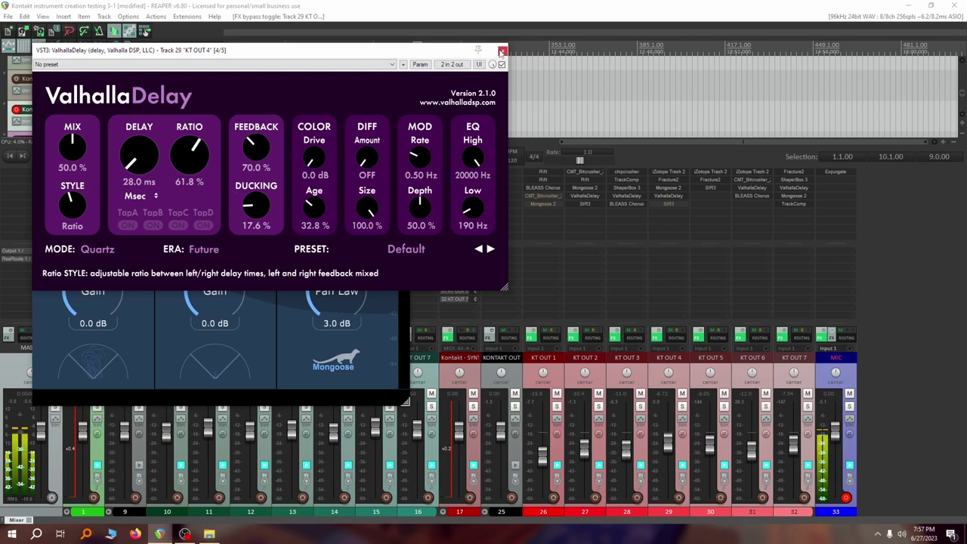
pyautogui.click(675, 195)
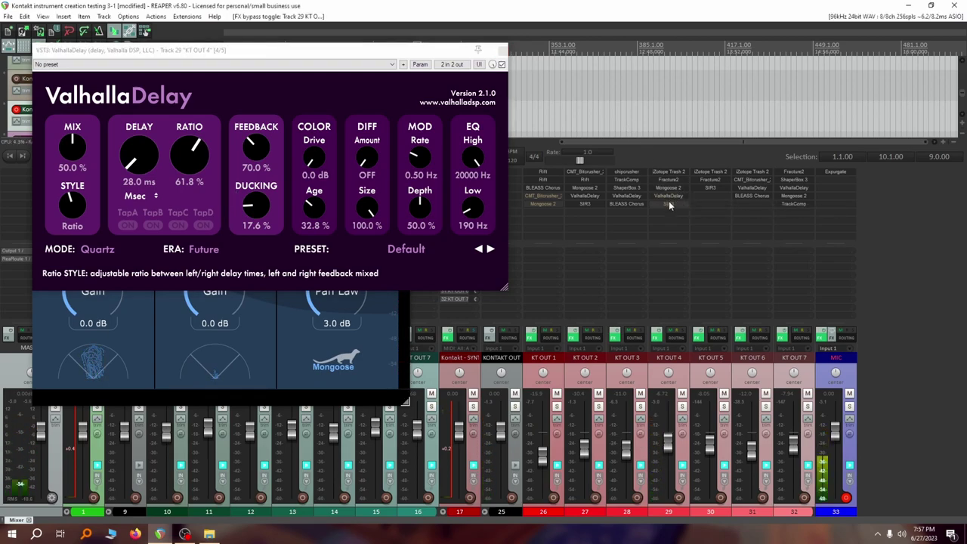
pyautogui.click(499, 50)
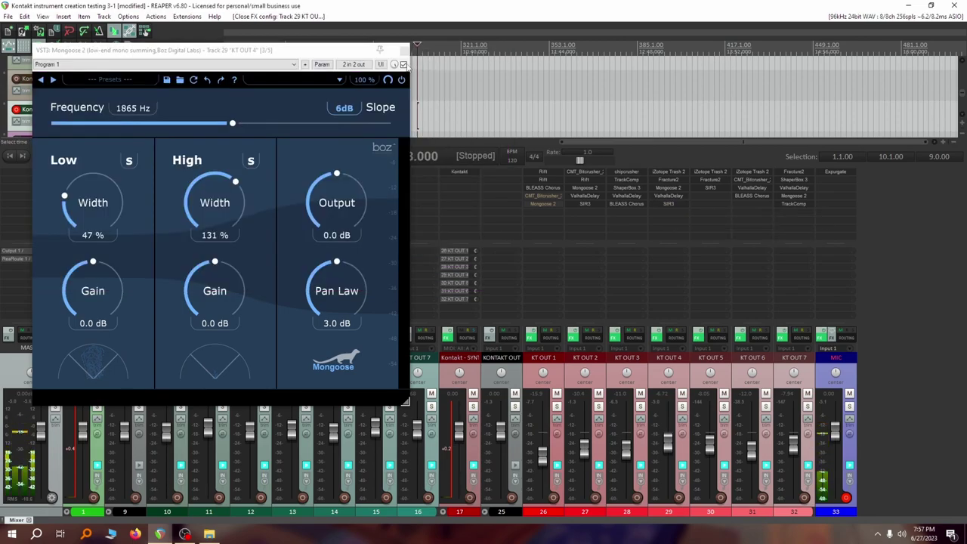
pyautogui.click(406, 49)
# Review KT OUT 4's SIR3 Club small true stereo impulse, viewing its high-pass and low-pass envelopes
pyautogui.click(668, 202)
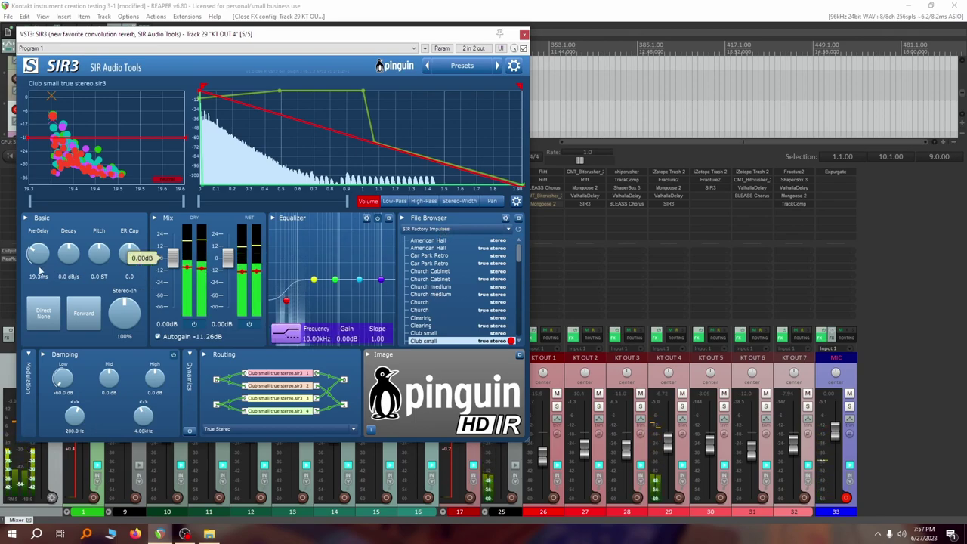
pyautogui.moveTo(287, 302)
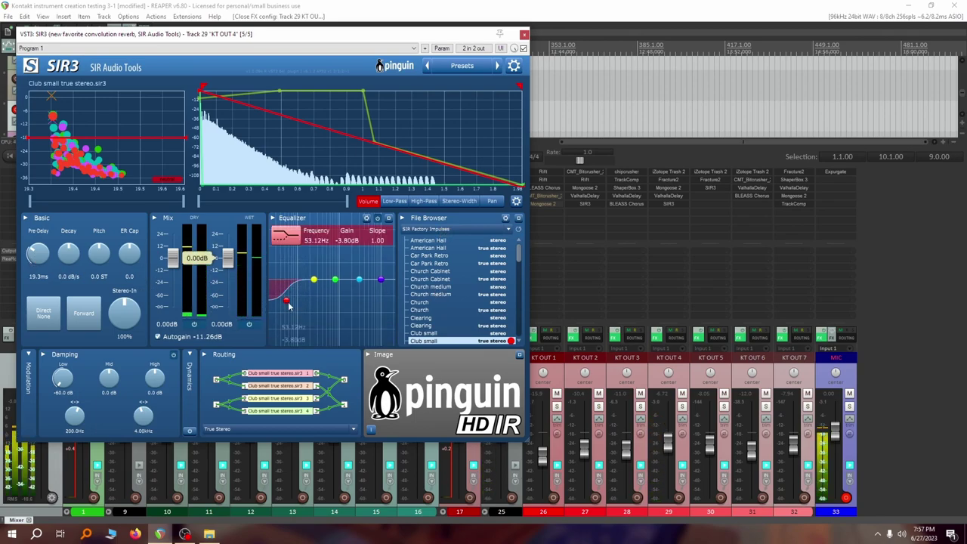
pyautogui.click(423, 201)
pyautogui.moveTo(202, 189)
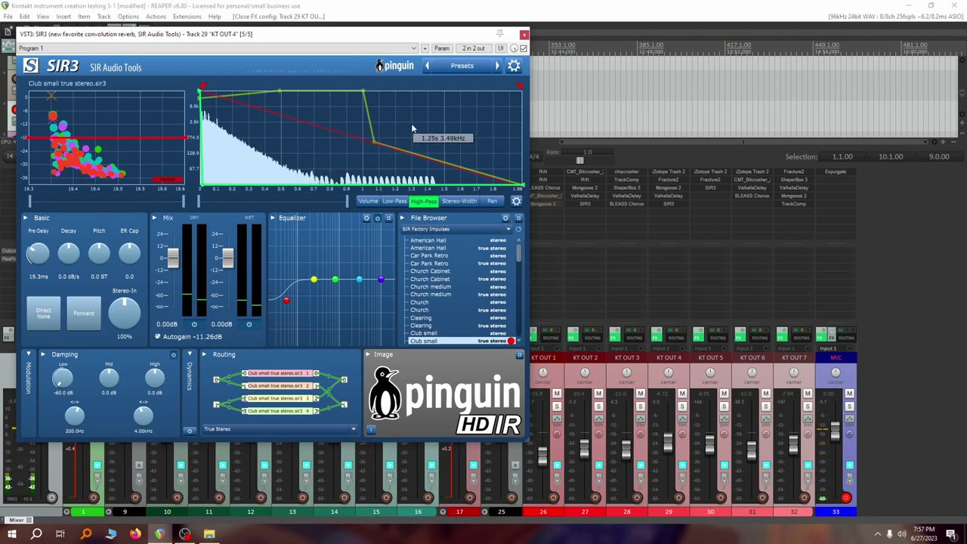
pyautogui.click(395, 201)
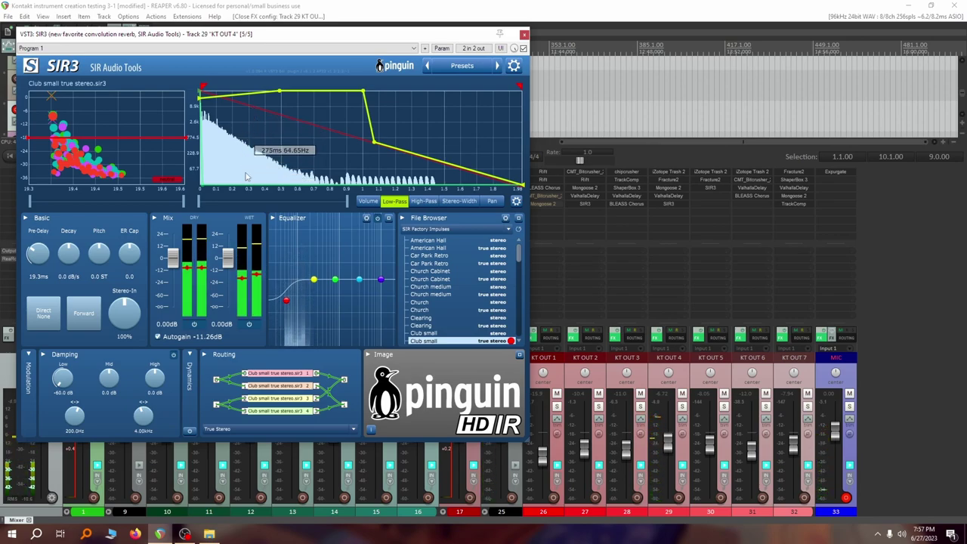
pyautogui.moveTo(314, 247)
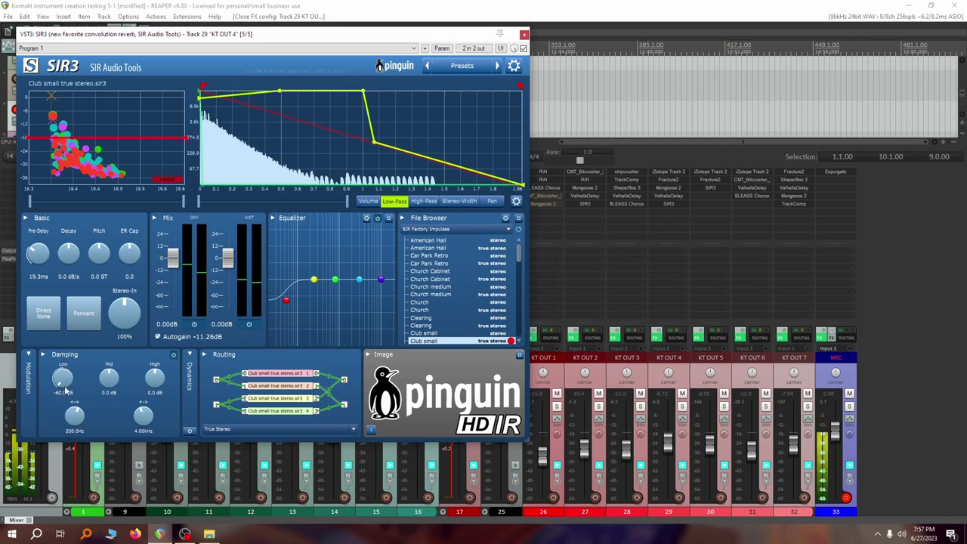
# Close SIR3 and move the record arm from Kontakt MIDI 4 to Kontakt MIDI 5
pyautogui.click(524, 36)
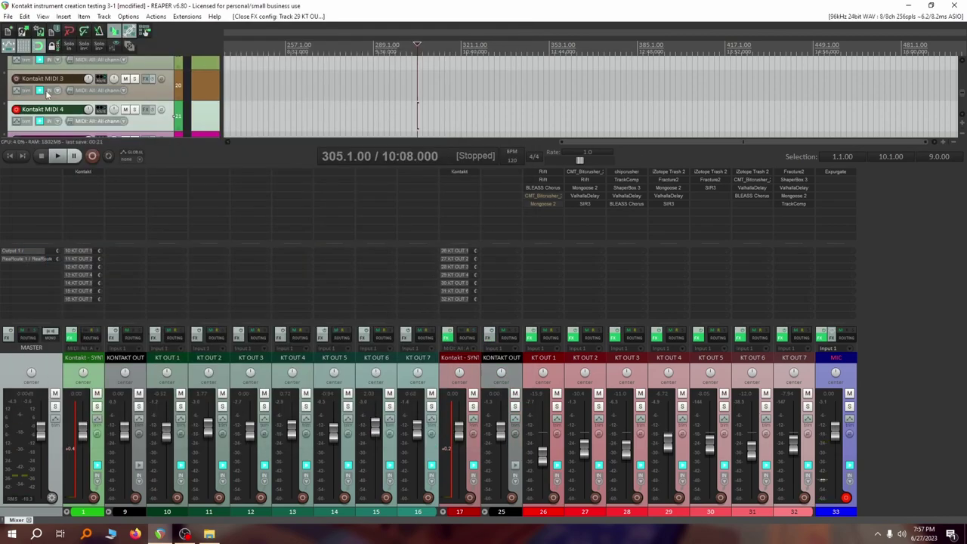
pyautogui.click(16, 108)
pyautogui.scroll(-1, 16, 109)
pyautogui.click(17, 109)
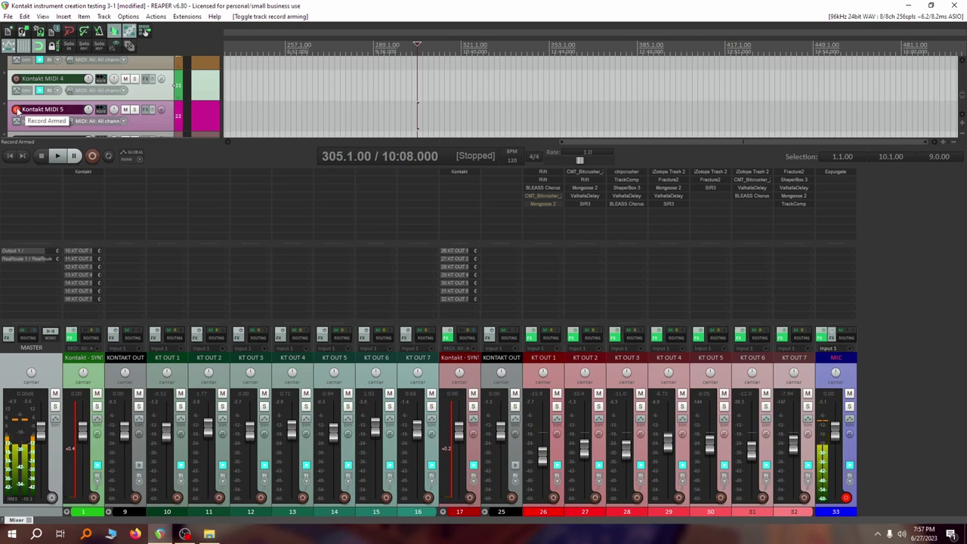
# Look through the kick instruments in track 17's Kontakt rack, then close it
pyautogui.click(463, 171)
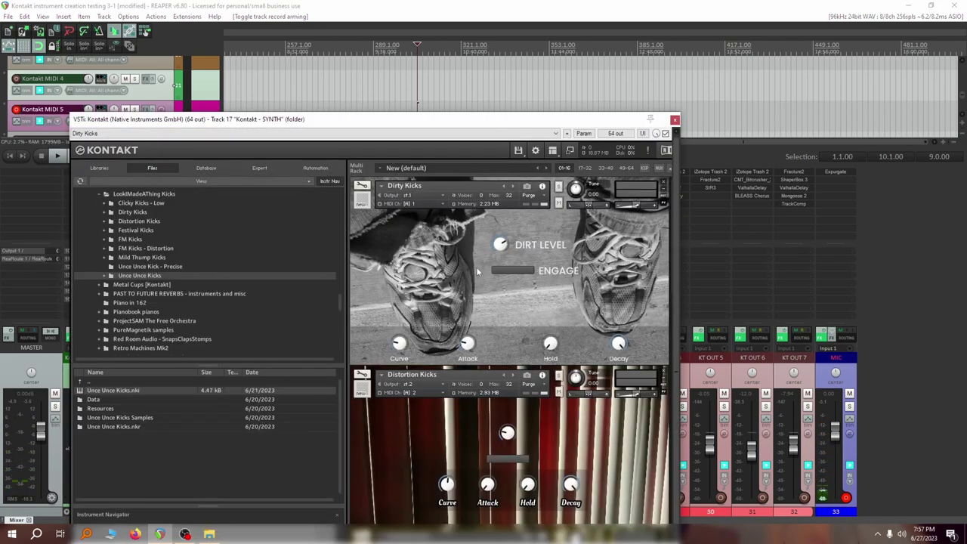
pyautogui.scroll(-3, 478, 275)
pyautogui.scroll(-6, 523, 345)
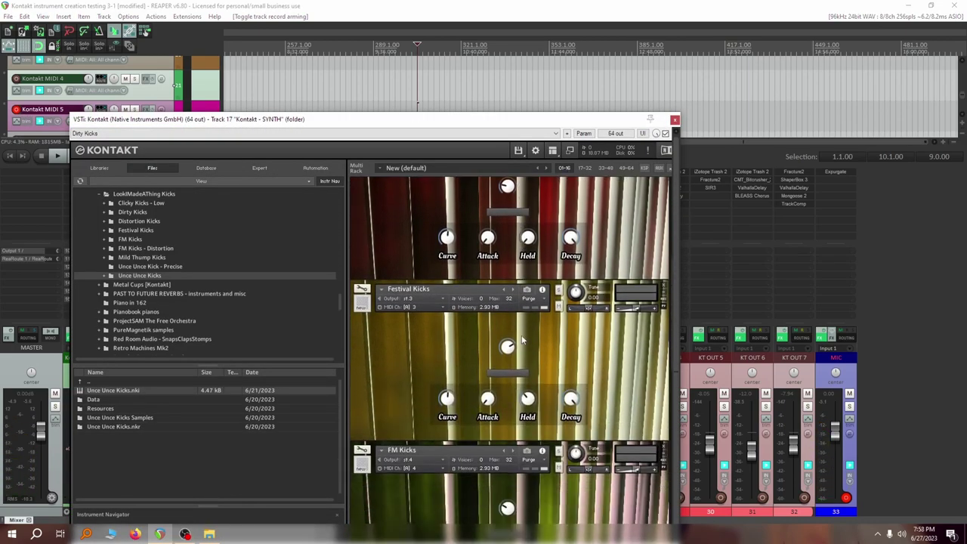
pyautogui.scroll(-1, 523, 344)
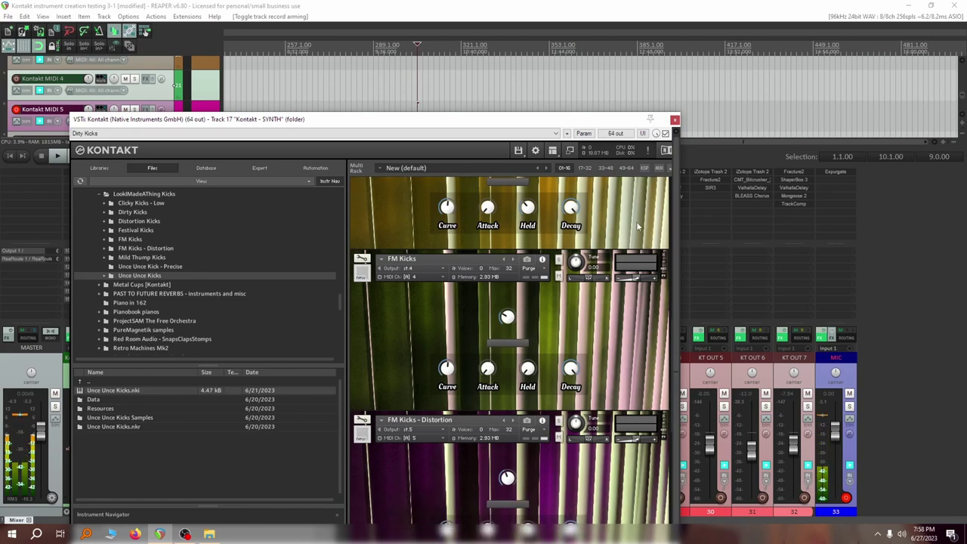
pyautogui.click(674, 121)
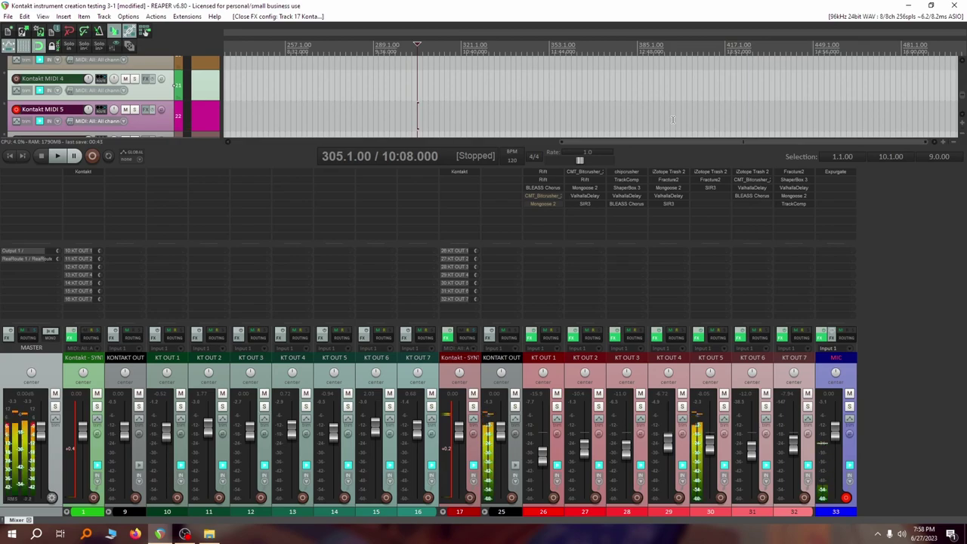
# Toggle Fracture2's bypass on KT OUT 5 and check its Trash 2 and Fracture2 settings
pyautogui.keyDown('shift'); pyautogui.click(713, 180); pyautogui.keyUp('shift')
pyautogui.click(711, 172)
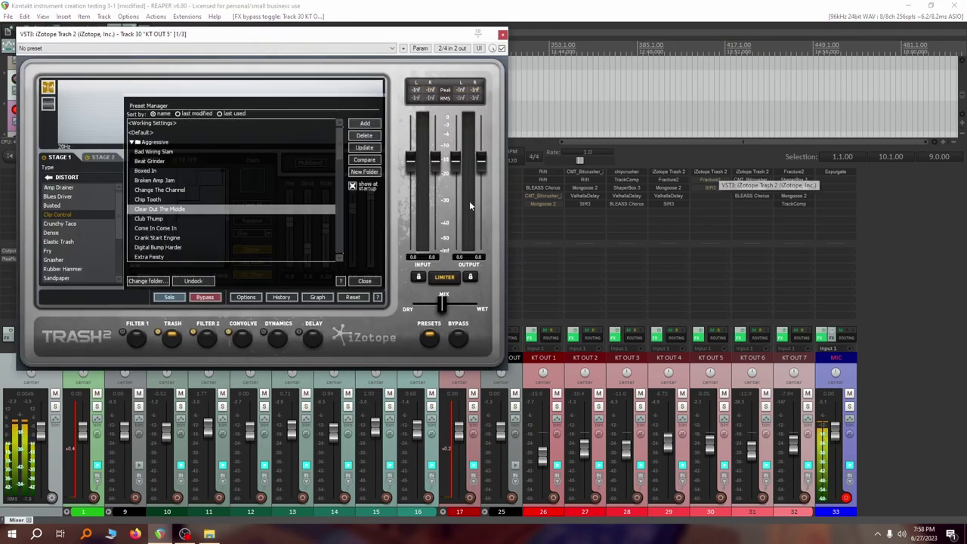
pyautogui.click(502, 35)
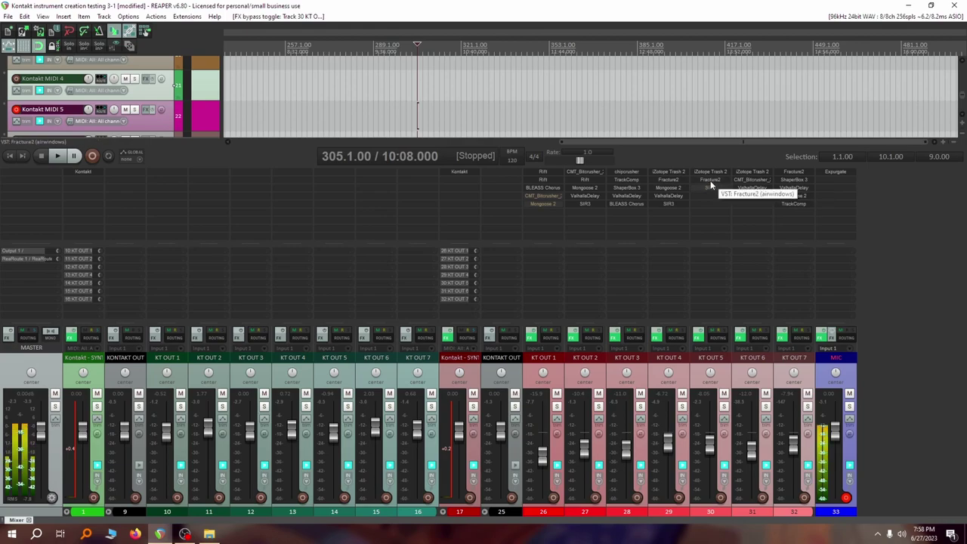
pyautogui.click(711, 180)
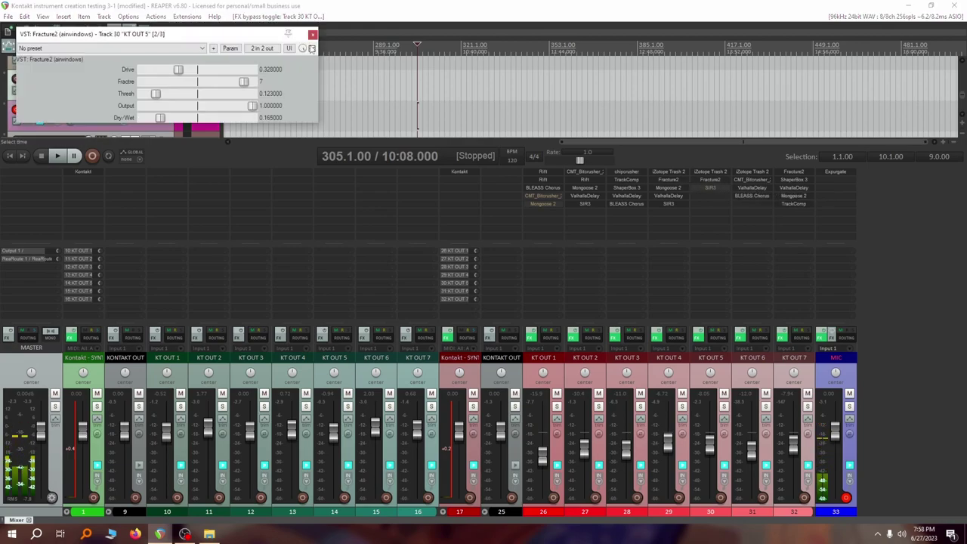
pyautogui.click(312, 34)
# Review KT OUT 5's SIR3 Clearing impulse envelopes, reset the master clip indicator, and close SIR3
pyautogui.click(711, 190)
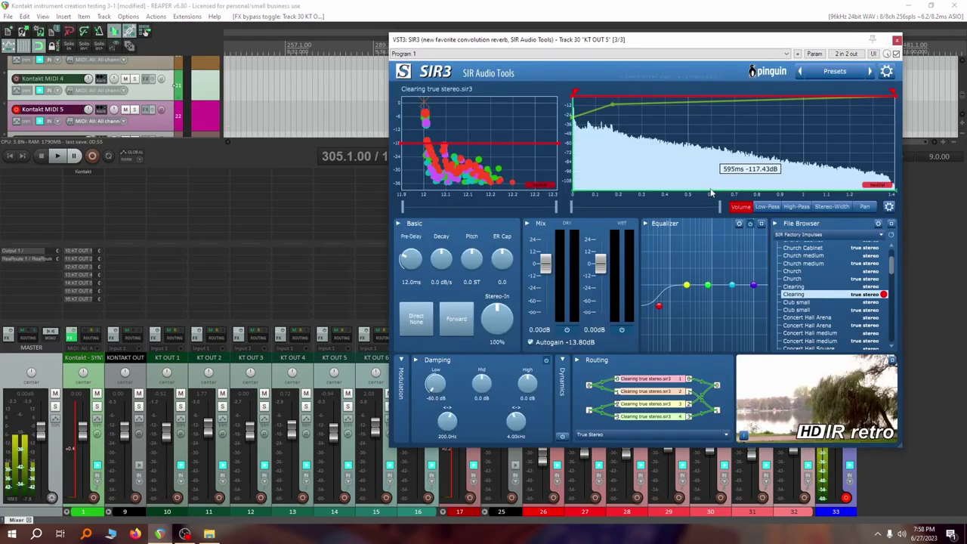
pyautogui.click(765, 207)
pyautogui.click(796, 207)
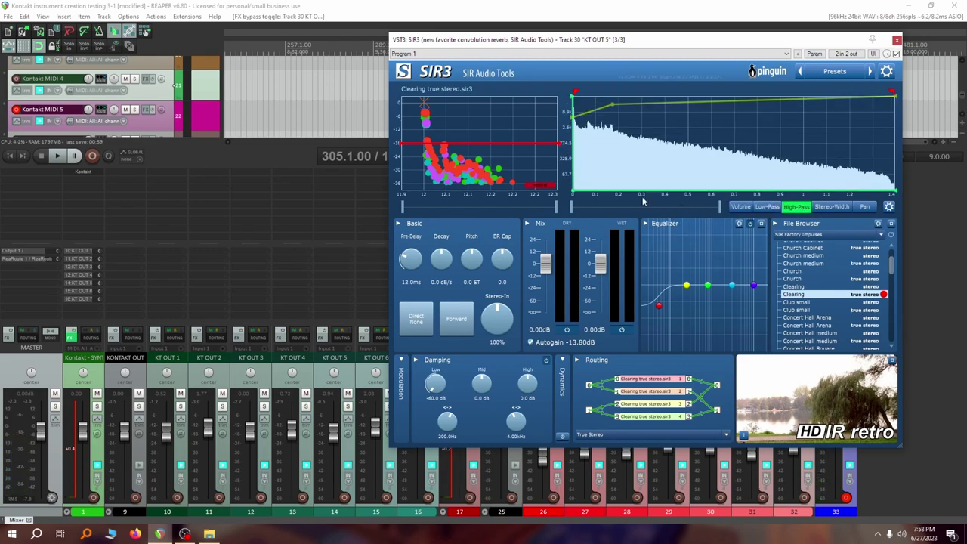
pyautogui.moveTo(573, 194)
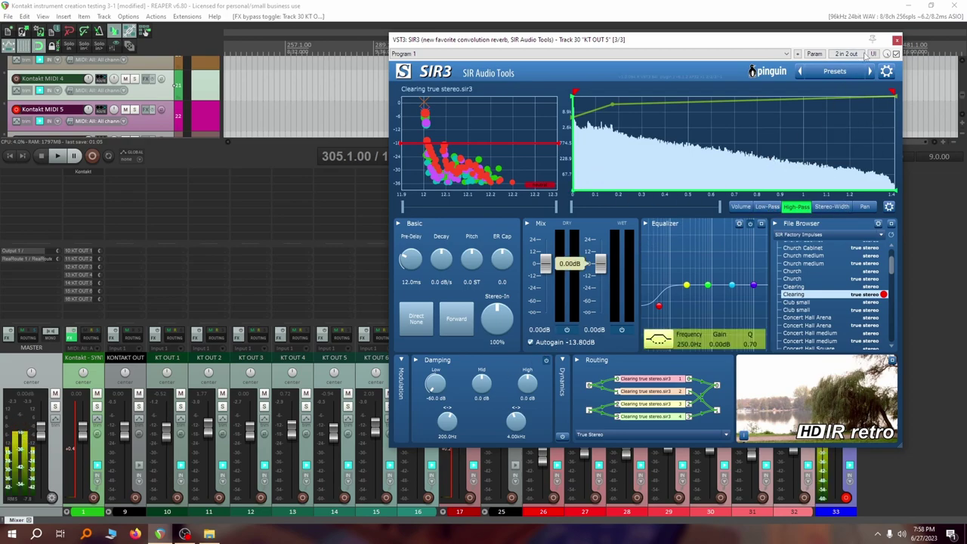
pyautogui.click(897, 41)
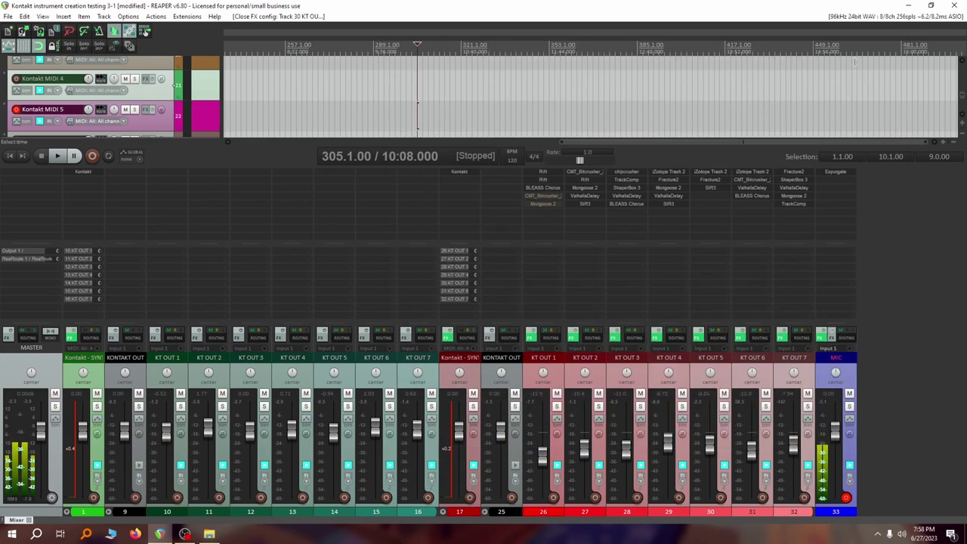
pyautogui.click(712, 188)
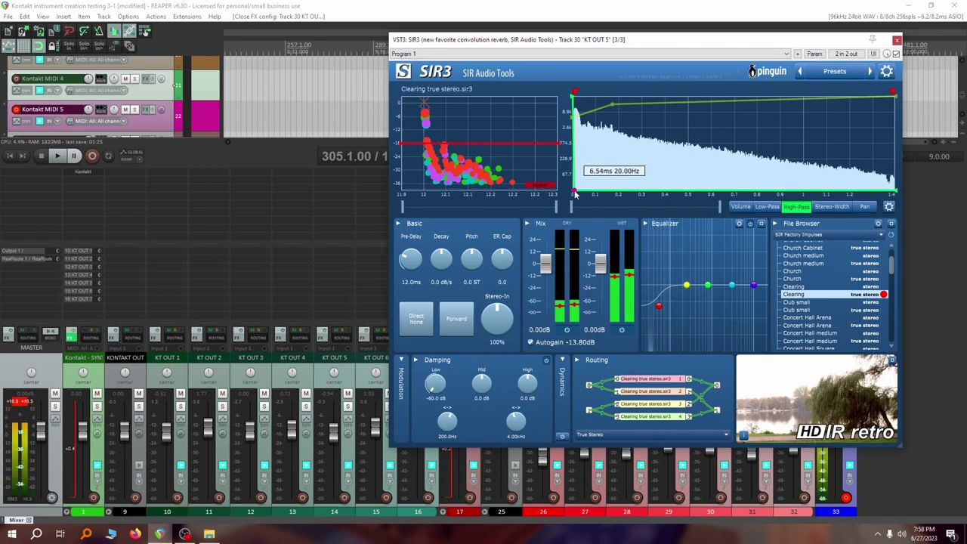
pyautogui.click(33, 402)
pyautogui.click(574, 195)
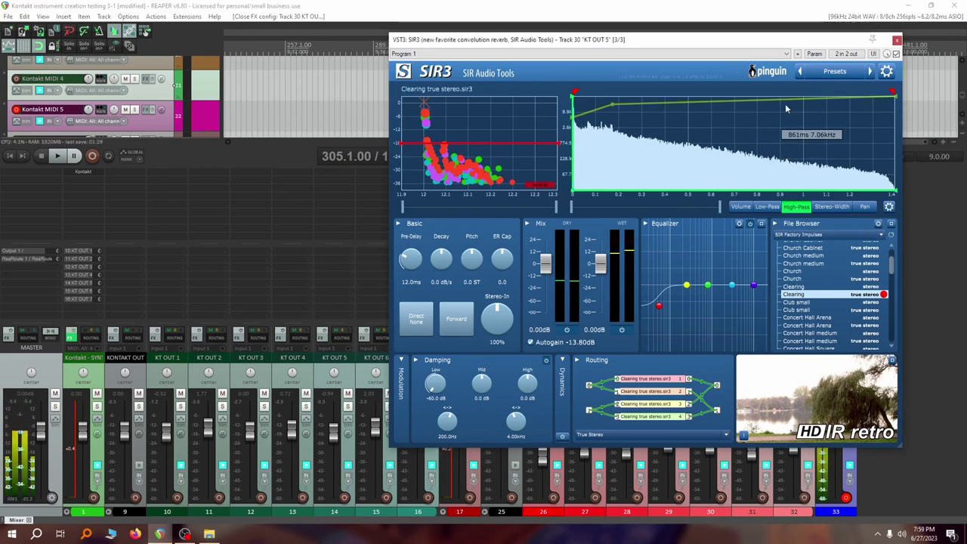
pyautogui.click(896, 40)
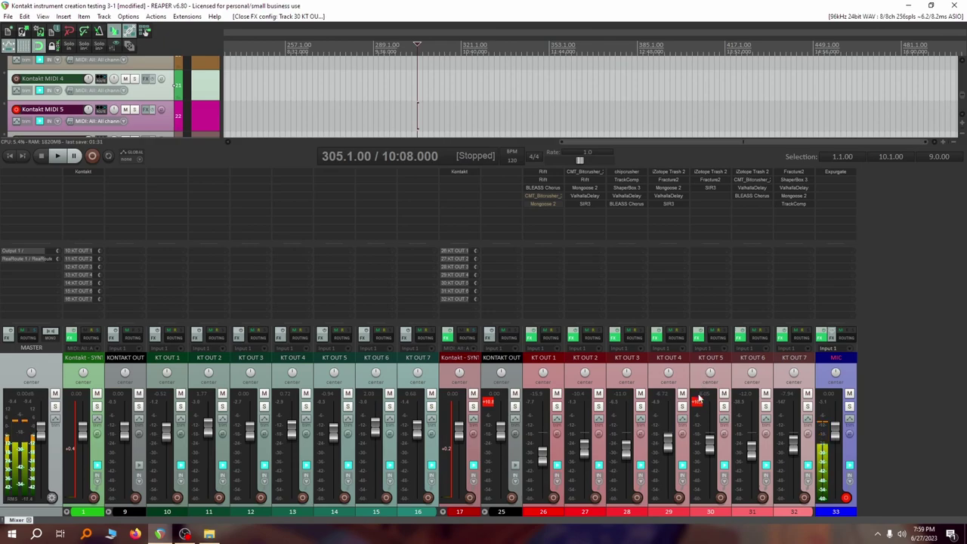
# Clear track 25's clip indicator and record-arm Kontakt MIDI 6
pyautogui.click(488, 402)
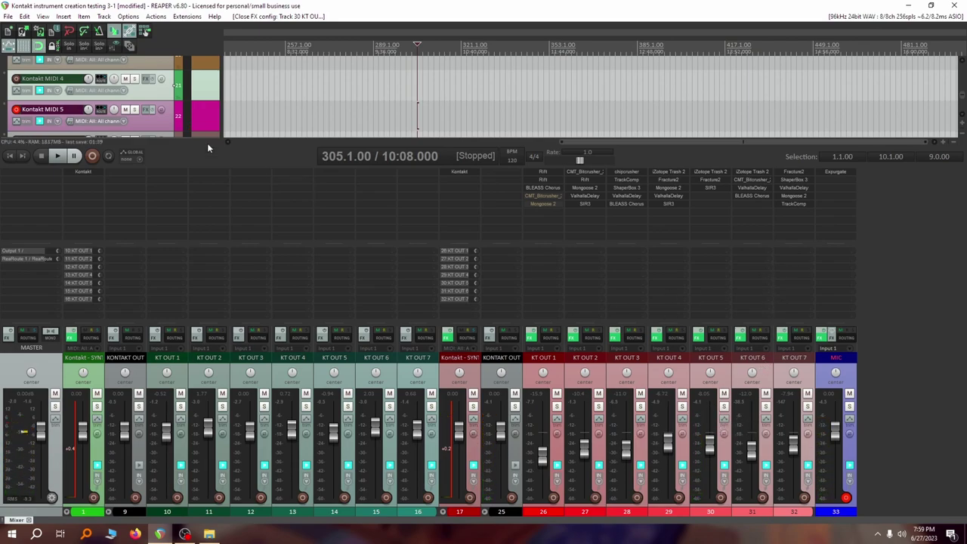
pyautogui.scroll(-1, 15, 110)
pyautogui.click(15, 110)
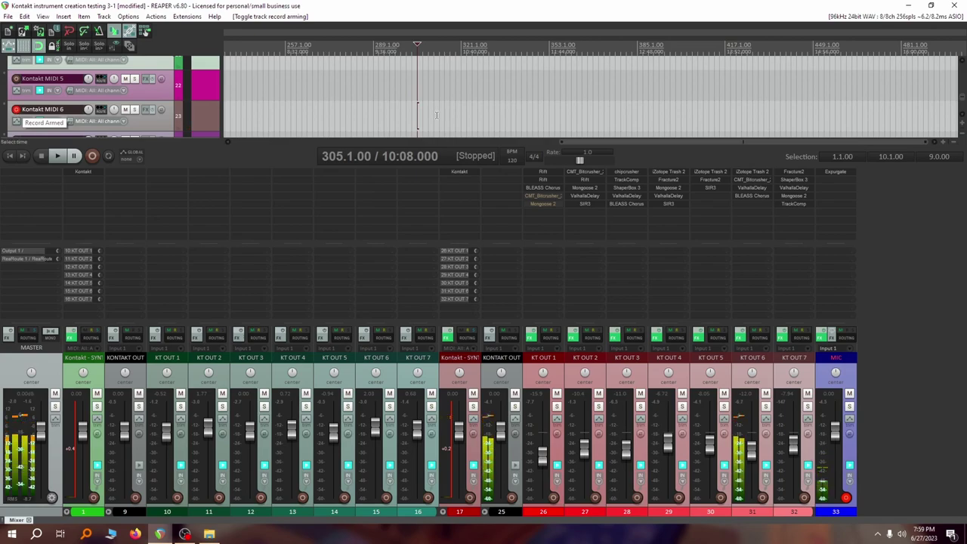
# Check iZotope Trash 2 on KT OUT 6, bypassing it and re-enabling it
pyautogui.click(763, 172)
pyautogui.press('Escape')
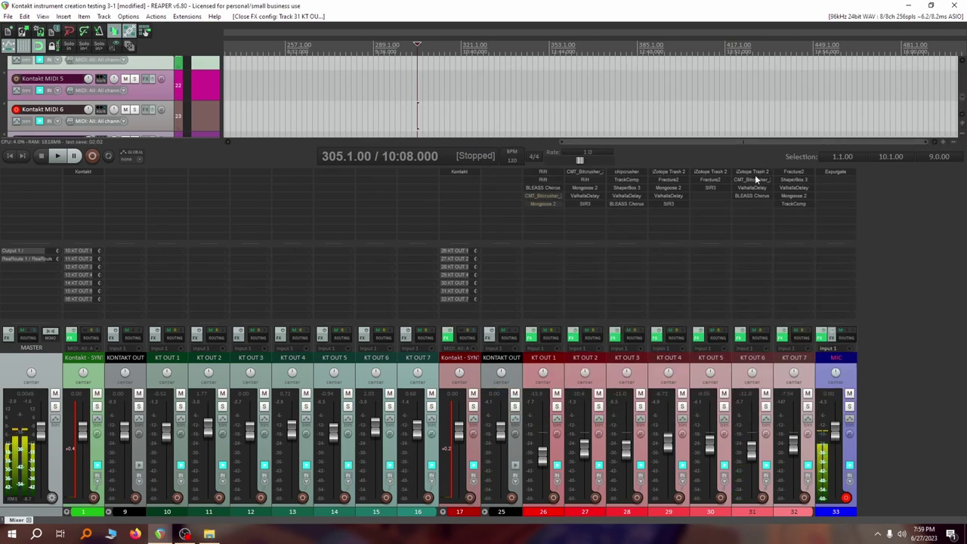
pyautogui.keyDown('shift'); pyautogui.click(756, 179); pyautogui.keyUp('shift')
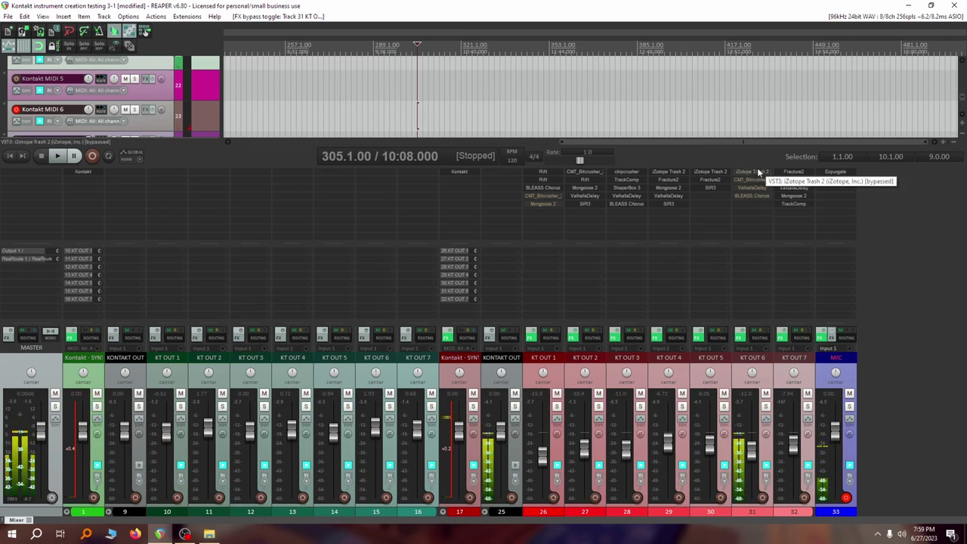
pyautogui.keyDown('shift'); pyautogui.click(758, 172); pyautogui.keyUp('shift')
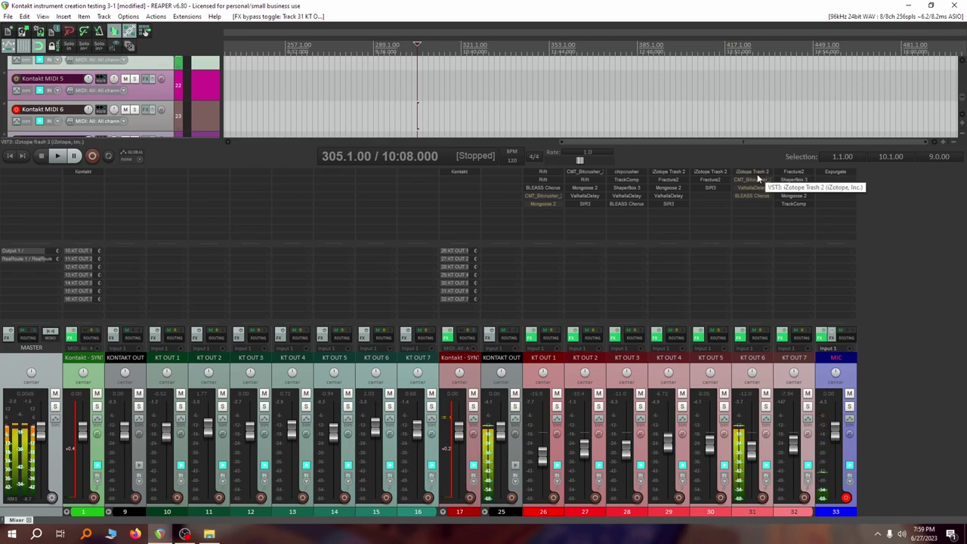
# Inspect KT OUT 6's CMT_Bitcrusher, then view its ValhallaDelay (Tape mode, 300 ms, 70% feedback)
pyautogui.click(741, 183)
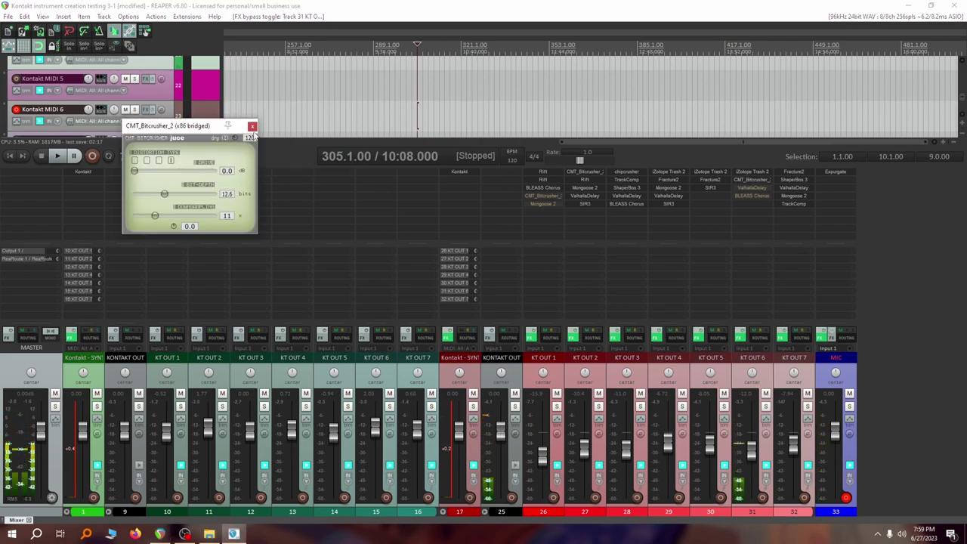
pyautogui.click(252, 126)
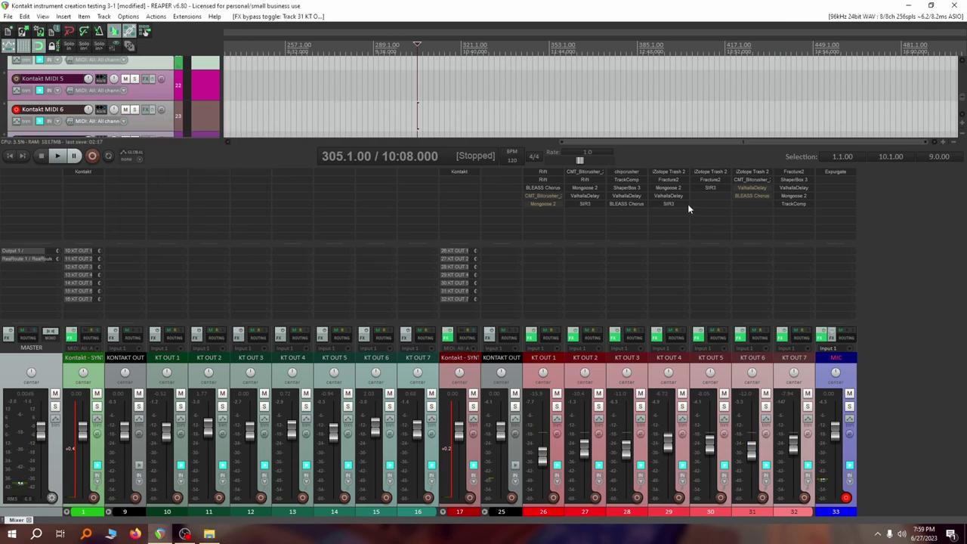
pyautogui.click(751, 188)
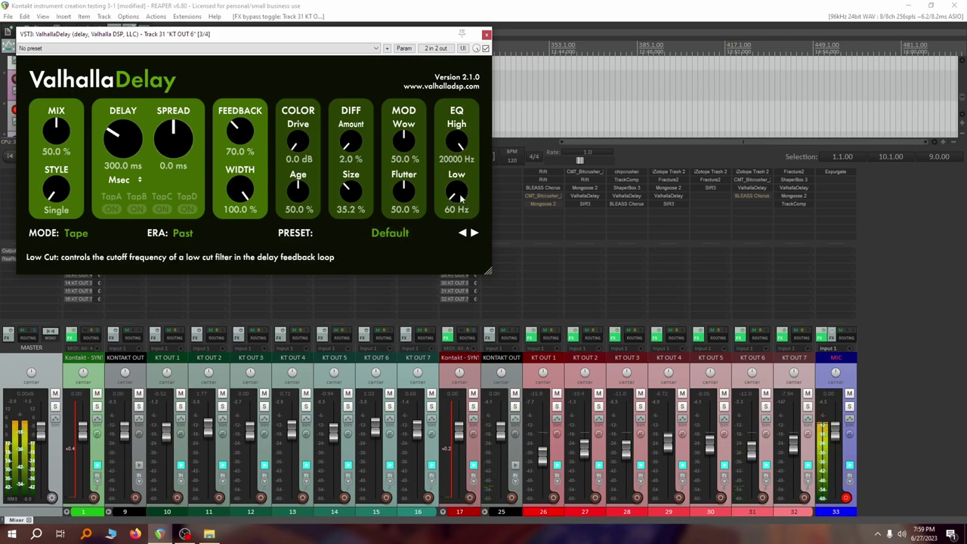
# Audition KT OUT 6's BLEASS Chorus on its Default preset, comparing bypassed and enabled sound
pyautogui.click(487, 35)
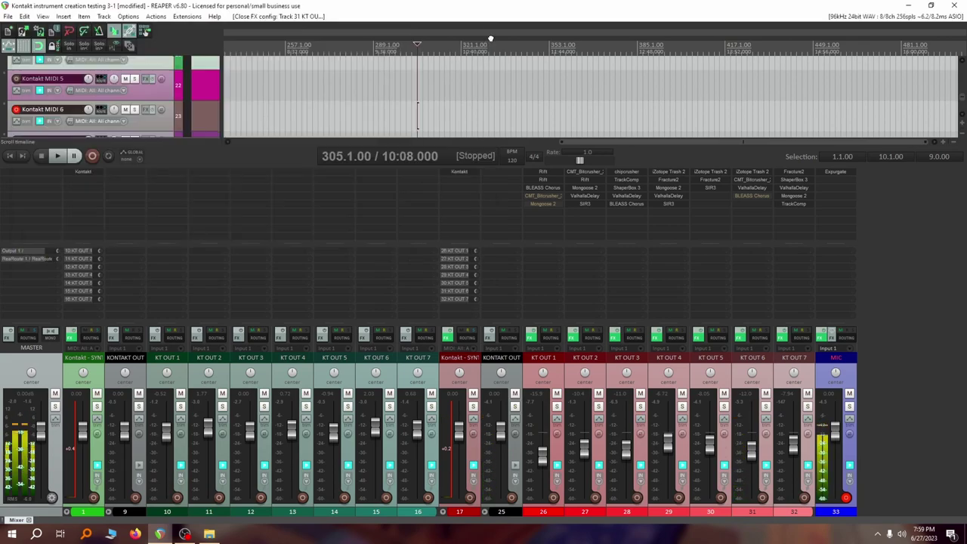
pyautogui.keyDown('shift'); pyautogui.click(747, 196); pyautogui.keyUp('shift')
pyautogui.click(745, 196)
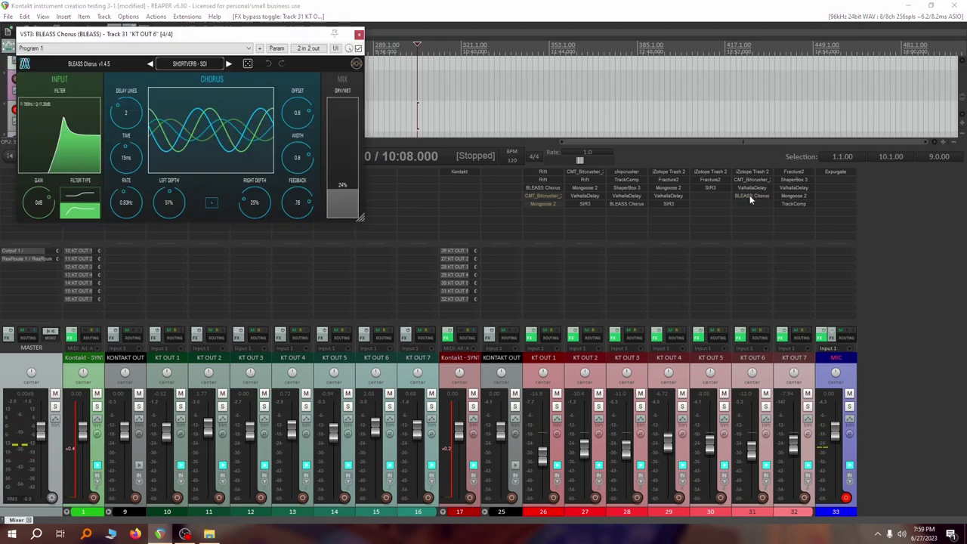
pyautogui.click(749, 195)
pyautogui.click(747, 195)
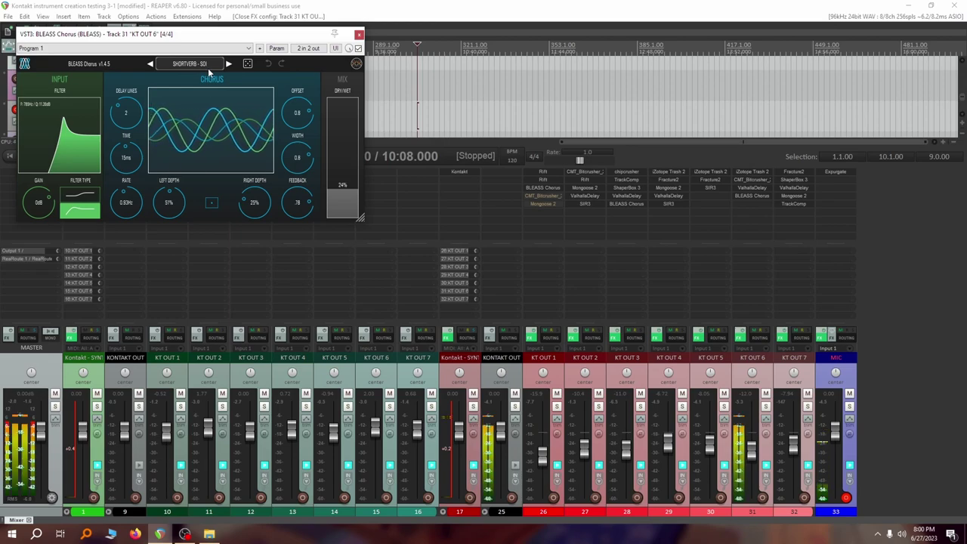
pyautogui.keyDown('shift'); pyautogui.click(750, 195); pyautogui.keyUp('shift')
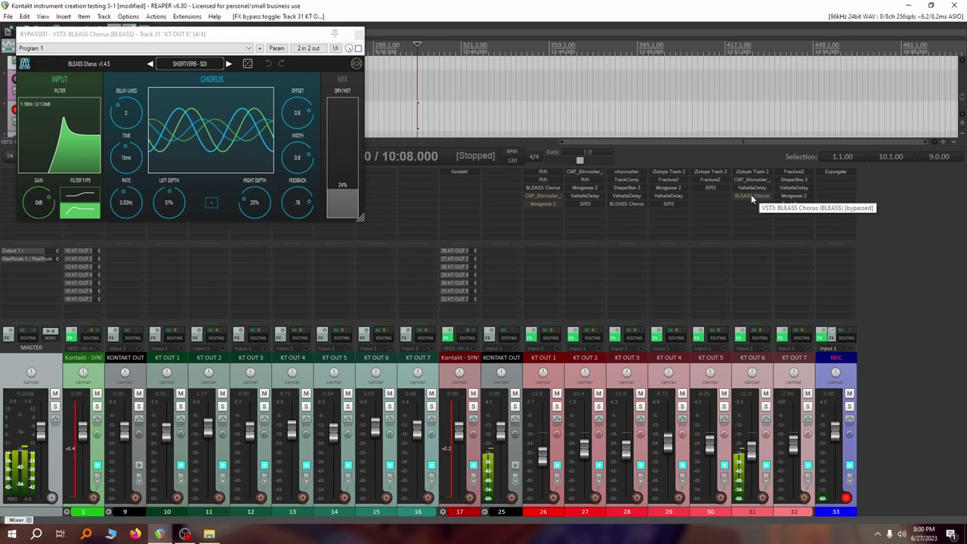
pyautogui.keyDown('shift'); pyautogui.click(751, 195); pyautogui.keyUp('shift')
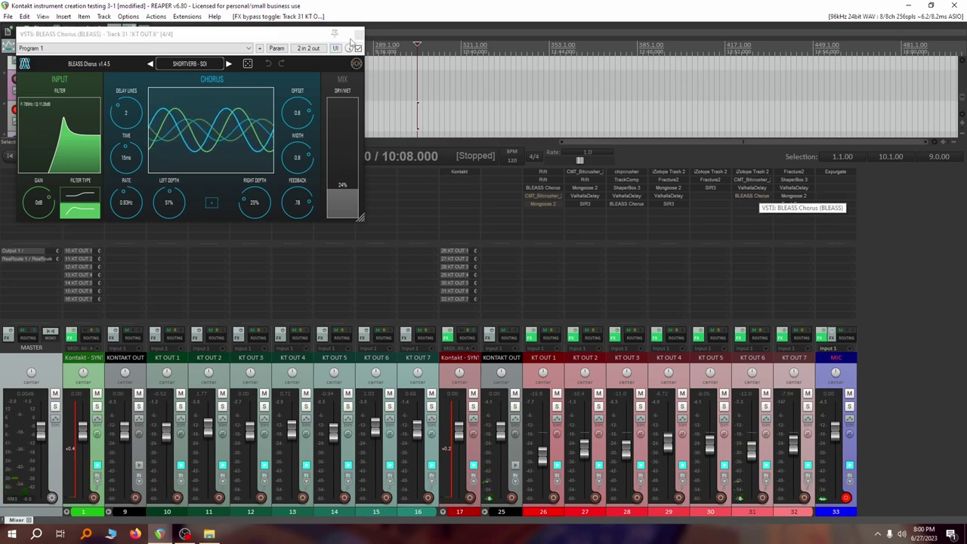
pyautogui.click(359, 33)
# Bypass the original BLEASS Chorus and copy it to the end of KT OUT 6's chain
pyautogui.keyDown('shift'); pyautogui.click(753, 197); pyautogui.keyUp('shift')
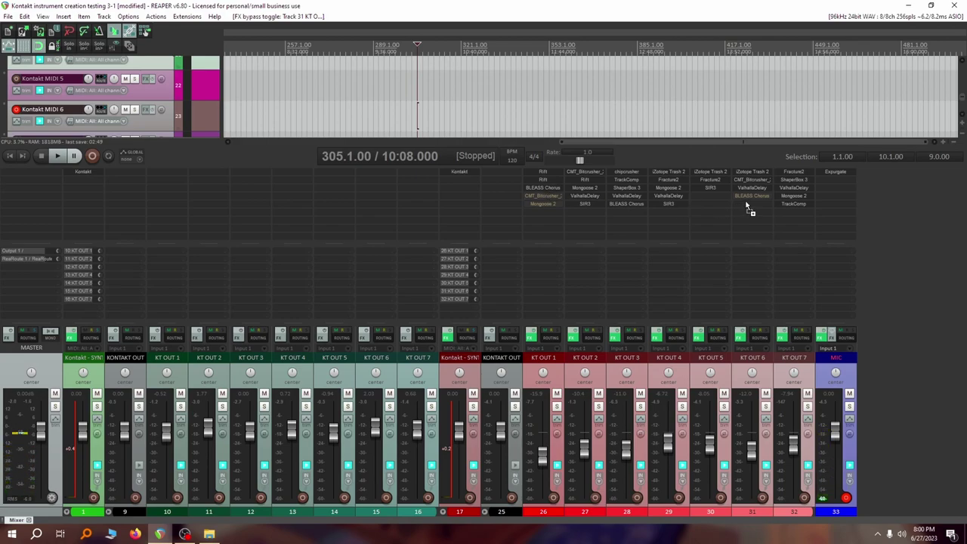
pyautogui.moveTo(746, 205); pyautogui.dragTo(749, 201)
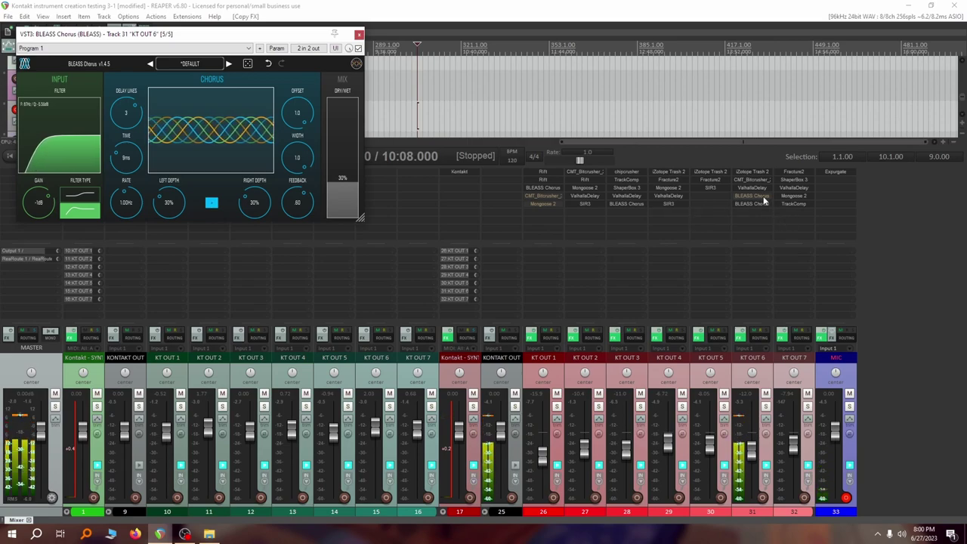
pyautogui.click(358, 33)
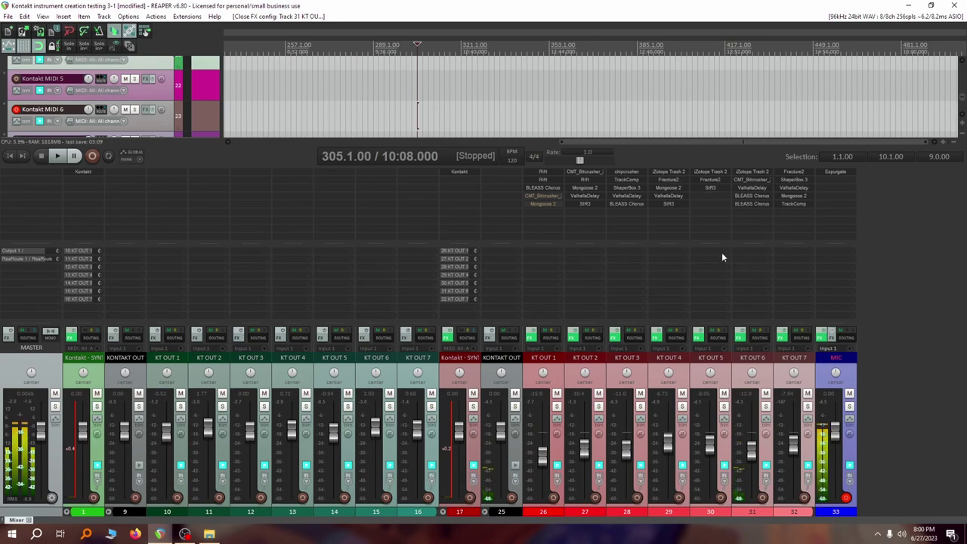
# Move the record arm from Kontakt MIDI 6 down to Kontakt MIDI 7
pyautogui.click(16, 109)
pyautogui.scroll(-1, 21, 110)
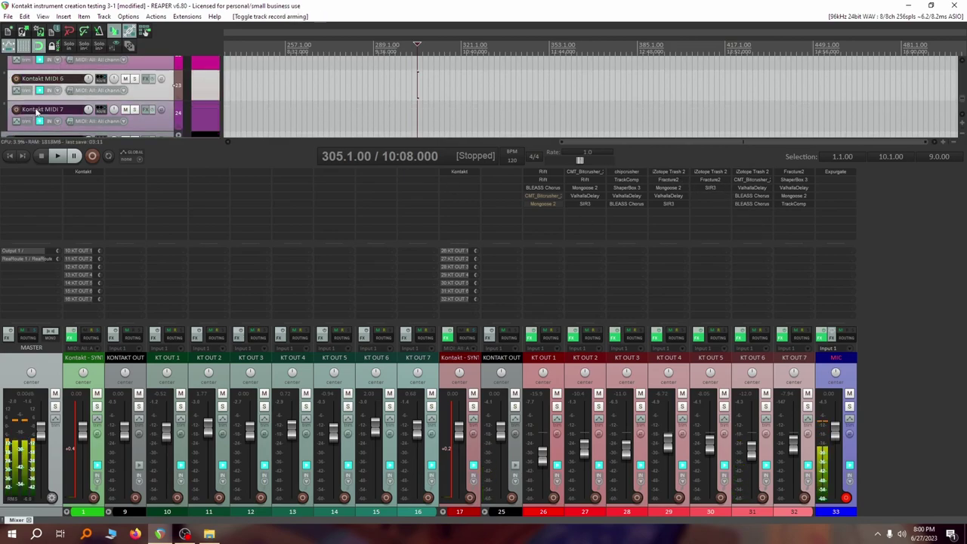
pyautogui.click(16, 110)
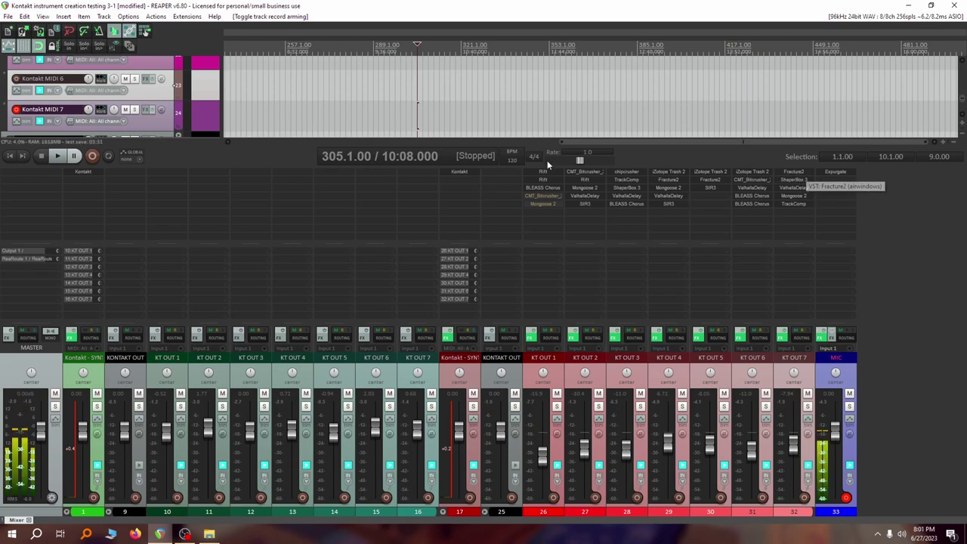
# Open Kontakt on the SYNTH folder and scroll the rack to Mild Thump and Unce Unce Kicks
pyautogui.click(459, 172)
pyautogui.scroll(-5, 503, 318)
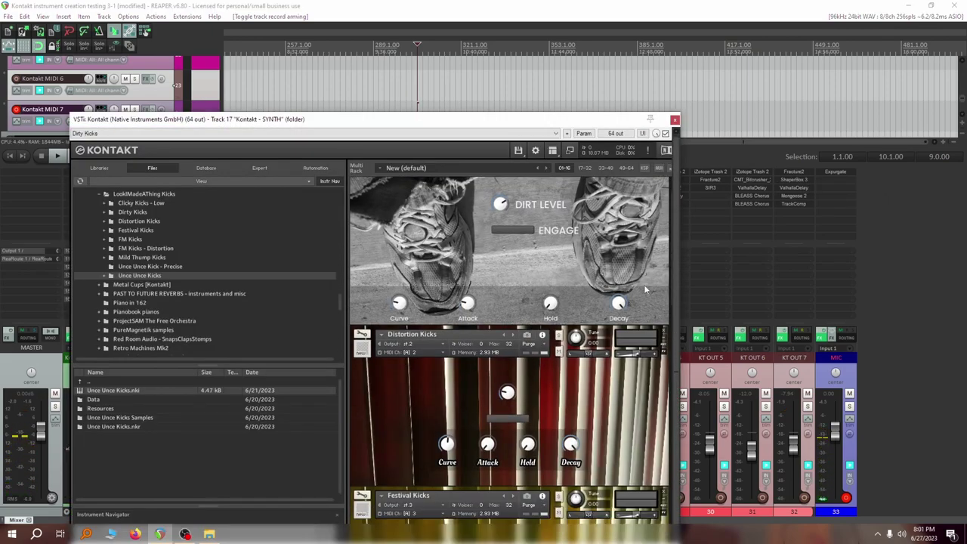
pyautogui.scroll(-4, 618, 330)
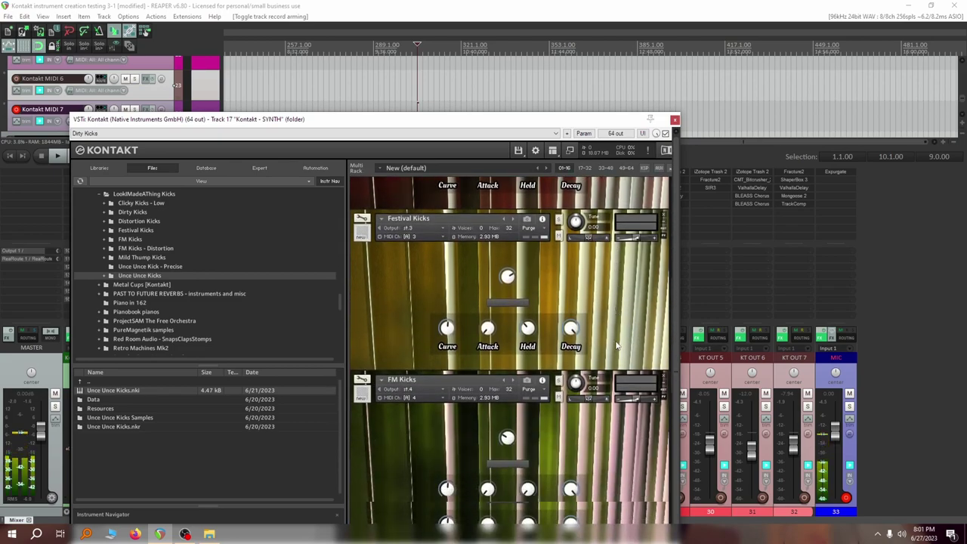
pyautogui.scroll(-5, 614, 343)
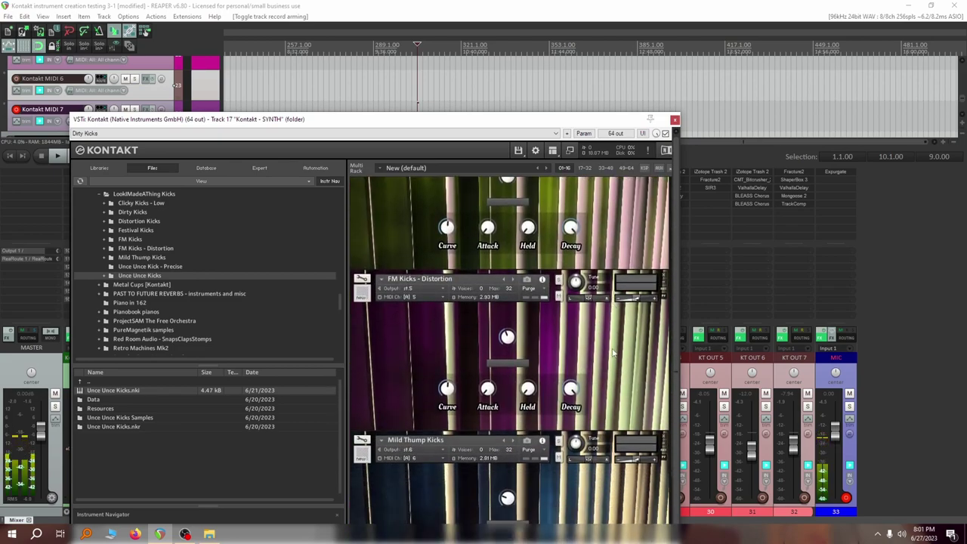
pyautogui.scroll(-3, 613, 358)
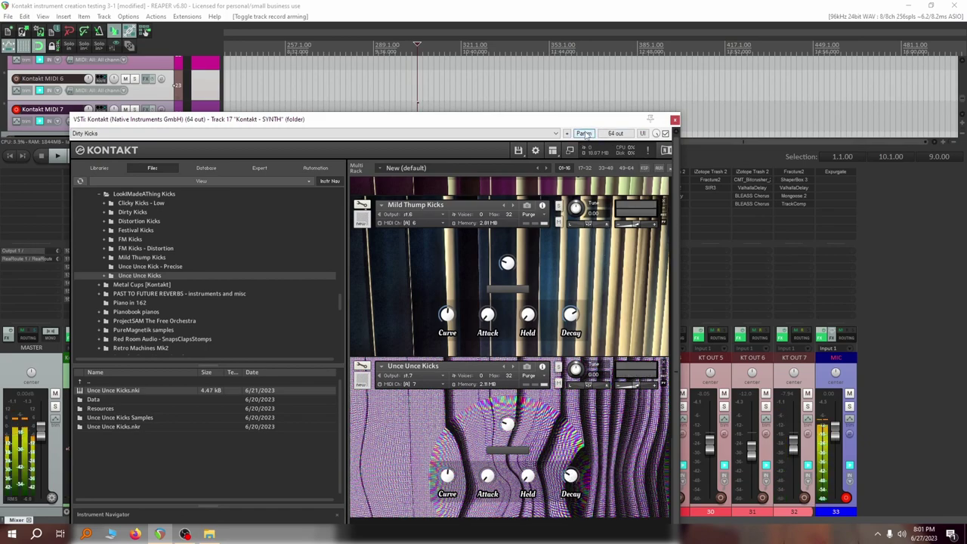
# Browse Kontakt's Param menu to FX parameter list > Show track envelope, then dismiss it unchanged
pyautogui.click(583, 134)
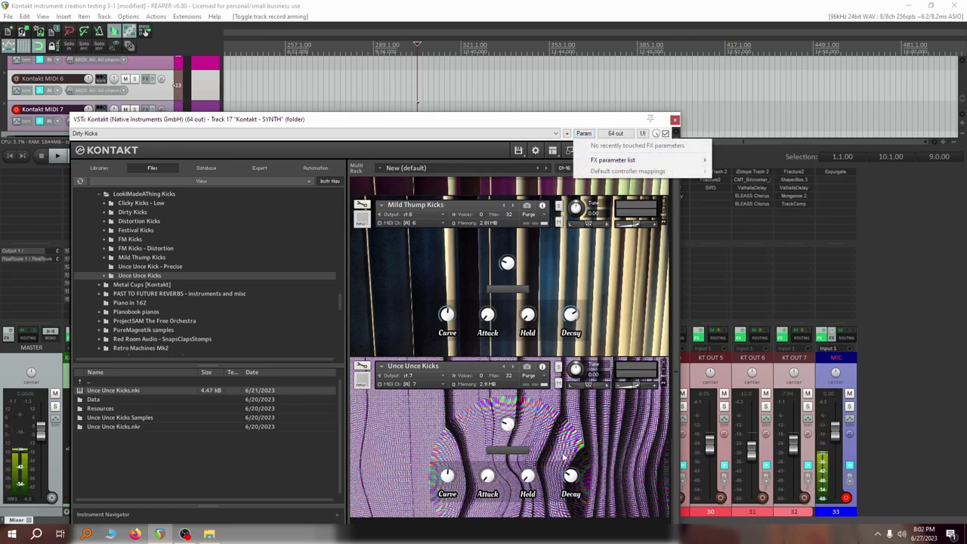
pyautogui.click(592, 149)
pyautogui.click(584, 134)
pyautogui.moveTo(608, 161)
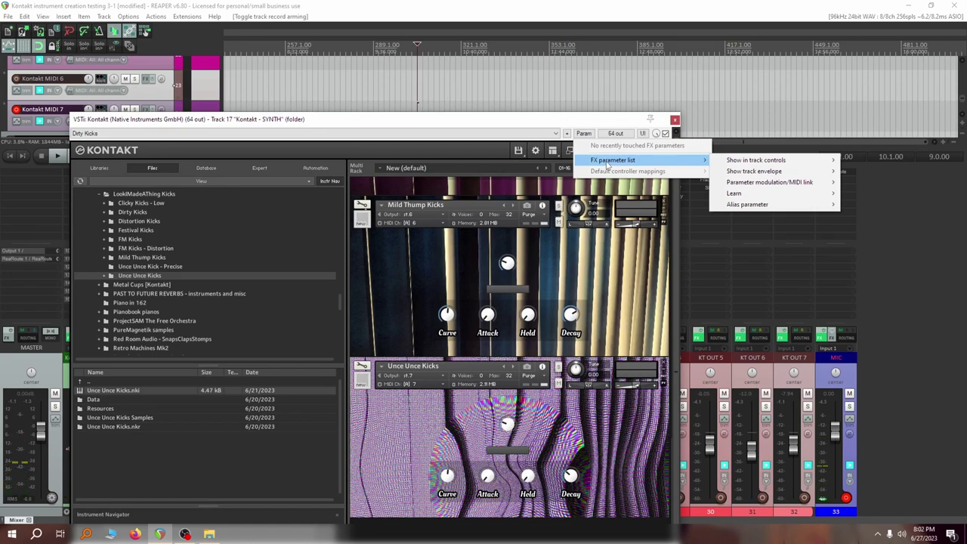
pyautogui.moveTo(817, 174)
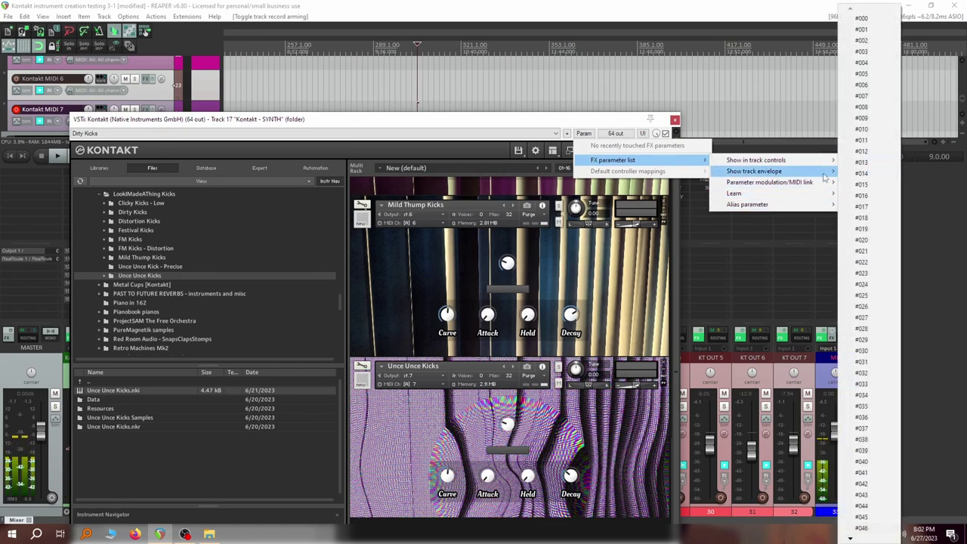
pyautogui.press('Escape')
pyautogui.press('Escape')
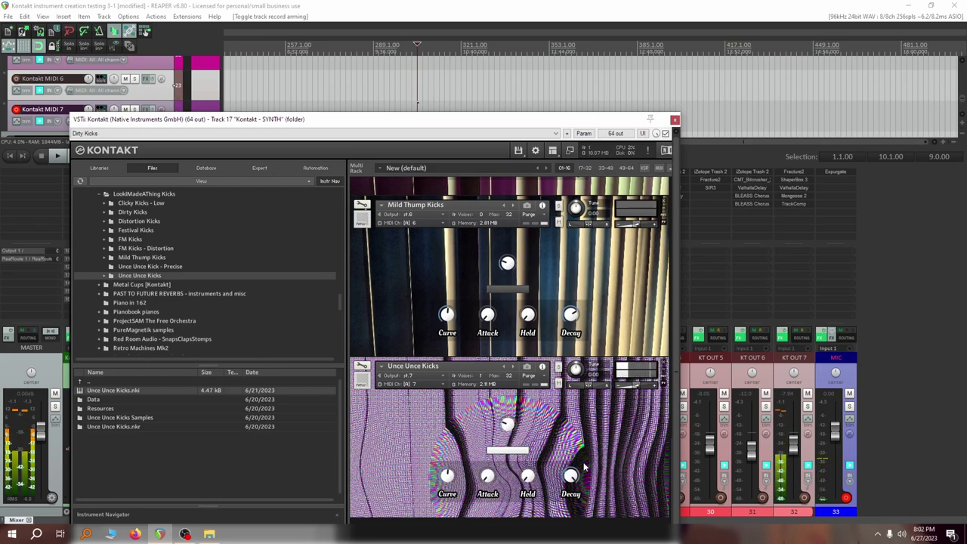
# Close Kontakt and A/B KT OUT 7's ShaperBox 3, TrackComp and Fracture2 bypass states
pyautogui.click(675, 121)
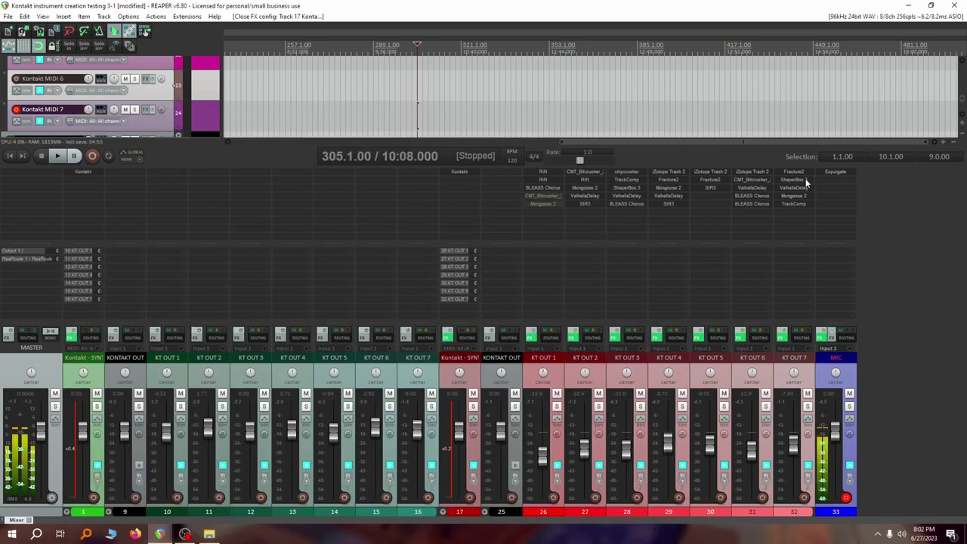
pyautogui.keyDown('shift'); pyautogui.click(805, 181); pyautogui.keyUp('shift')
pyautogui.keyDown('shift'); pyautogui.click(797, 203); pyautogui.keyUp('shift')
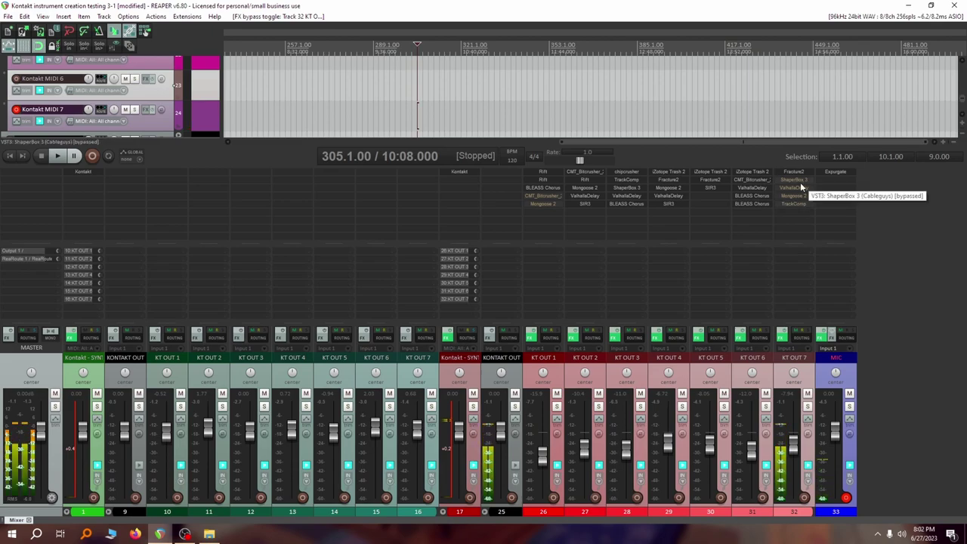
pyautogui.keyDown('shift'); pyautogui.click(800, 171); pyautogui.keyUp('shift')
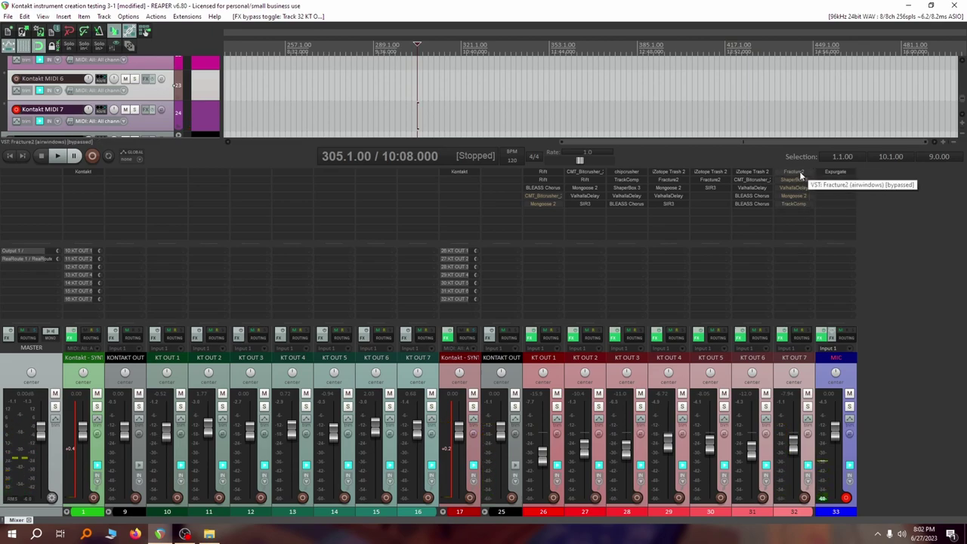
pyautogui.keyDown('shift'); pyautogui.click(800, 171); pyautogui.keyUp('shift')
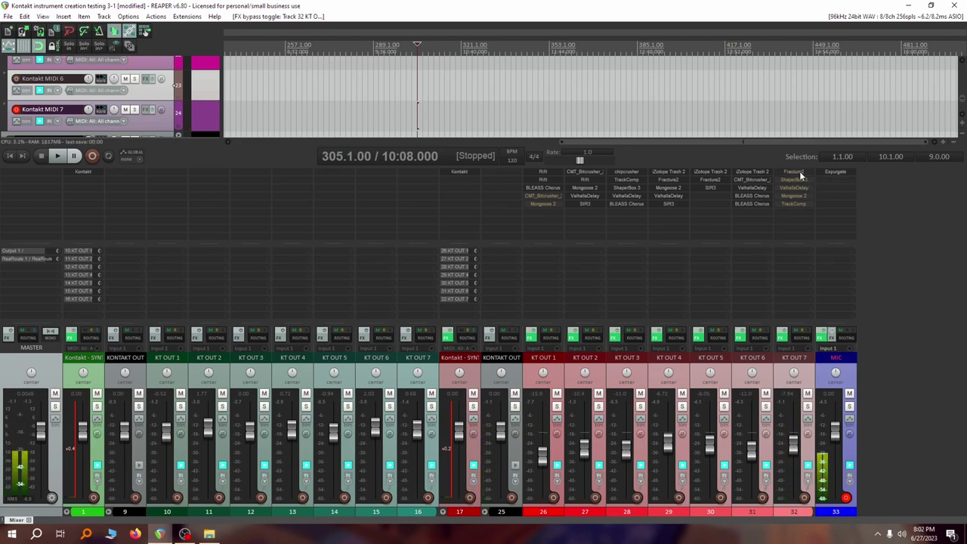
pyautogui.keyDown('shift'); pyautogui.click(797, 180); pyautogui.keyUp('shift')
# Inspect KT OUT 7's ShaperBox 3 and ValhallaDelay plugin windows
pyautogui.click(794, 179)
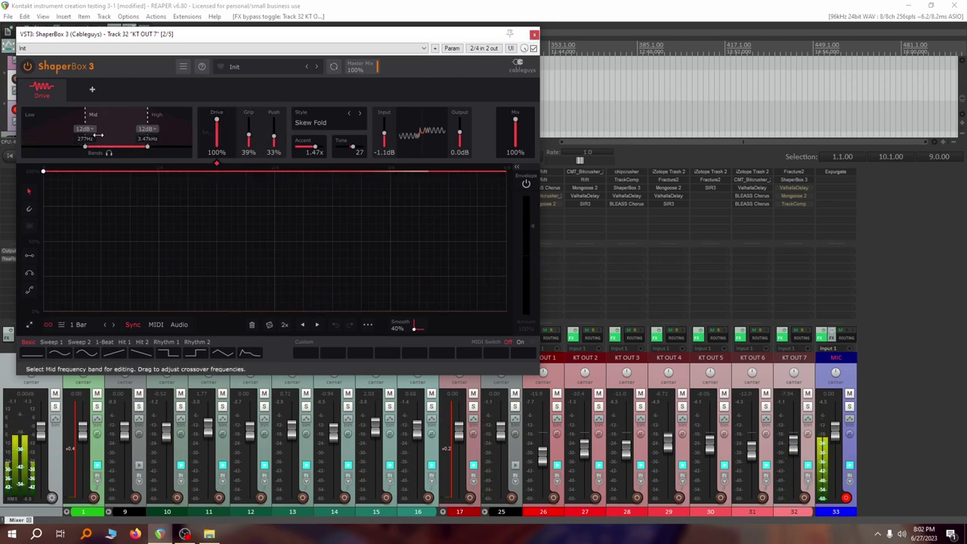
pyautogui.click(534, 35)
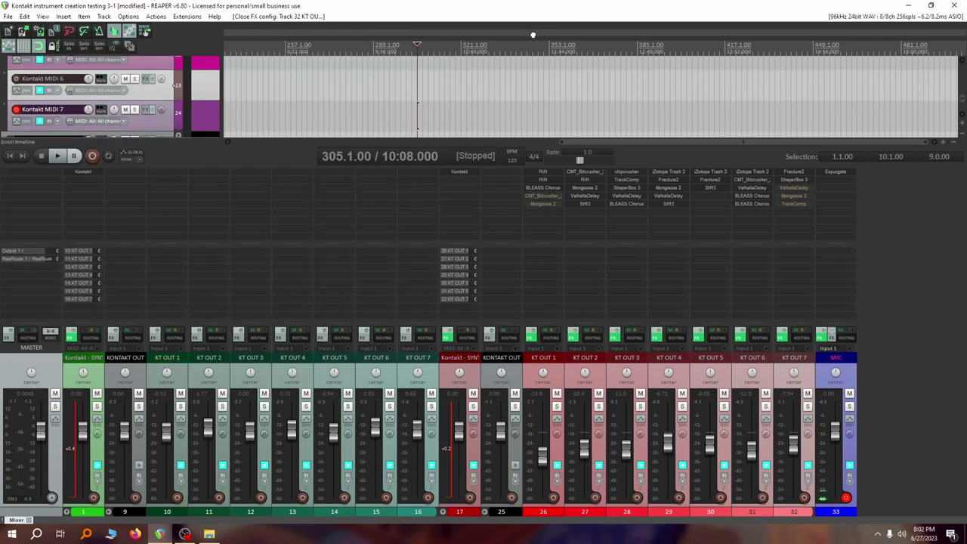
pyautogui.click(791, 194)
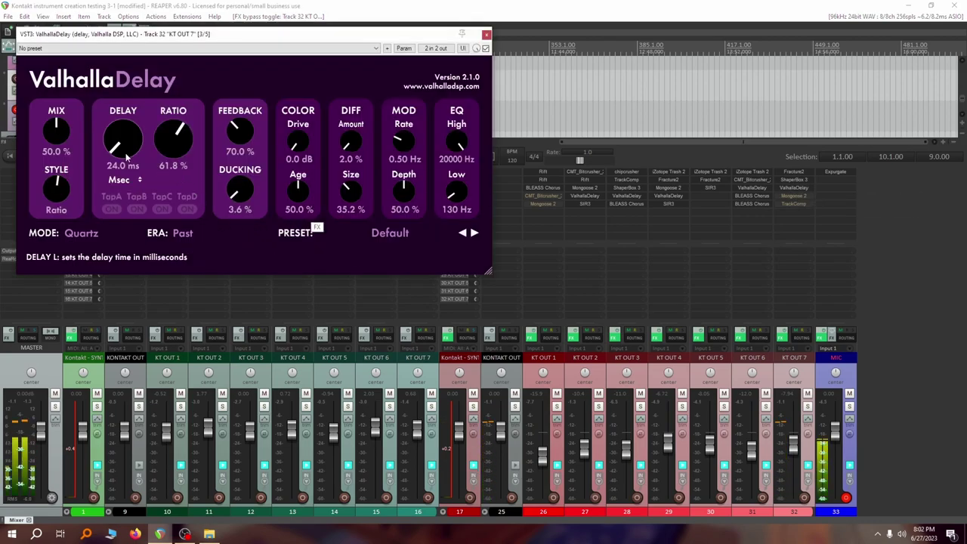
pyautogui.click(486, 34)
# Check KT OUT 7's Mongoose 2 (836 Hz crossover) and TrackComp (Zener model) settings
pyautogui.click(795, 194)
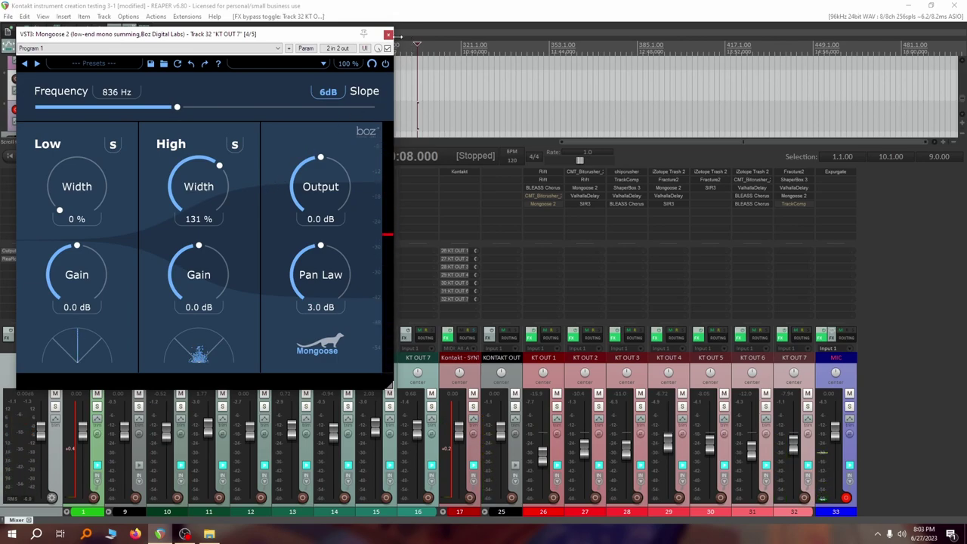
pyautogui.click(794, 197)
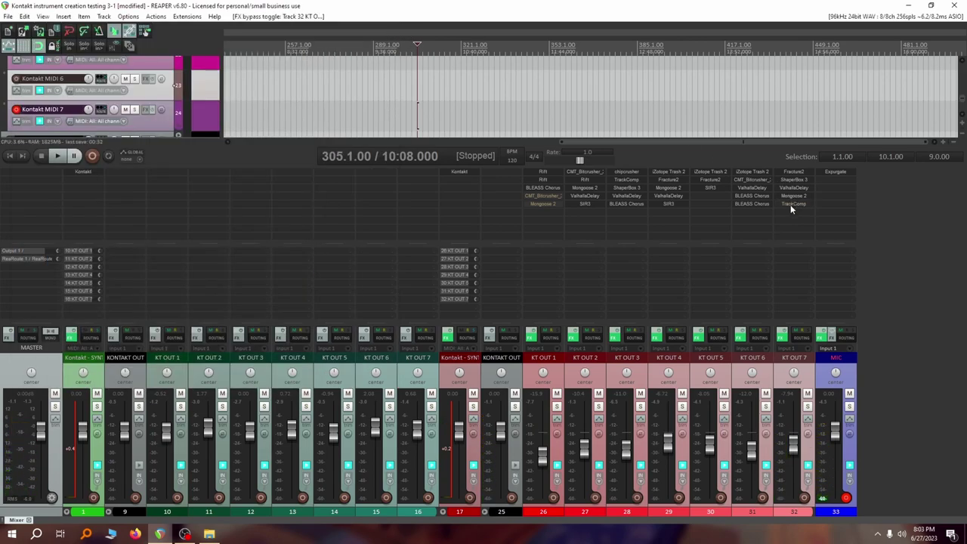
pyautogui.click(795, 203)
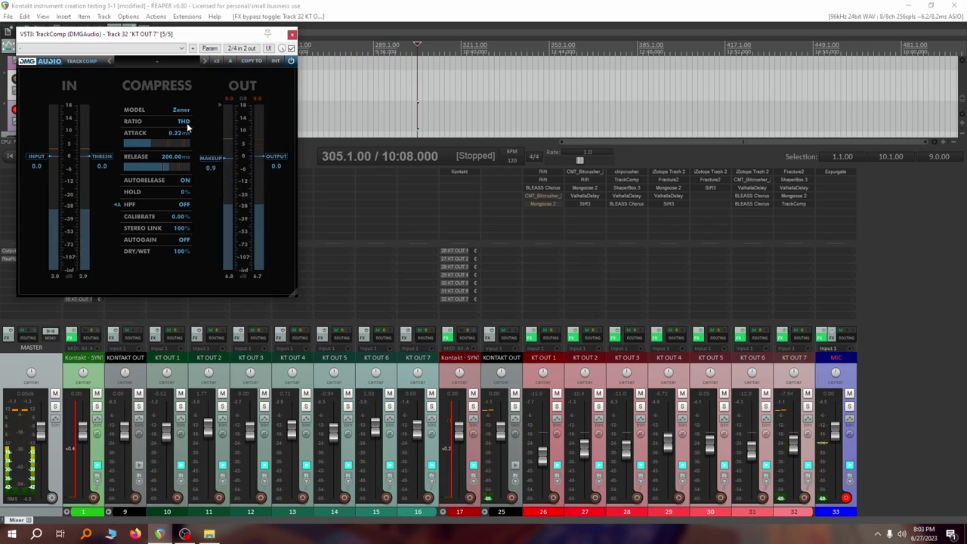
pyautogui.click(293, 34)
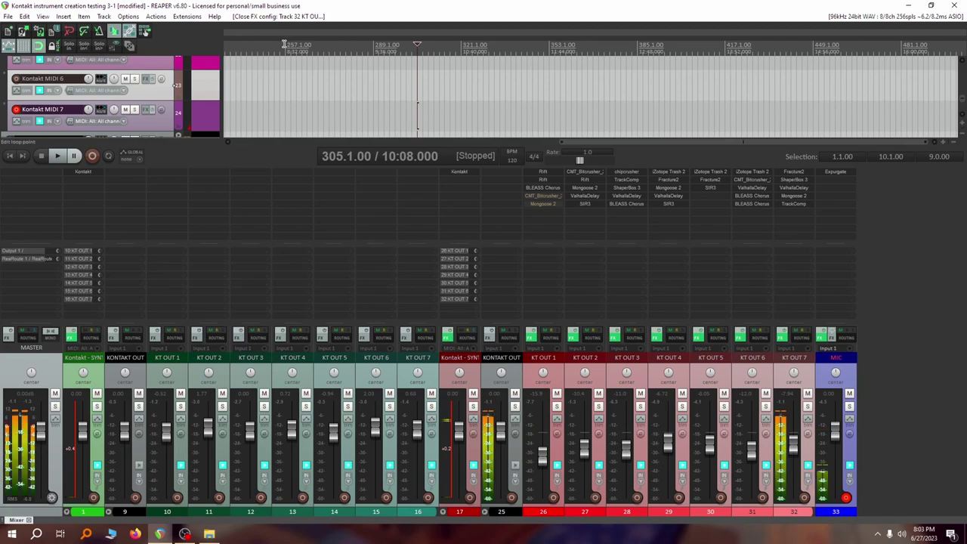
# Open the Kontakt kick rack on track 17, scroll through the multi rack, then close it
pyautogui.click(469, 172)
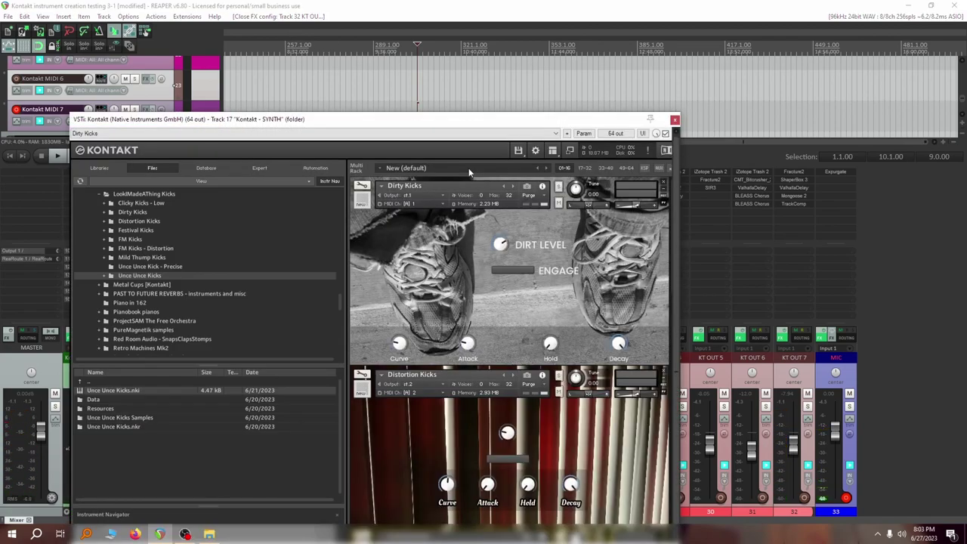
pyautogui.scroll(-8, 542, 351)
pyautogui.scroll(-8, 544, 359)
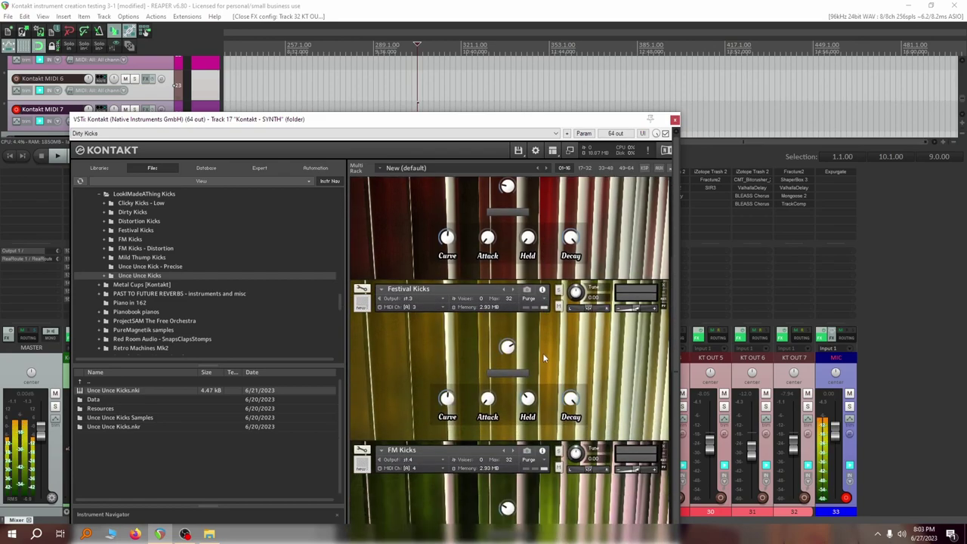
pyautogui.scroll(-8, 542, 359)
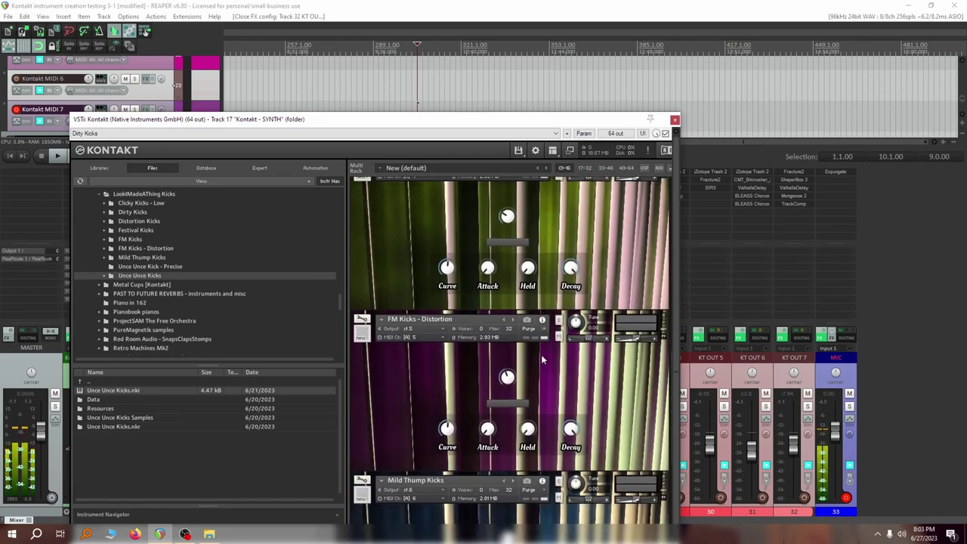
pyautogui.scroll(-4, 541, 360)
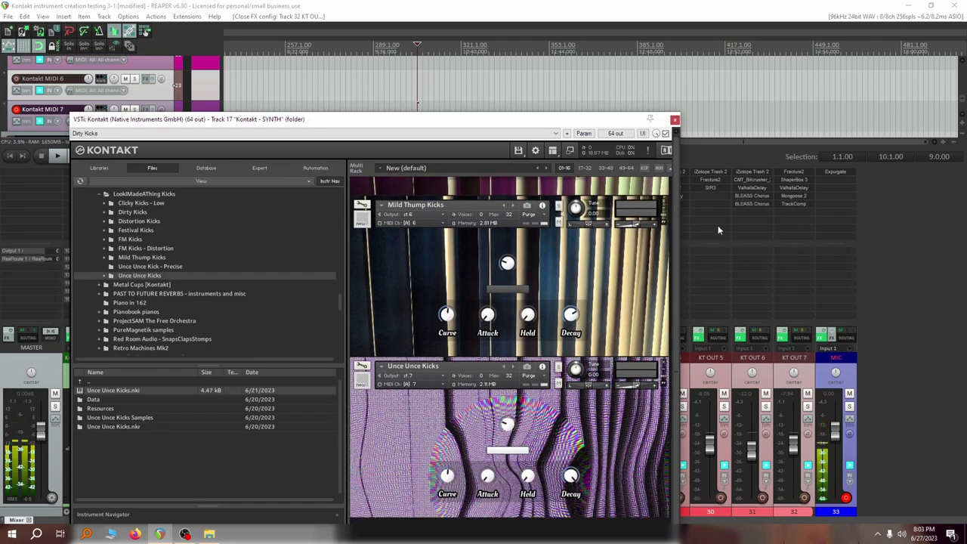
pyautogui.click(675, 121)
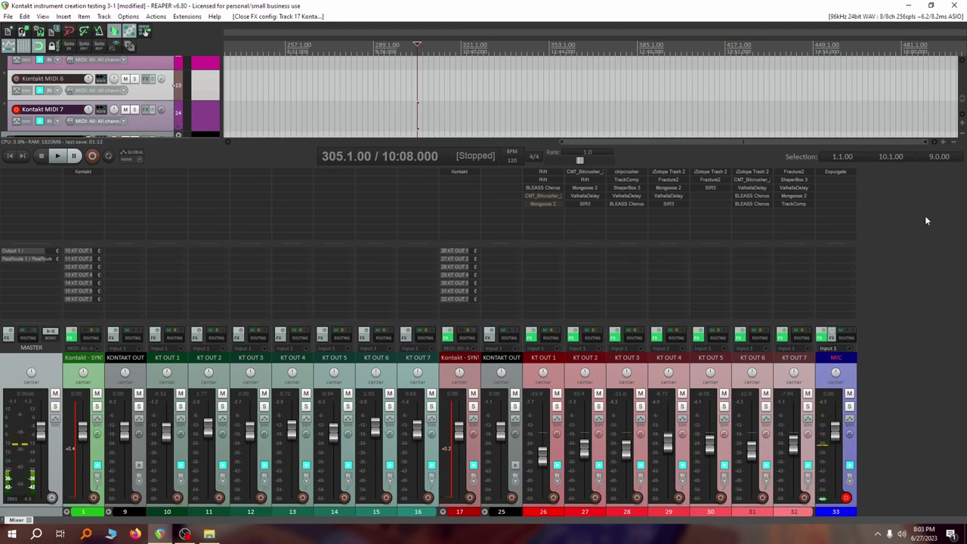
# Reopen track 17's Kontakt rack and put the Dirty Kicks instrument into edit mode
pyautogui.click(461, 172)
pyautogui.scroll(-5, 602, 365)
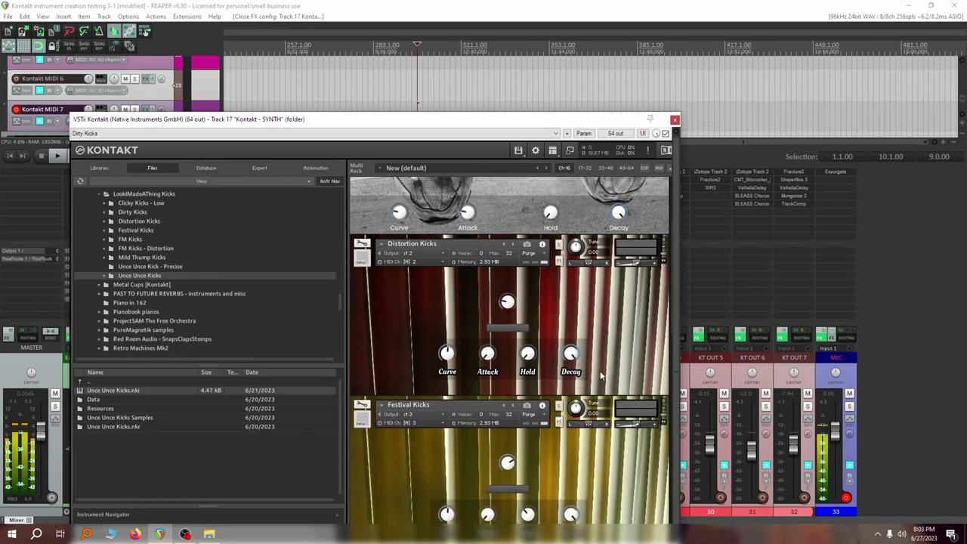
pyautogui.scroll(-7, 602, 366)
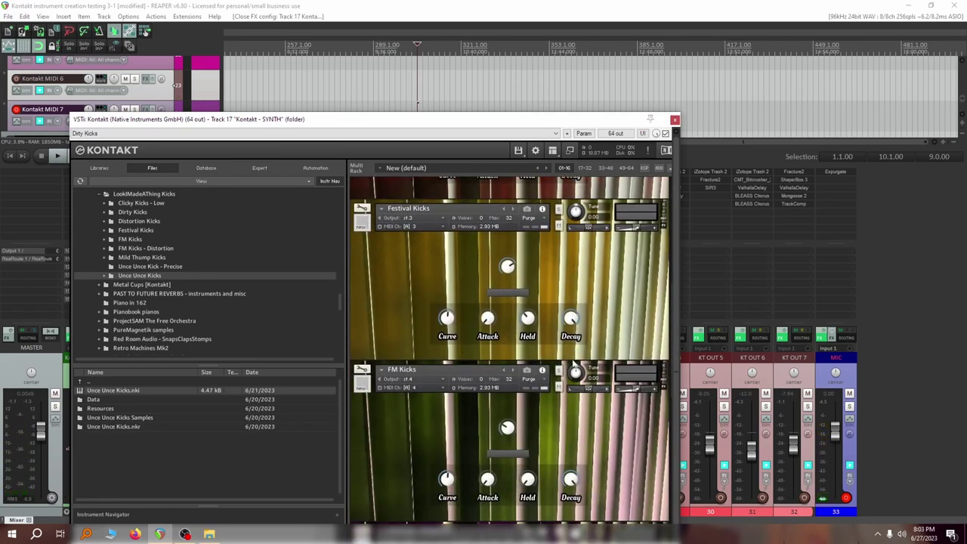
pyautogui.scroll(10, 573, 362)
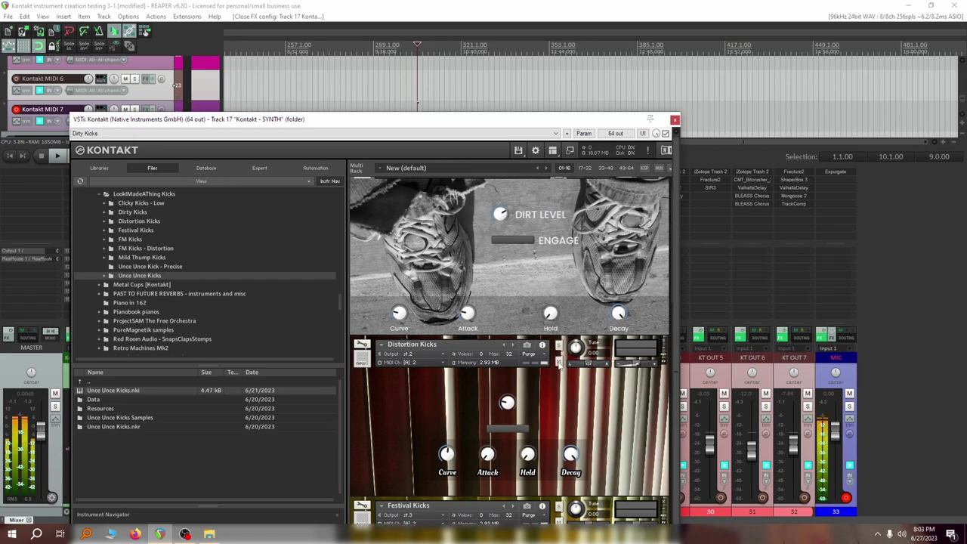
pyautogui.scroll(1, 559, 363)
pyautogui.click(362, 185)
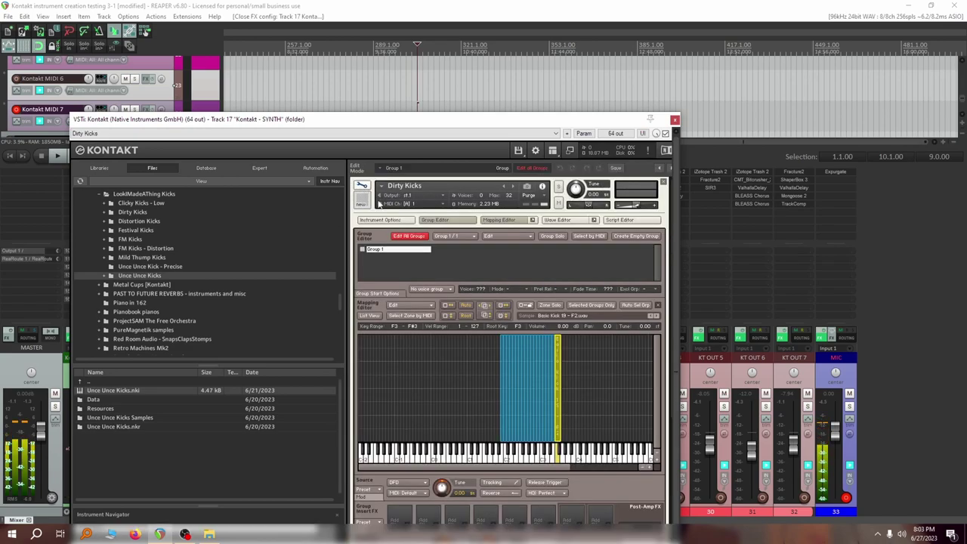
# Show the Dirty Kicks script code, reposition the Kontakt window, and scroll through the KSP
pyautogui.click(632, 220)
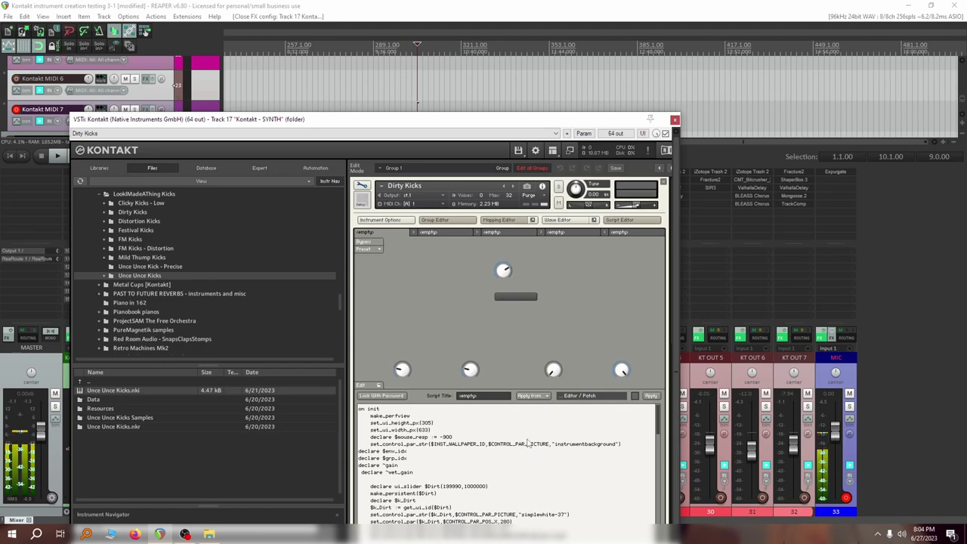
pyautogui.moveTo(495, 119); pyautogui.dragTo(591, 50)
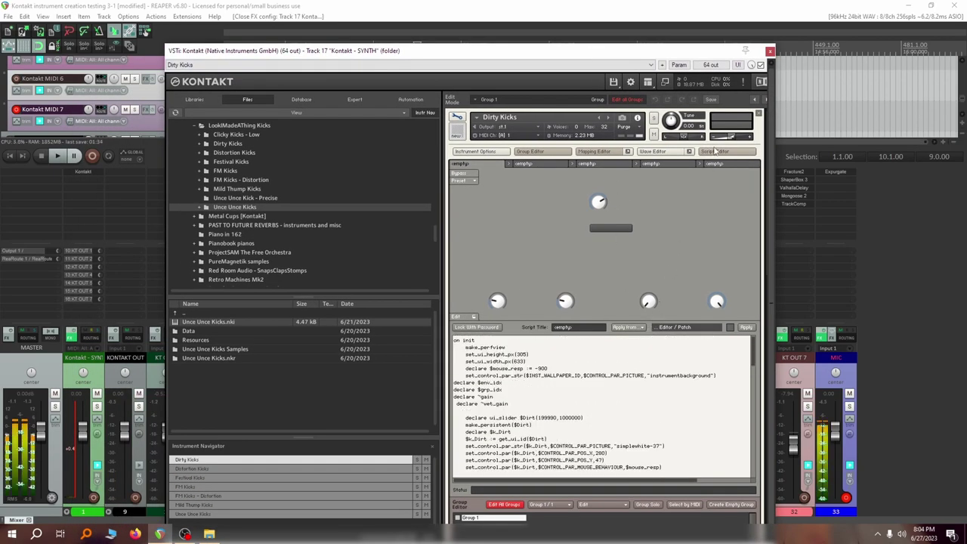
pyautogui.click(457, 118)
pyautogui.click(458, 118)
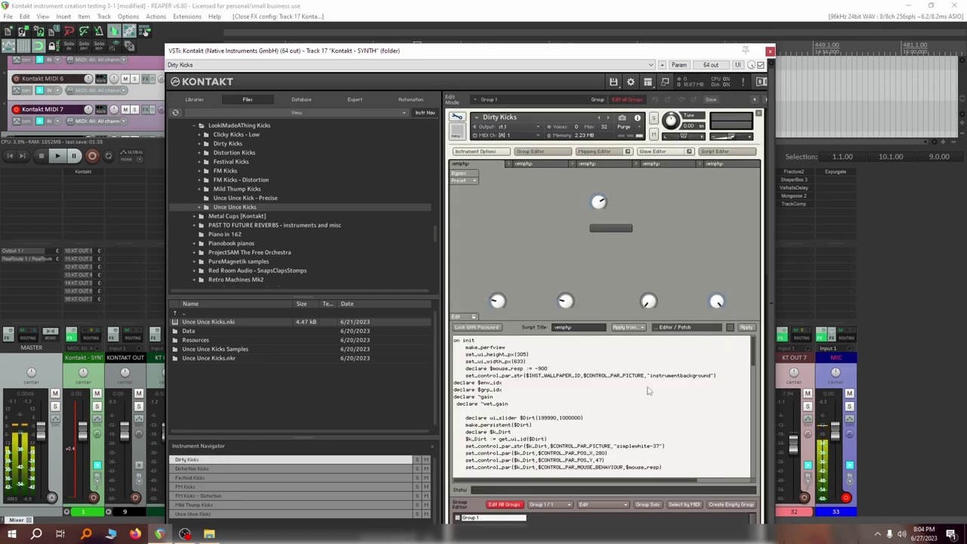
pyautogui.scroll(-10, 642, 411)
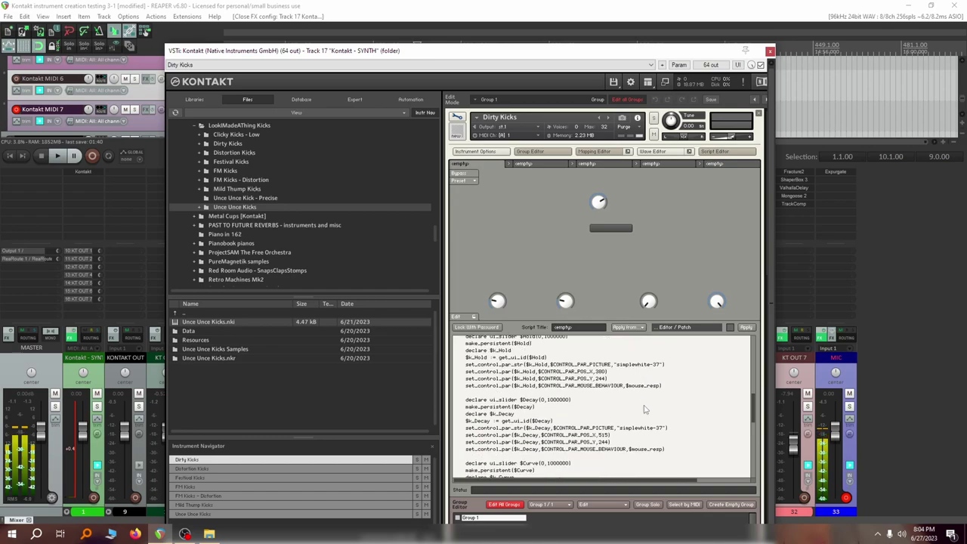
pyautogui.scroll(-6, 643, 410)
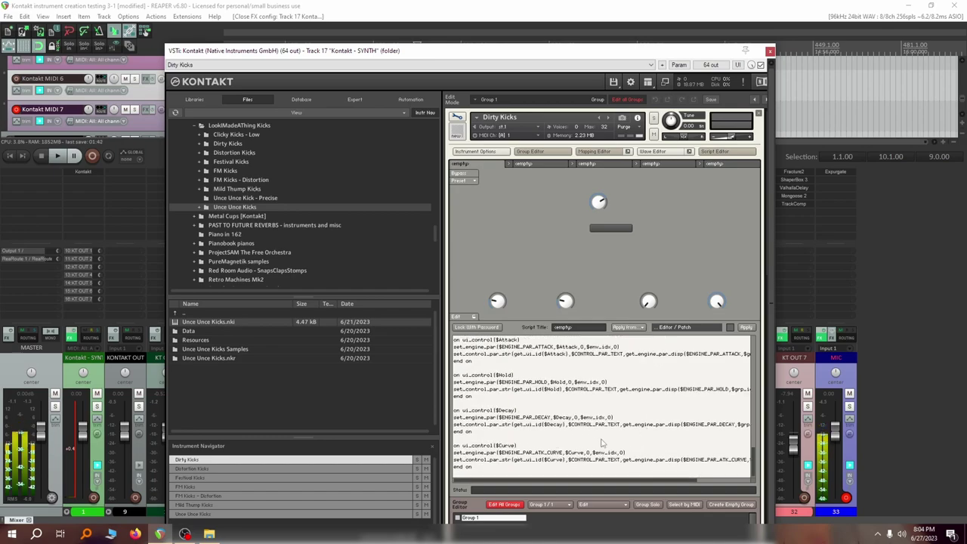
pyautogui.scroll(10, 563, 426)
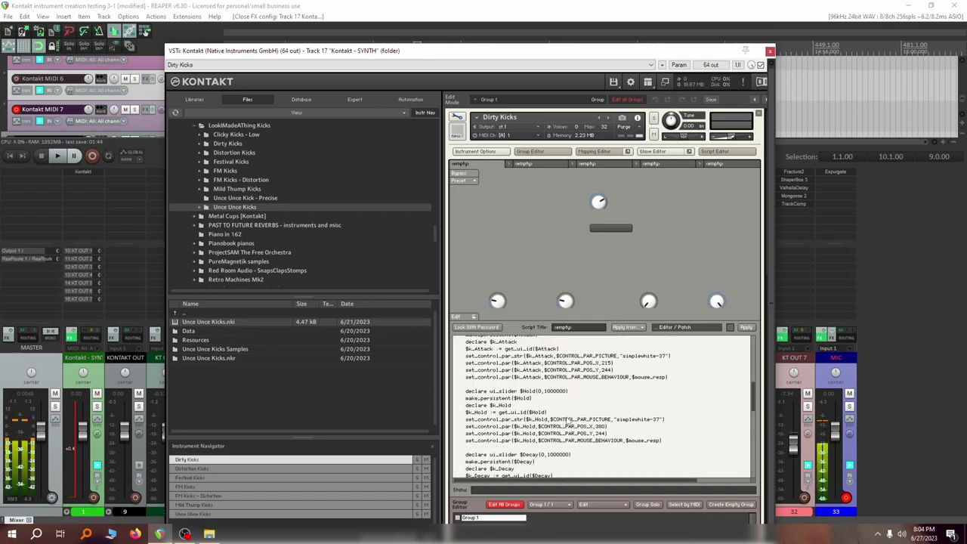
pyautogui.scroll(6, 587, 426)
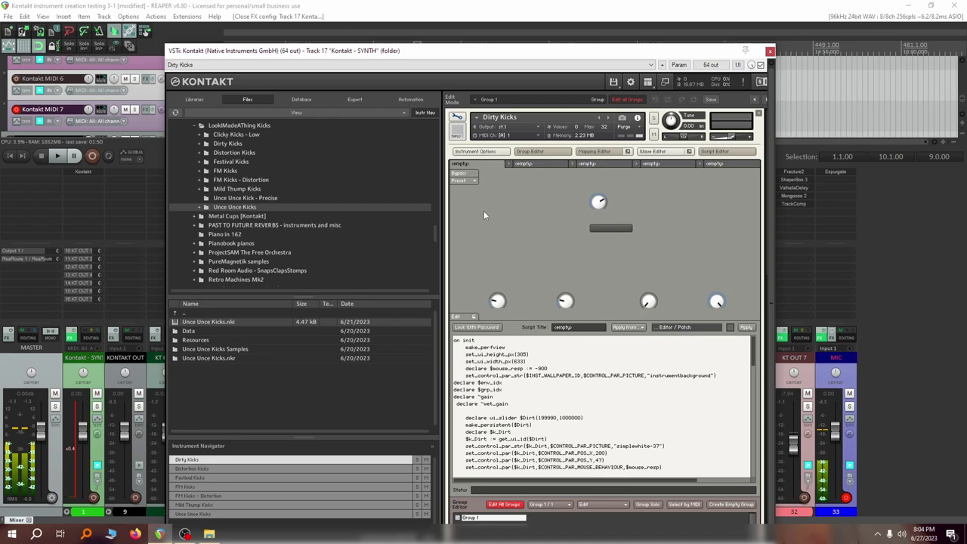
# Toggle between the multi rack and the Dirty Kicks script code
pyautogui.click(457, 118)
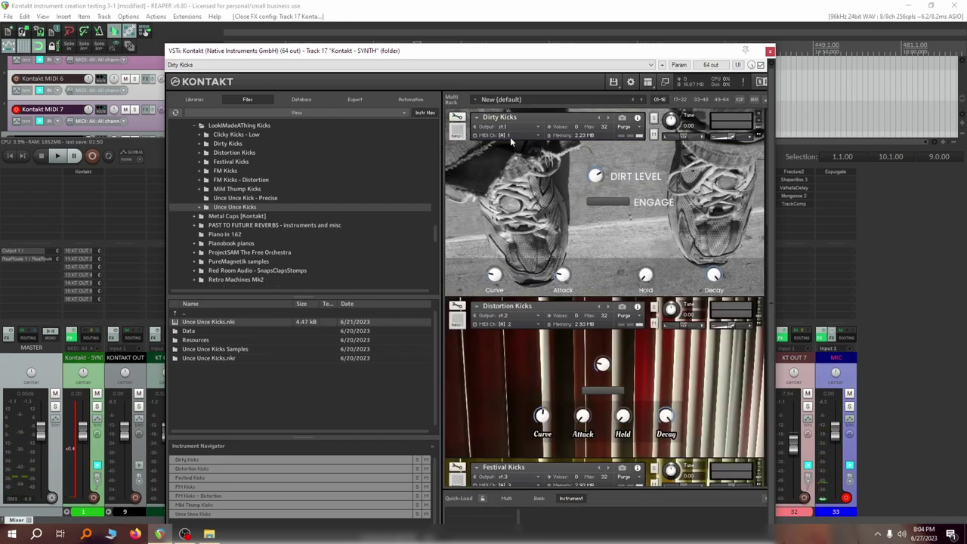
pyautogui.click(457, 123)
pyautogui.scroll(-3, 552, 421)
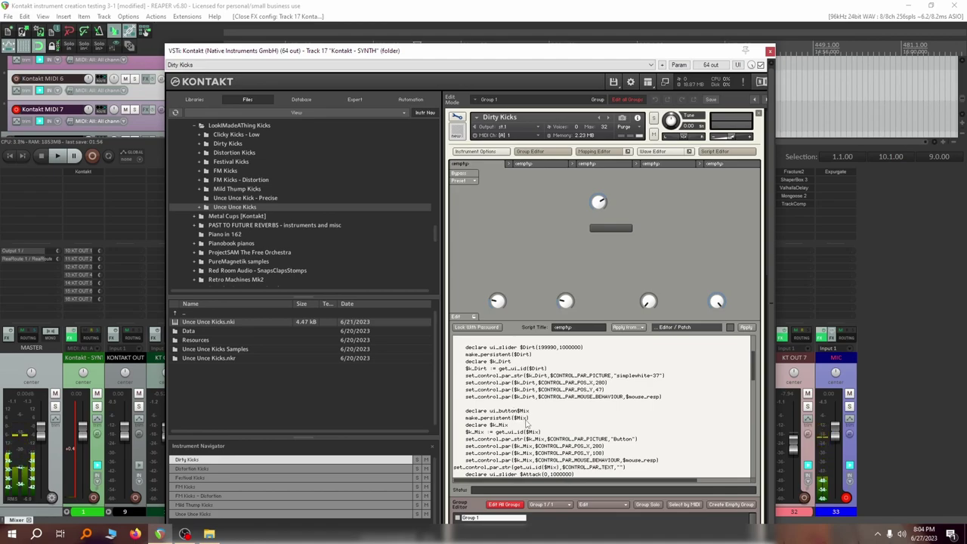
pyautogui.click(458, 122)
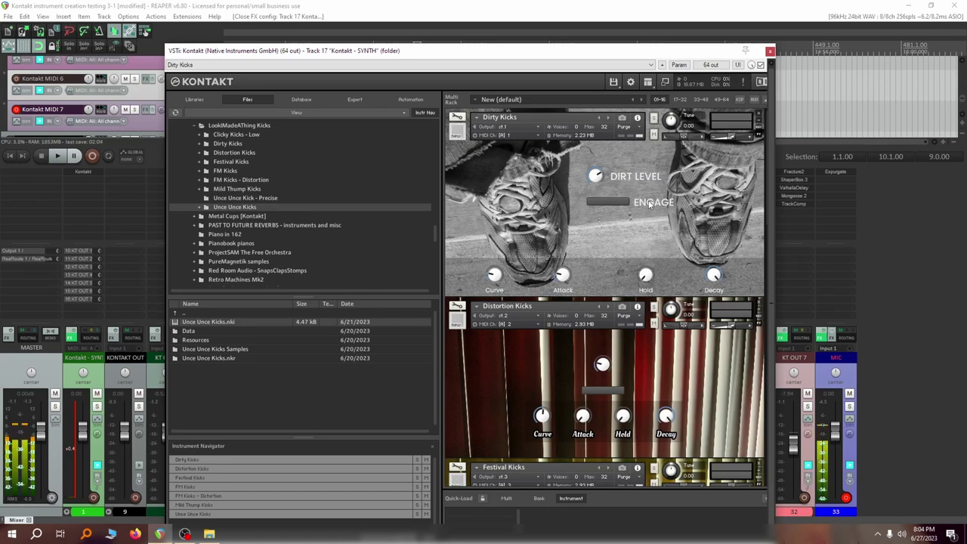
# View the Dirty Kicks group and mapping editors without the script, then close Kontakt
pyautogui.click(458, 118)
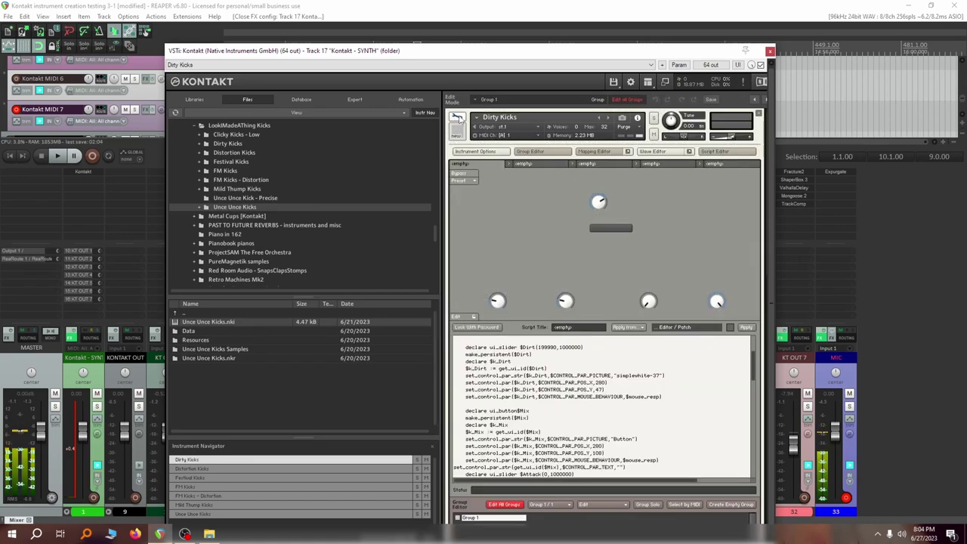
pyautogui.click(714, 151)
pyautogui.scroll(-1, 642, 340)
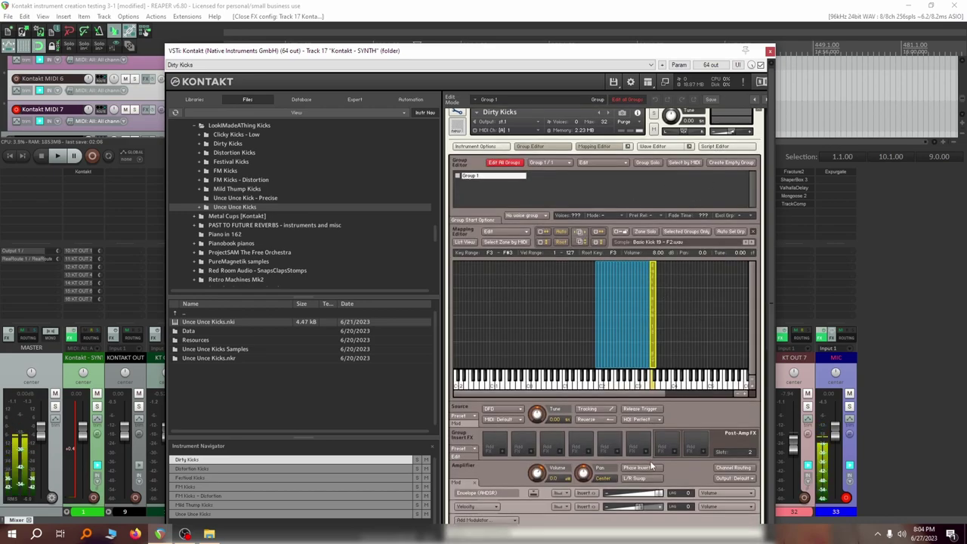
pyautogui.scroll(1, 519, 193)
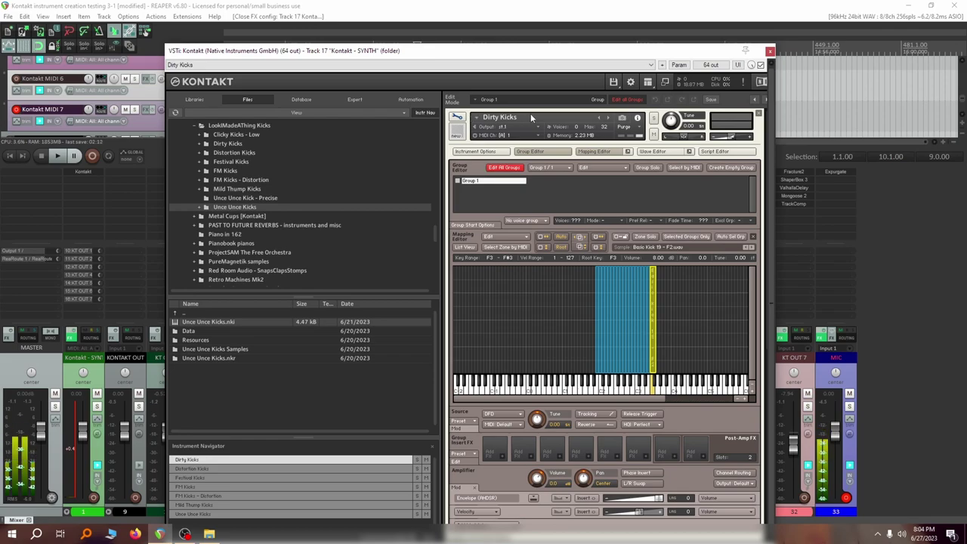
pyautogui.click(769, 51)
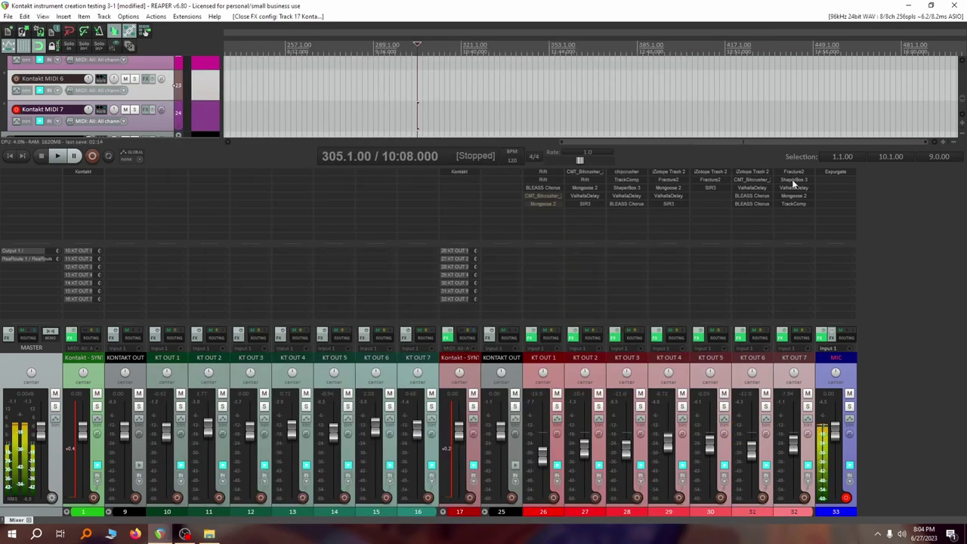